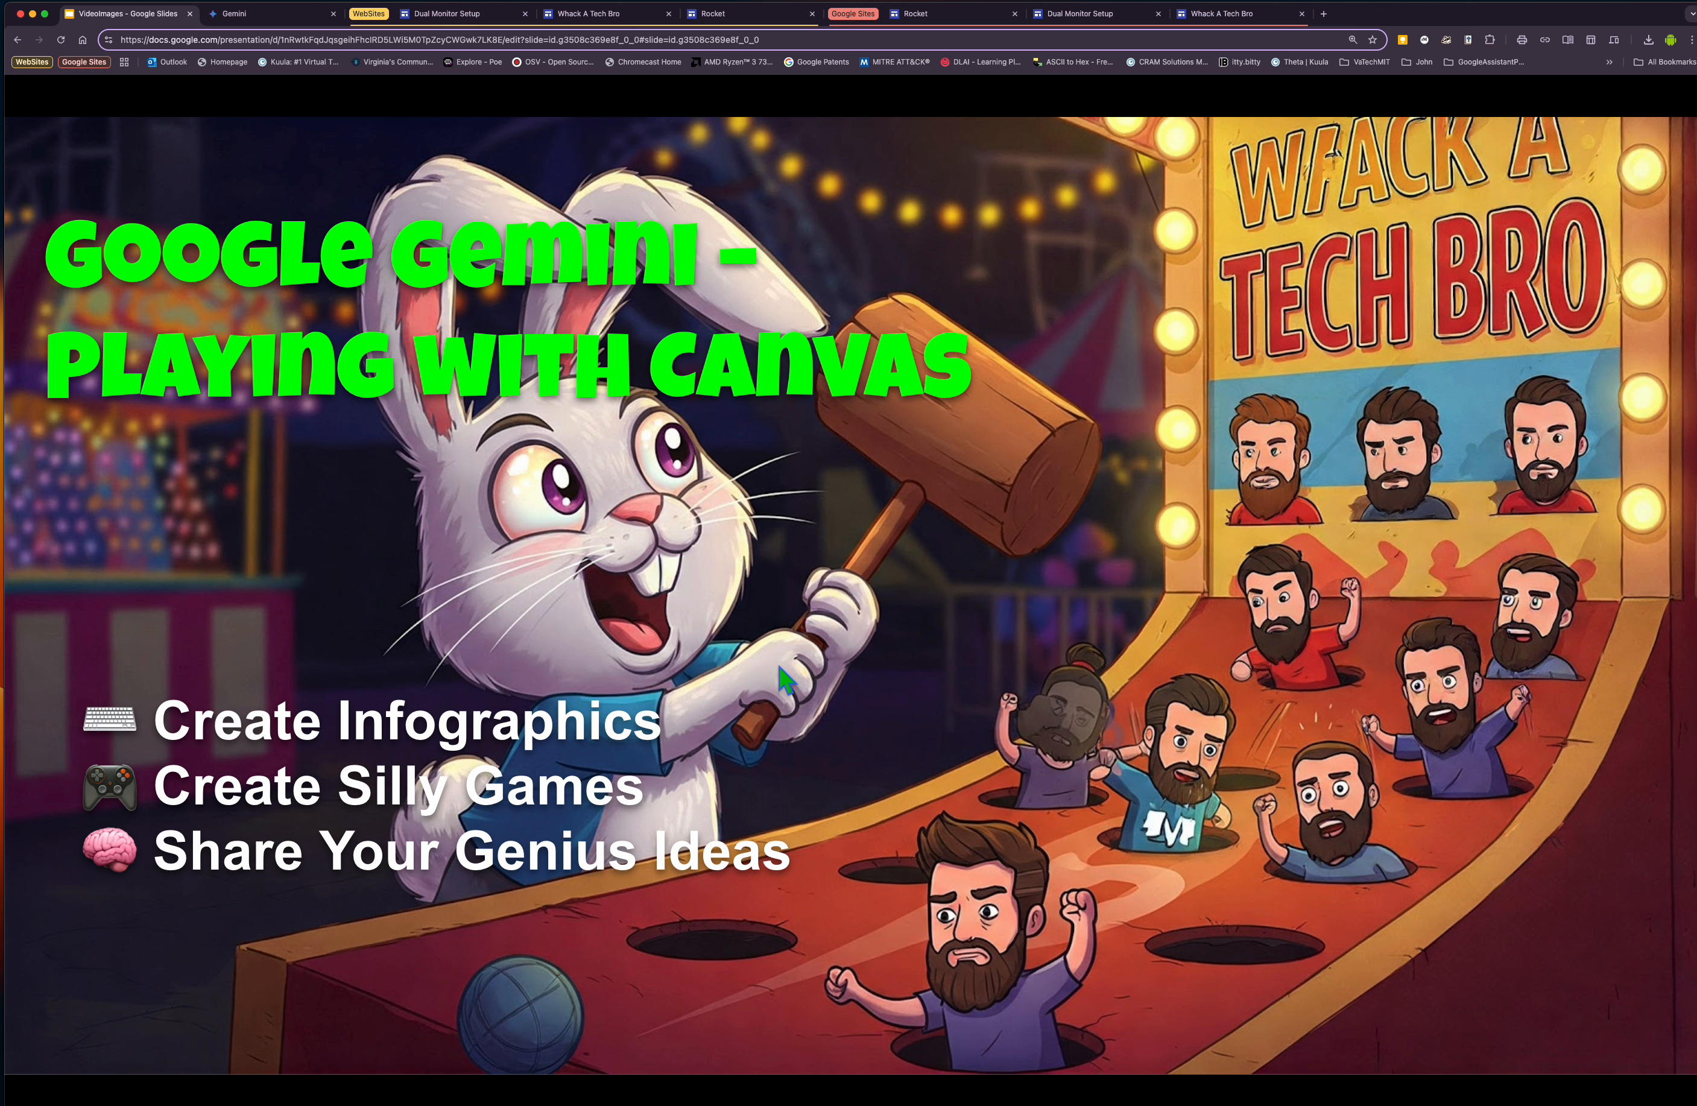
Switch to Gemini and set the model to 2.5 Flash (experimental).
left_click(272, 15)
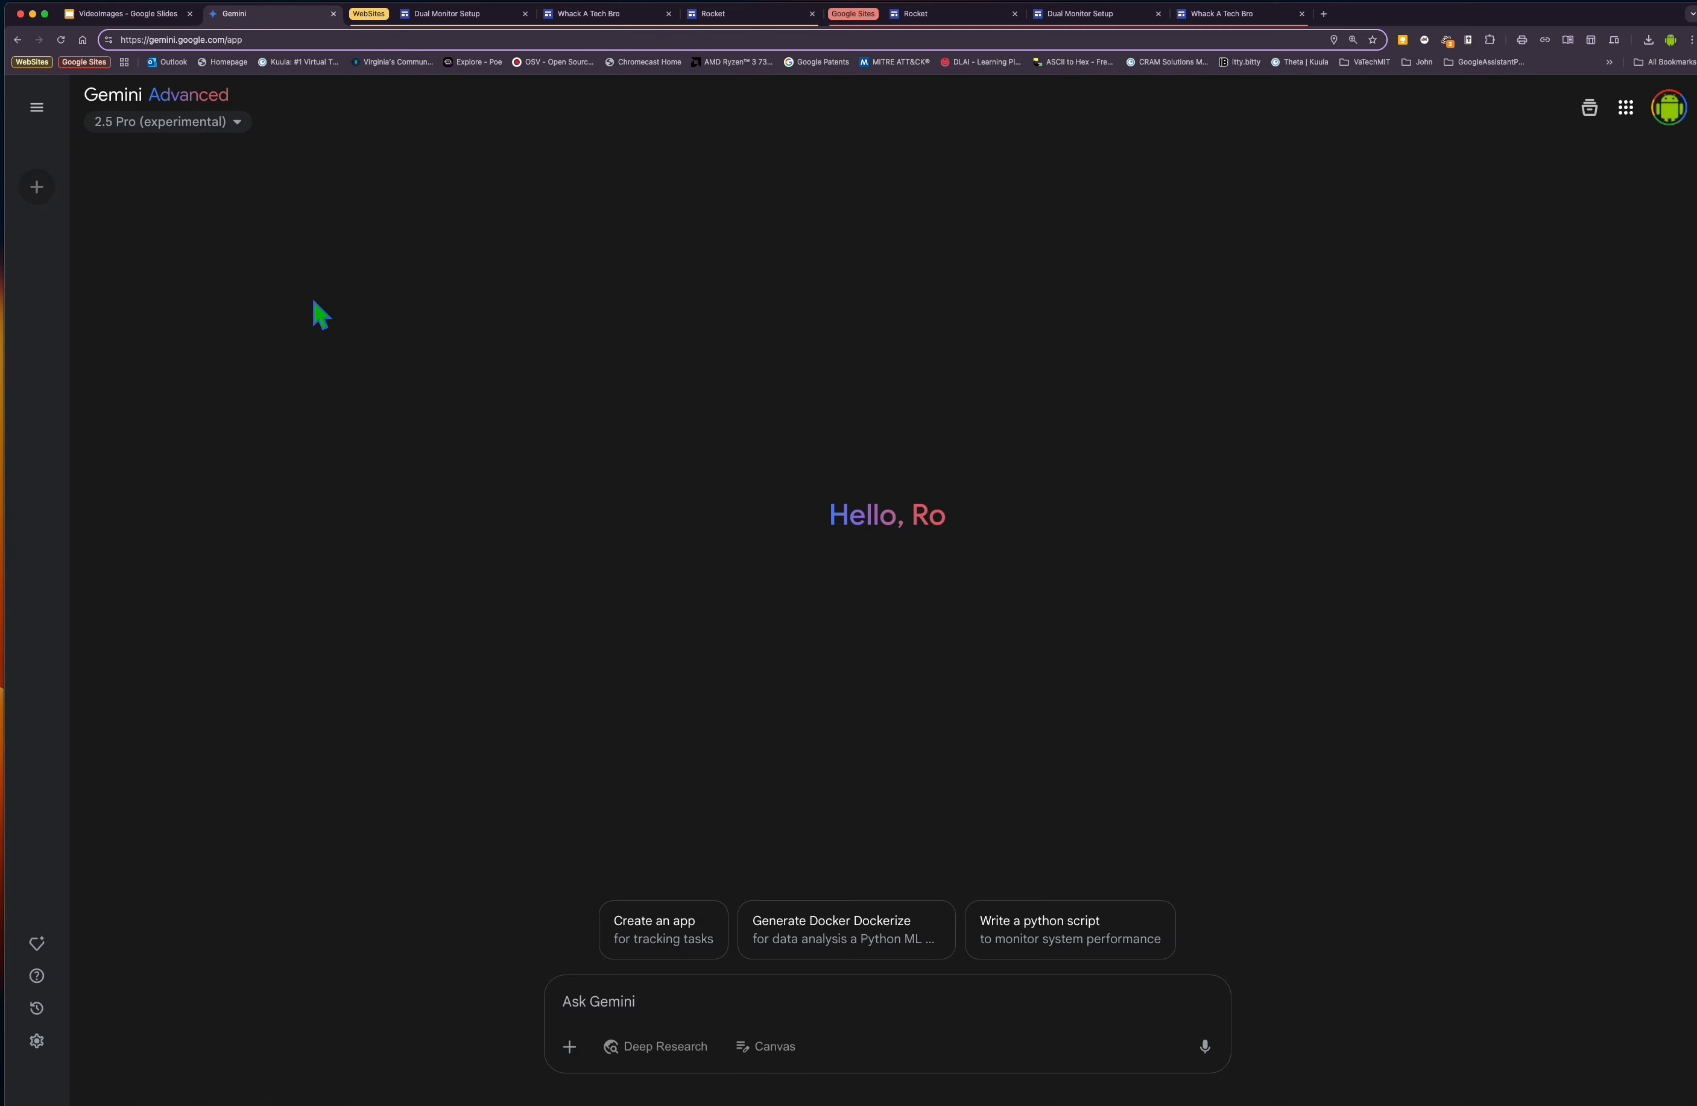
left_click(237, 122)
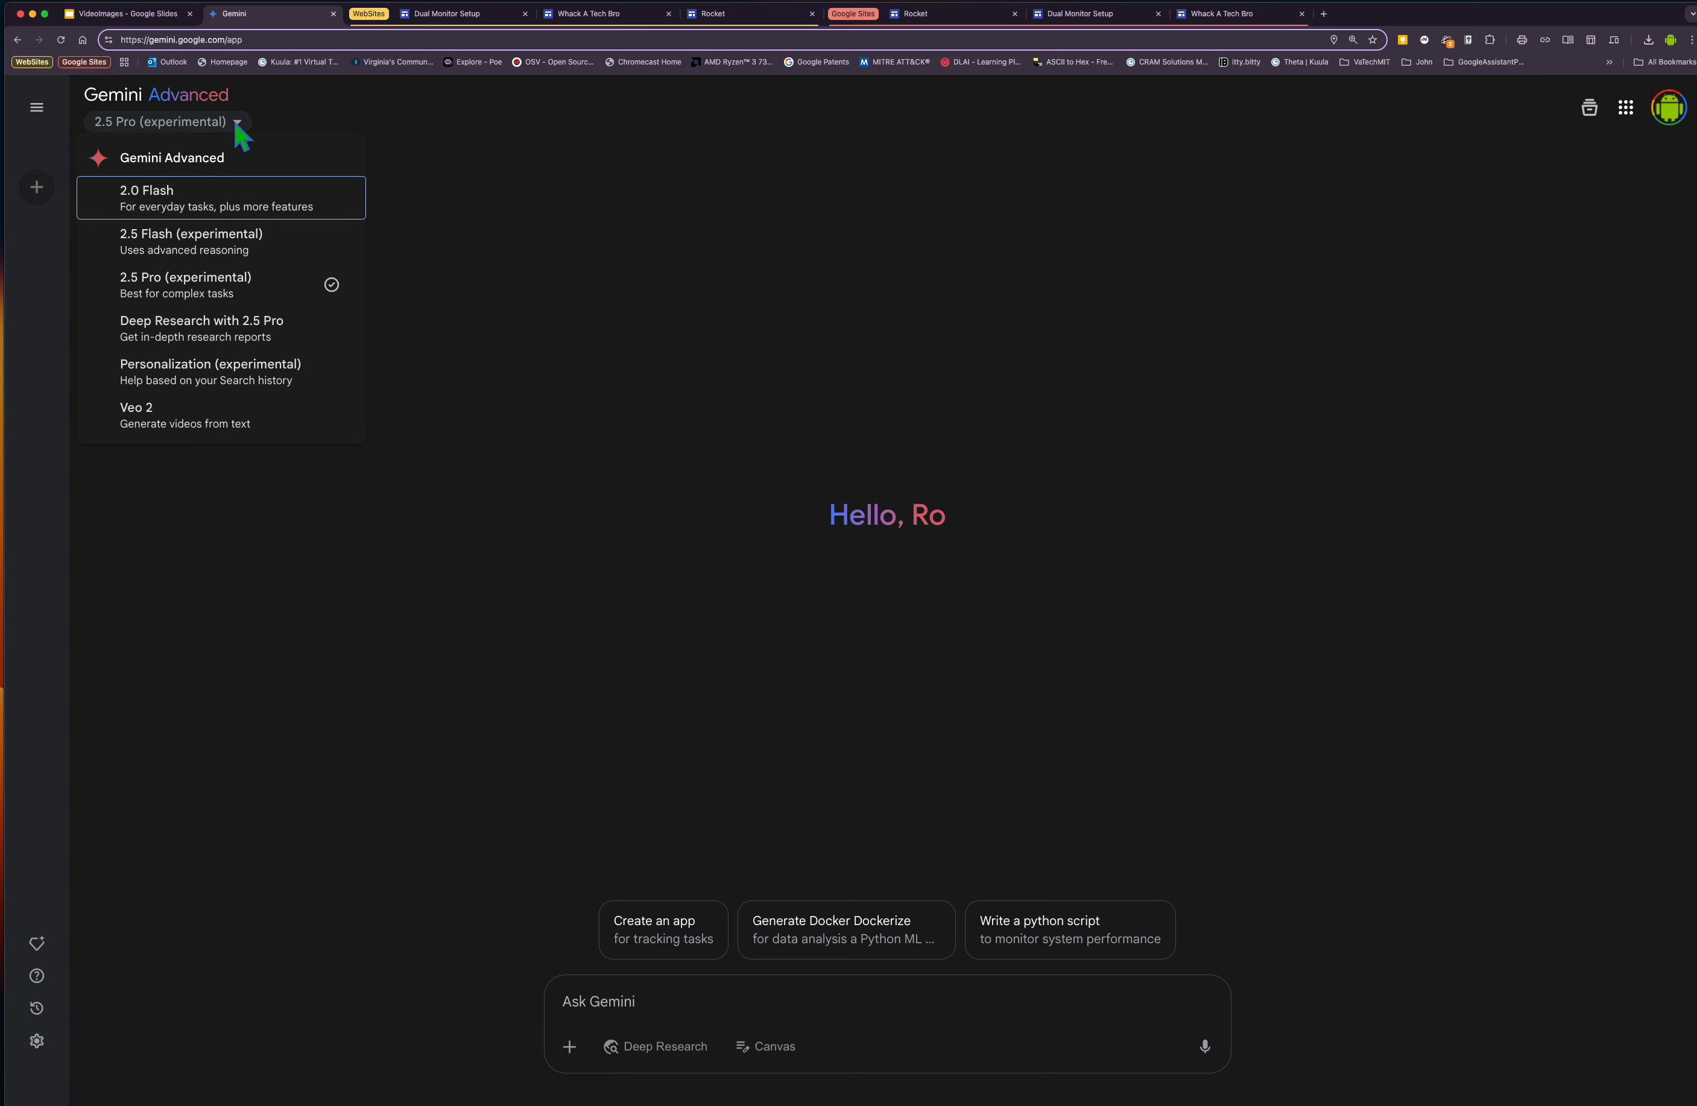
left_click(236, 204)
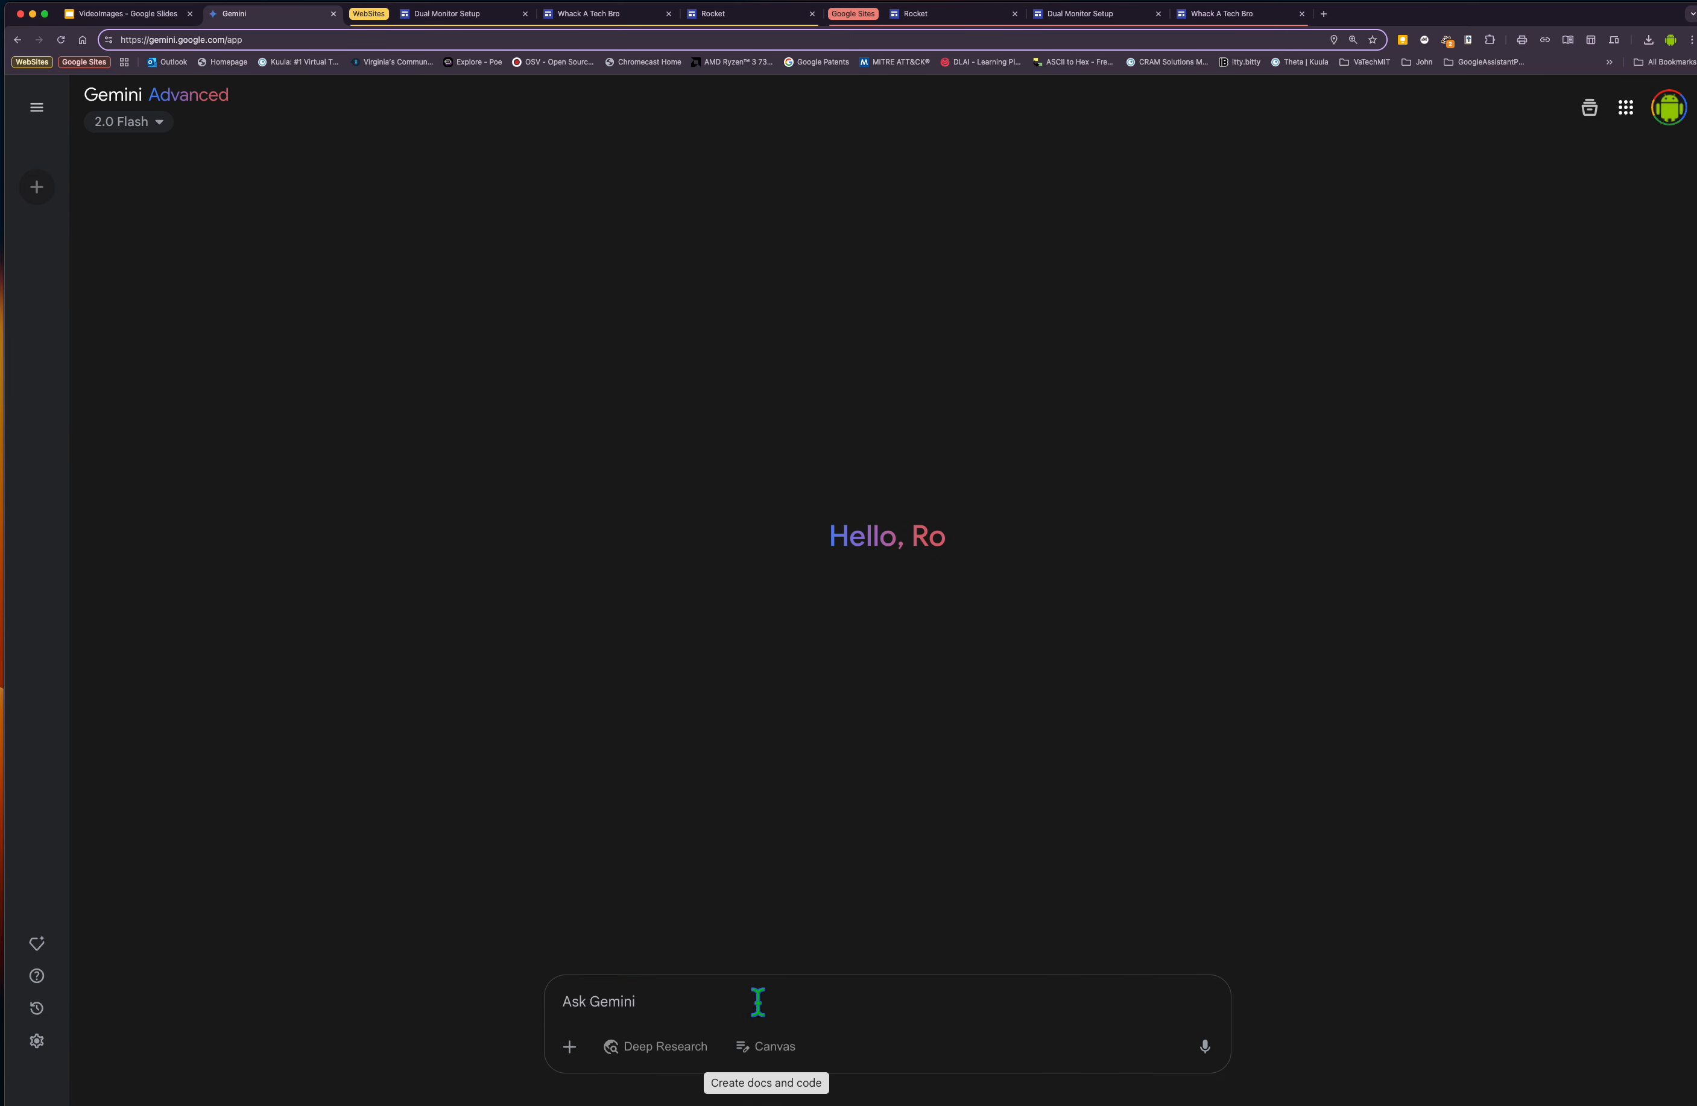
left_click(152, 124)
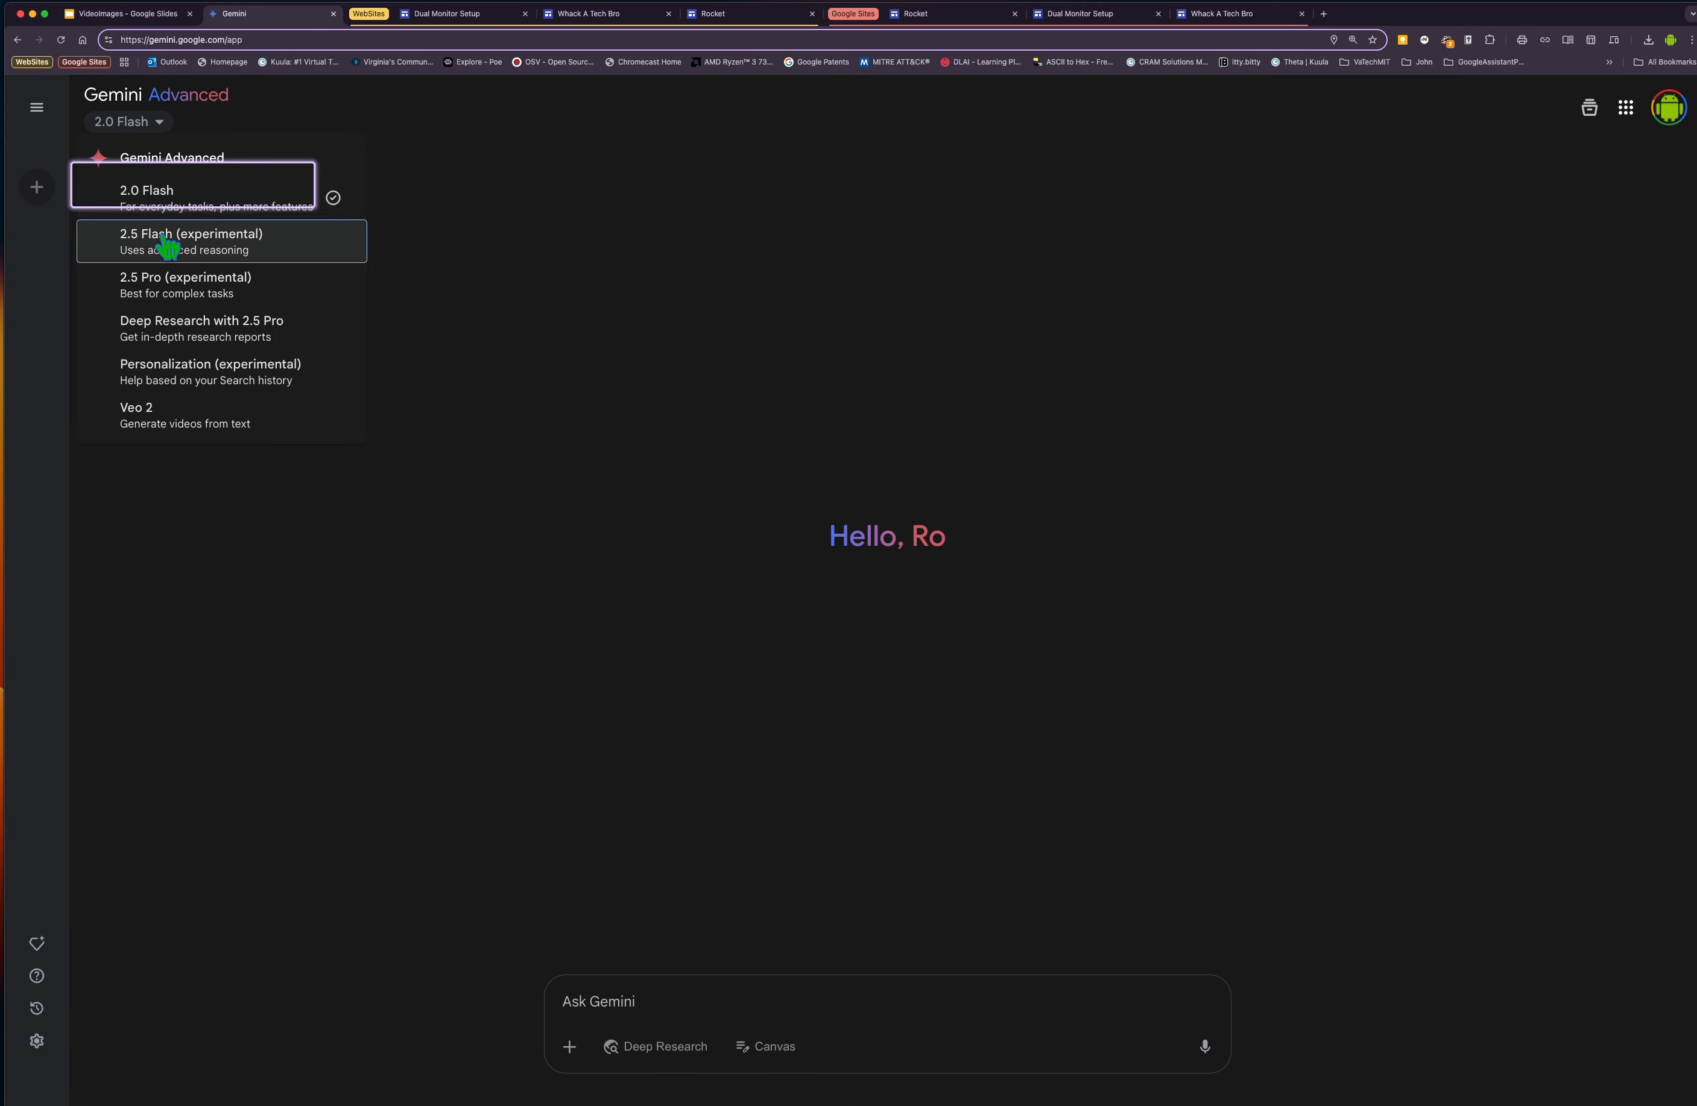
left_click(167, 244)
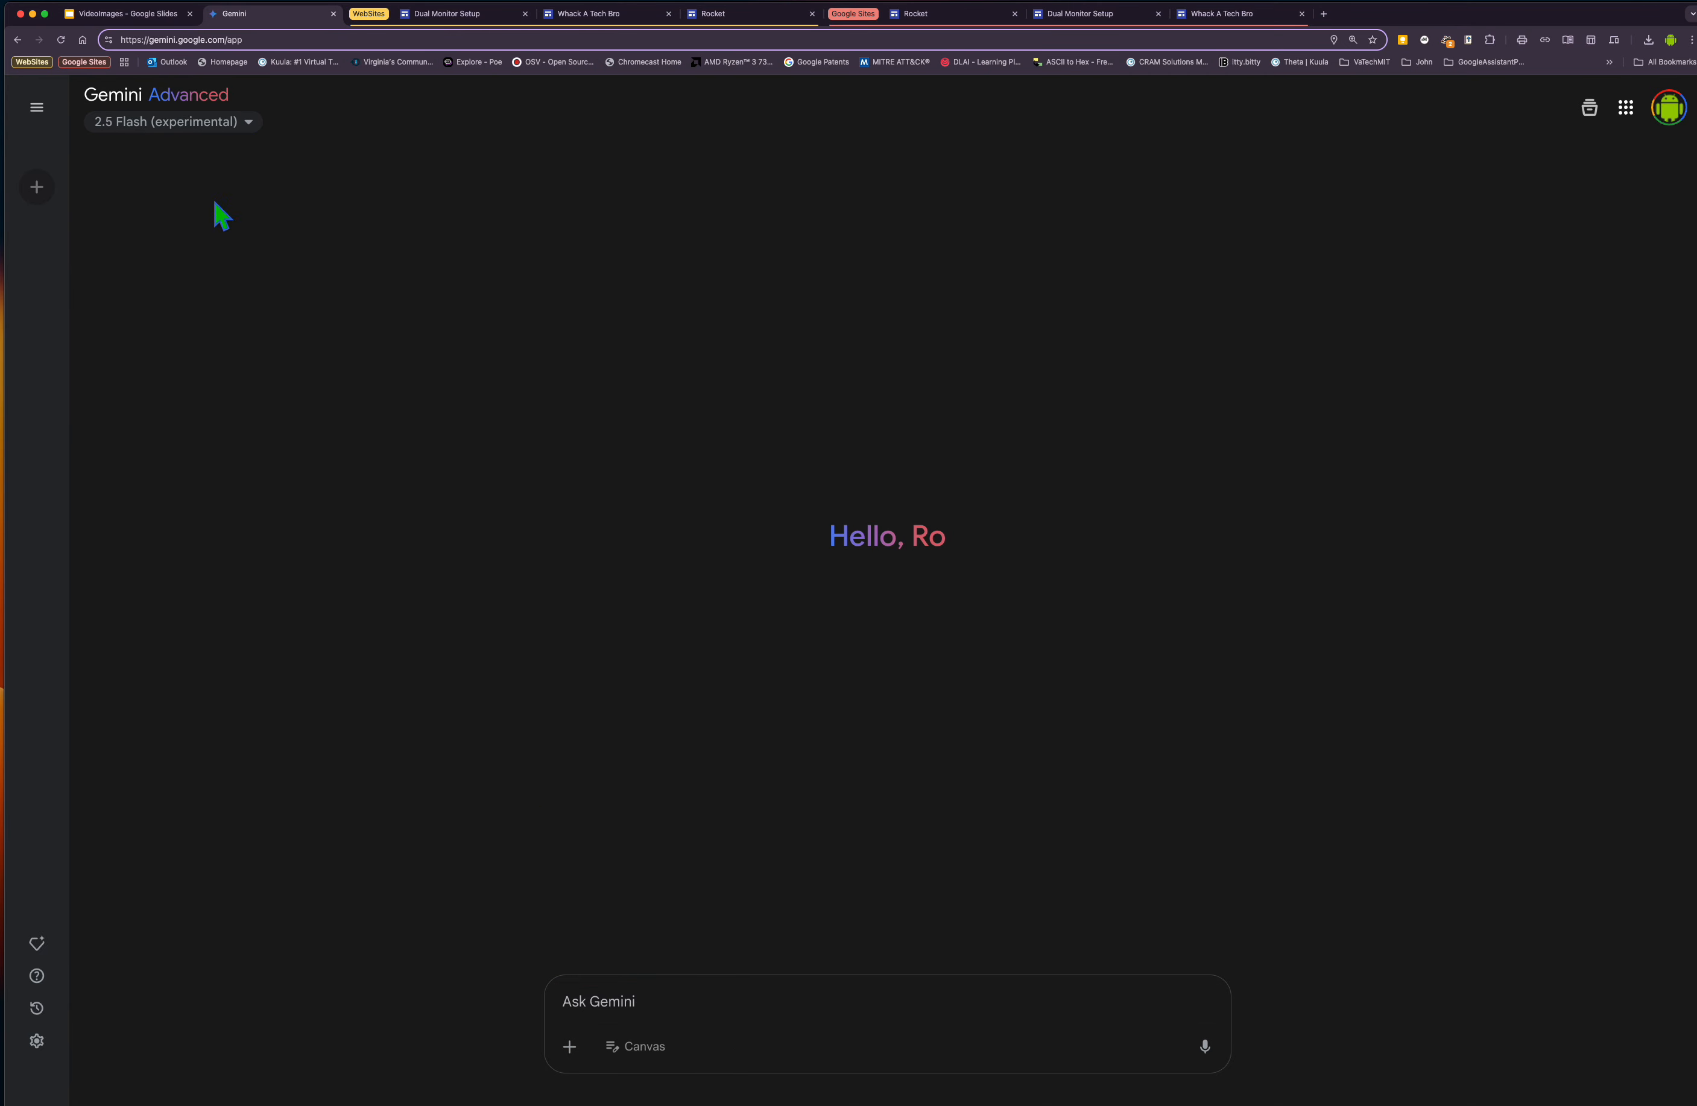
Submit the prompt "Create a web page with a bunch of happy emojis" with Canvas enabled.
left_click(593, 995)
type("Create a web [age wioth a bunch of happy emojis")
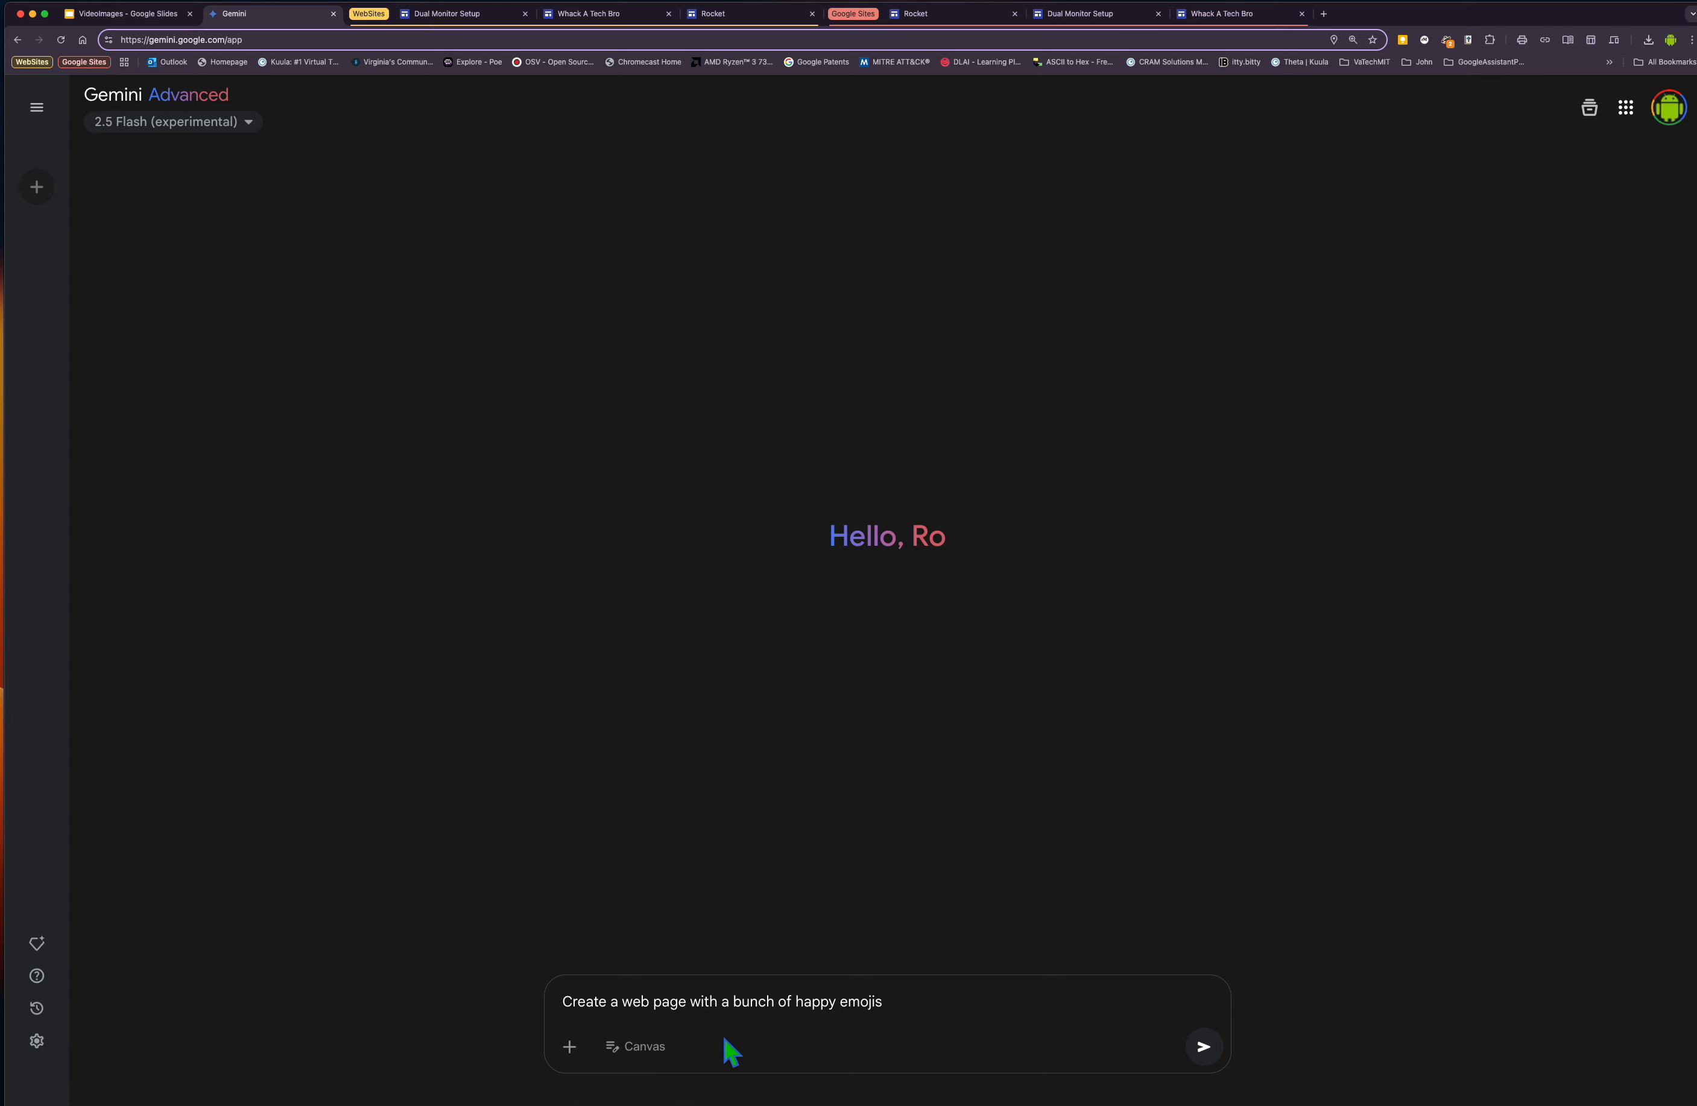
left_click(637, 1049)
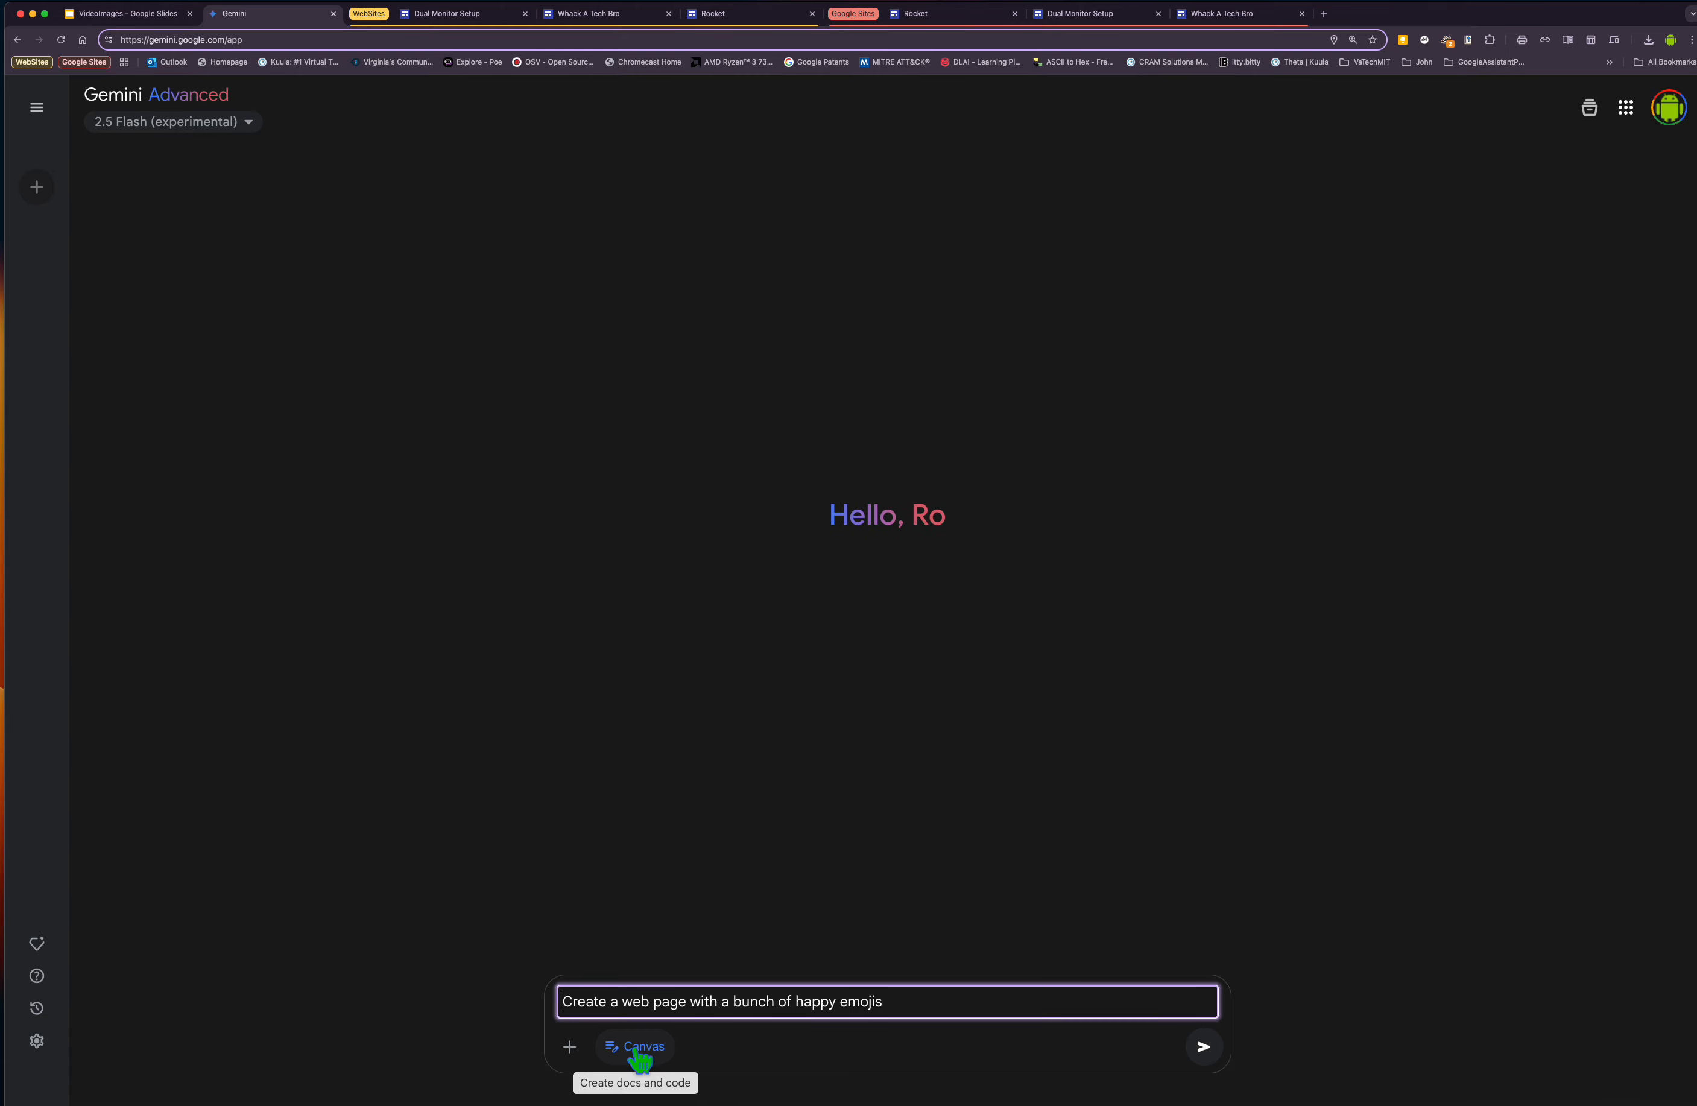
left_click(637, 1049)
left_click(1203, 1047)
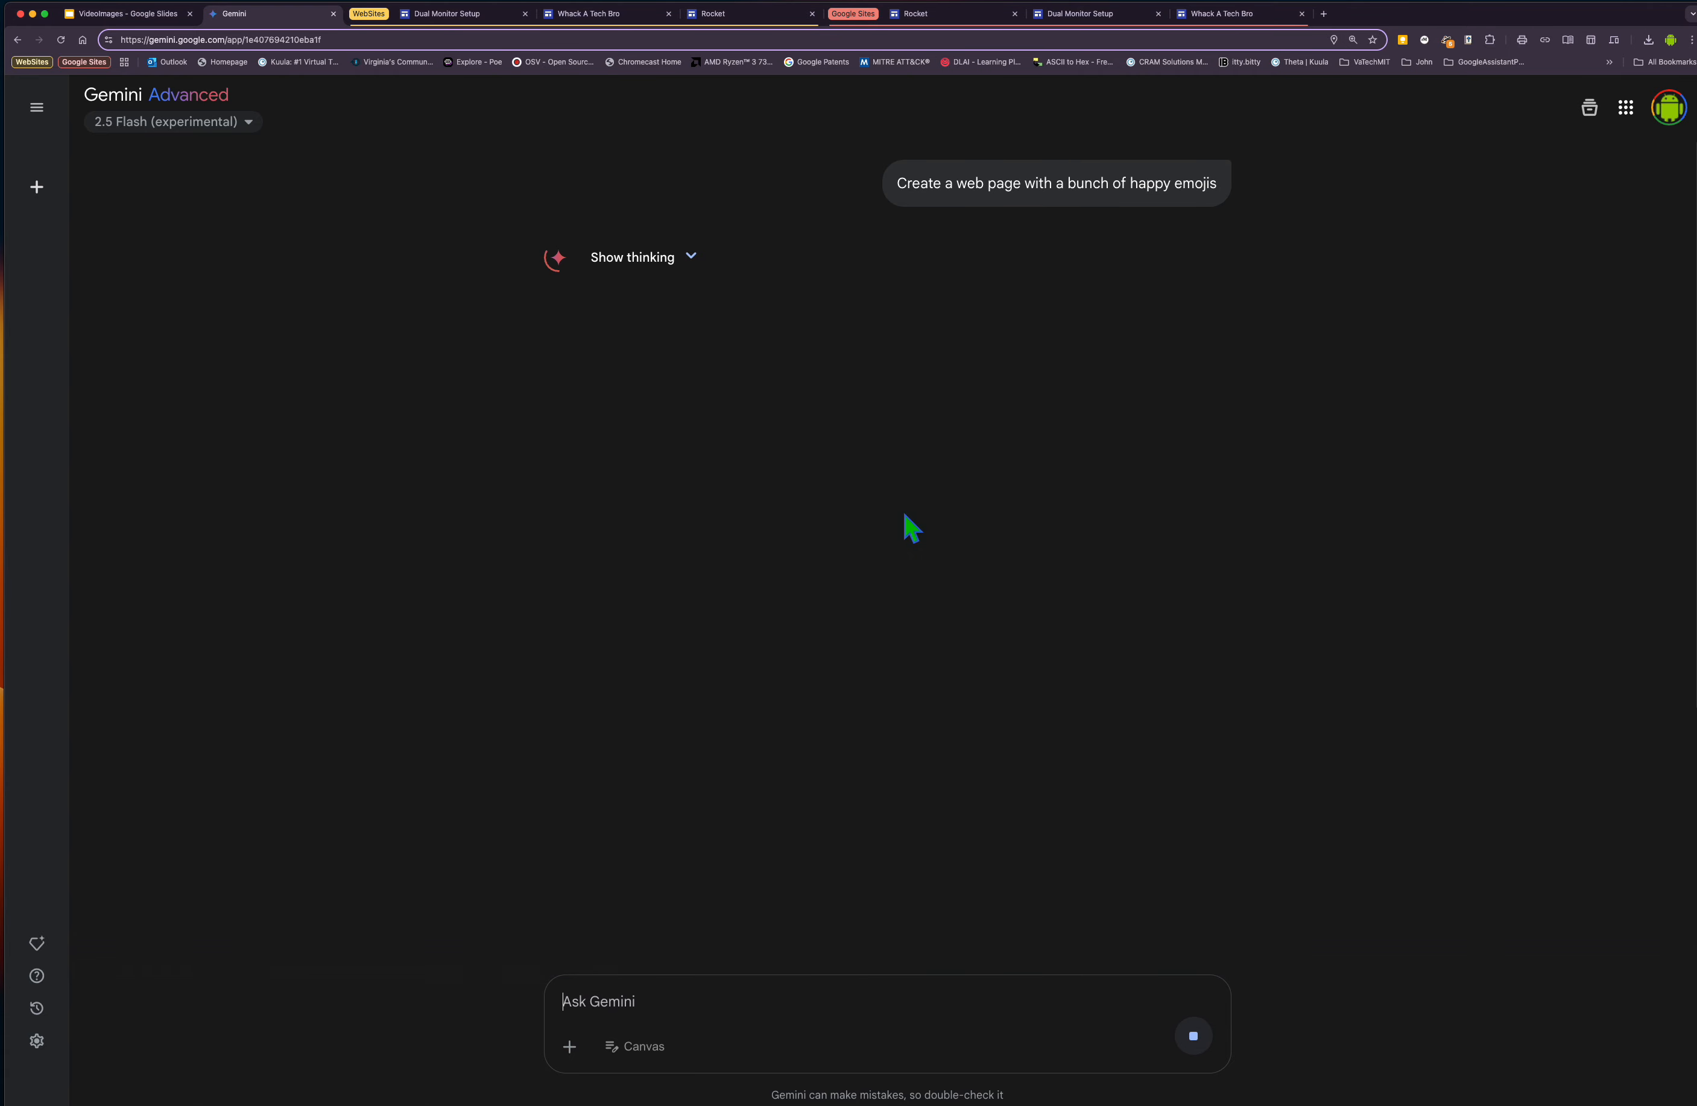
Open the generated emoji web page in Canvas.
scroll(905, 517, "down", 7)
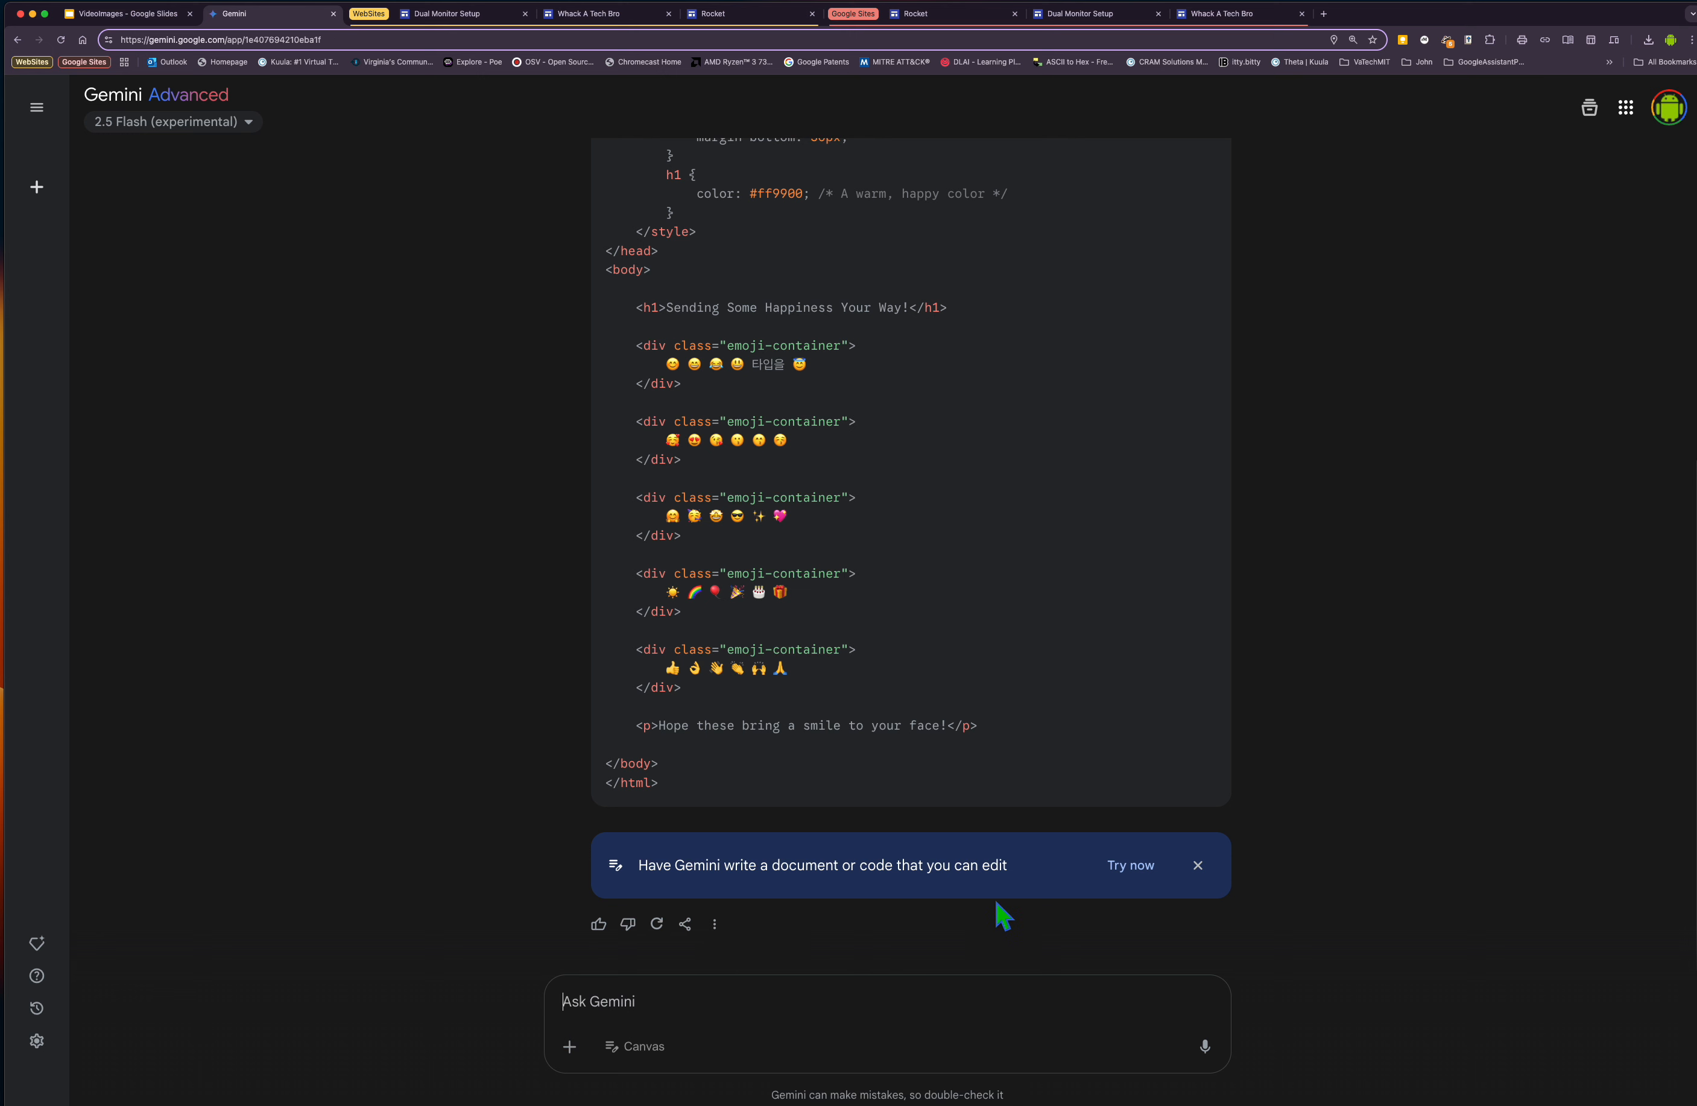
left_click(1133, 867)
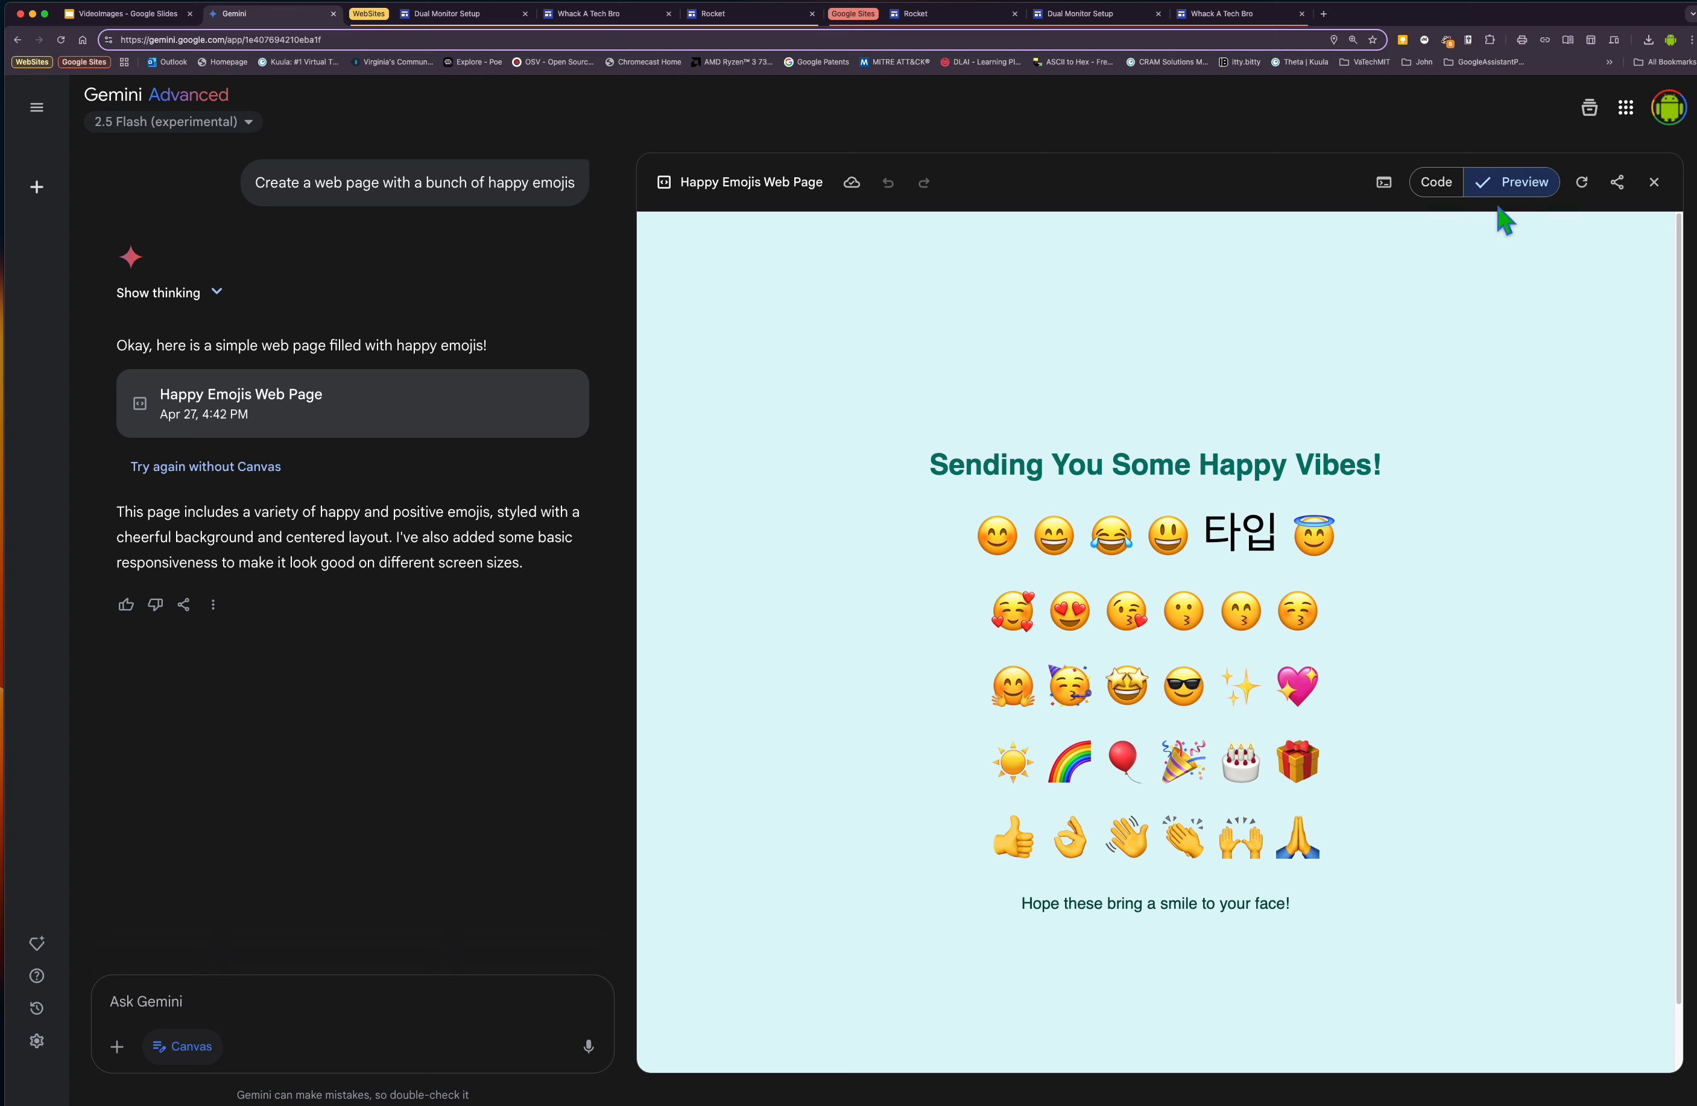
Review the web page's code in Canvas and switch back to the preview.
left_click(1437, 186)
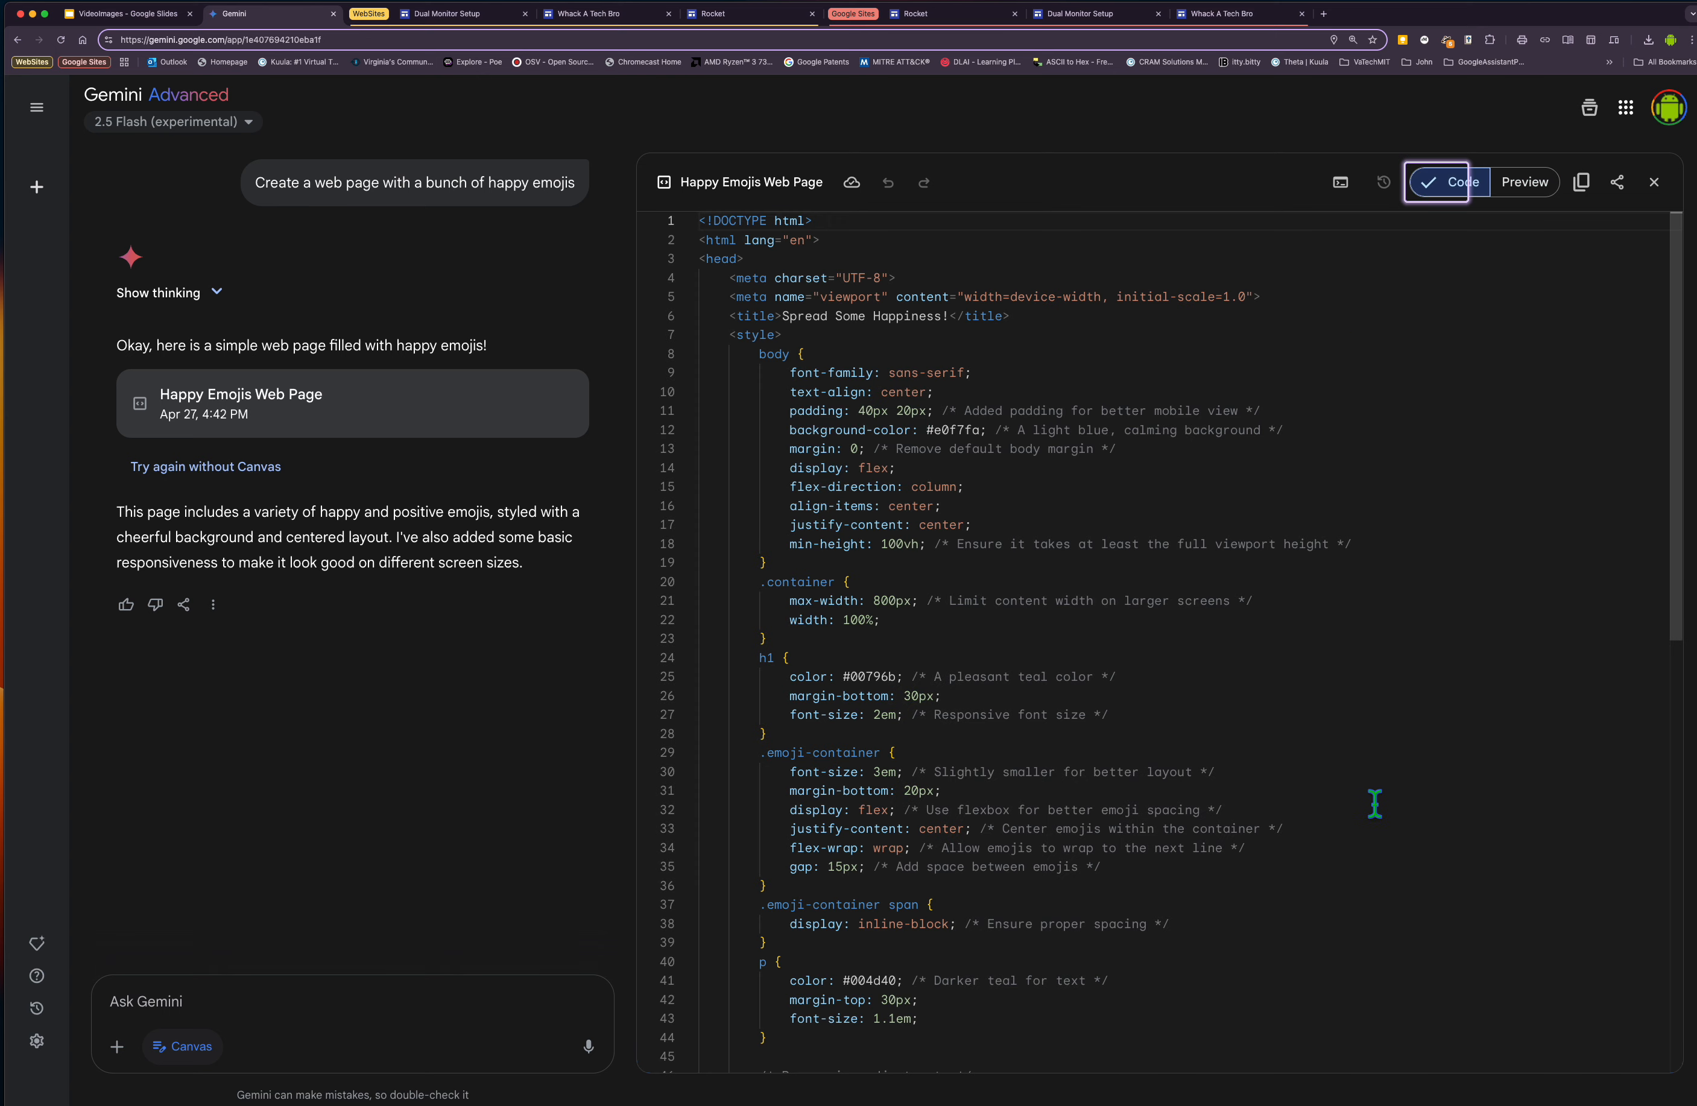
scroll(1371, 775, "down", 5)
scroll(1369, 748, "up", 5)
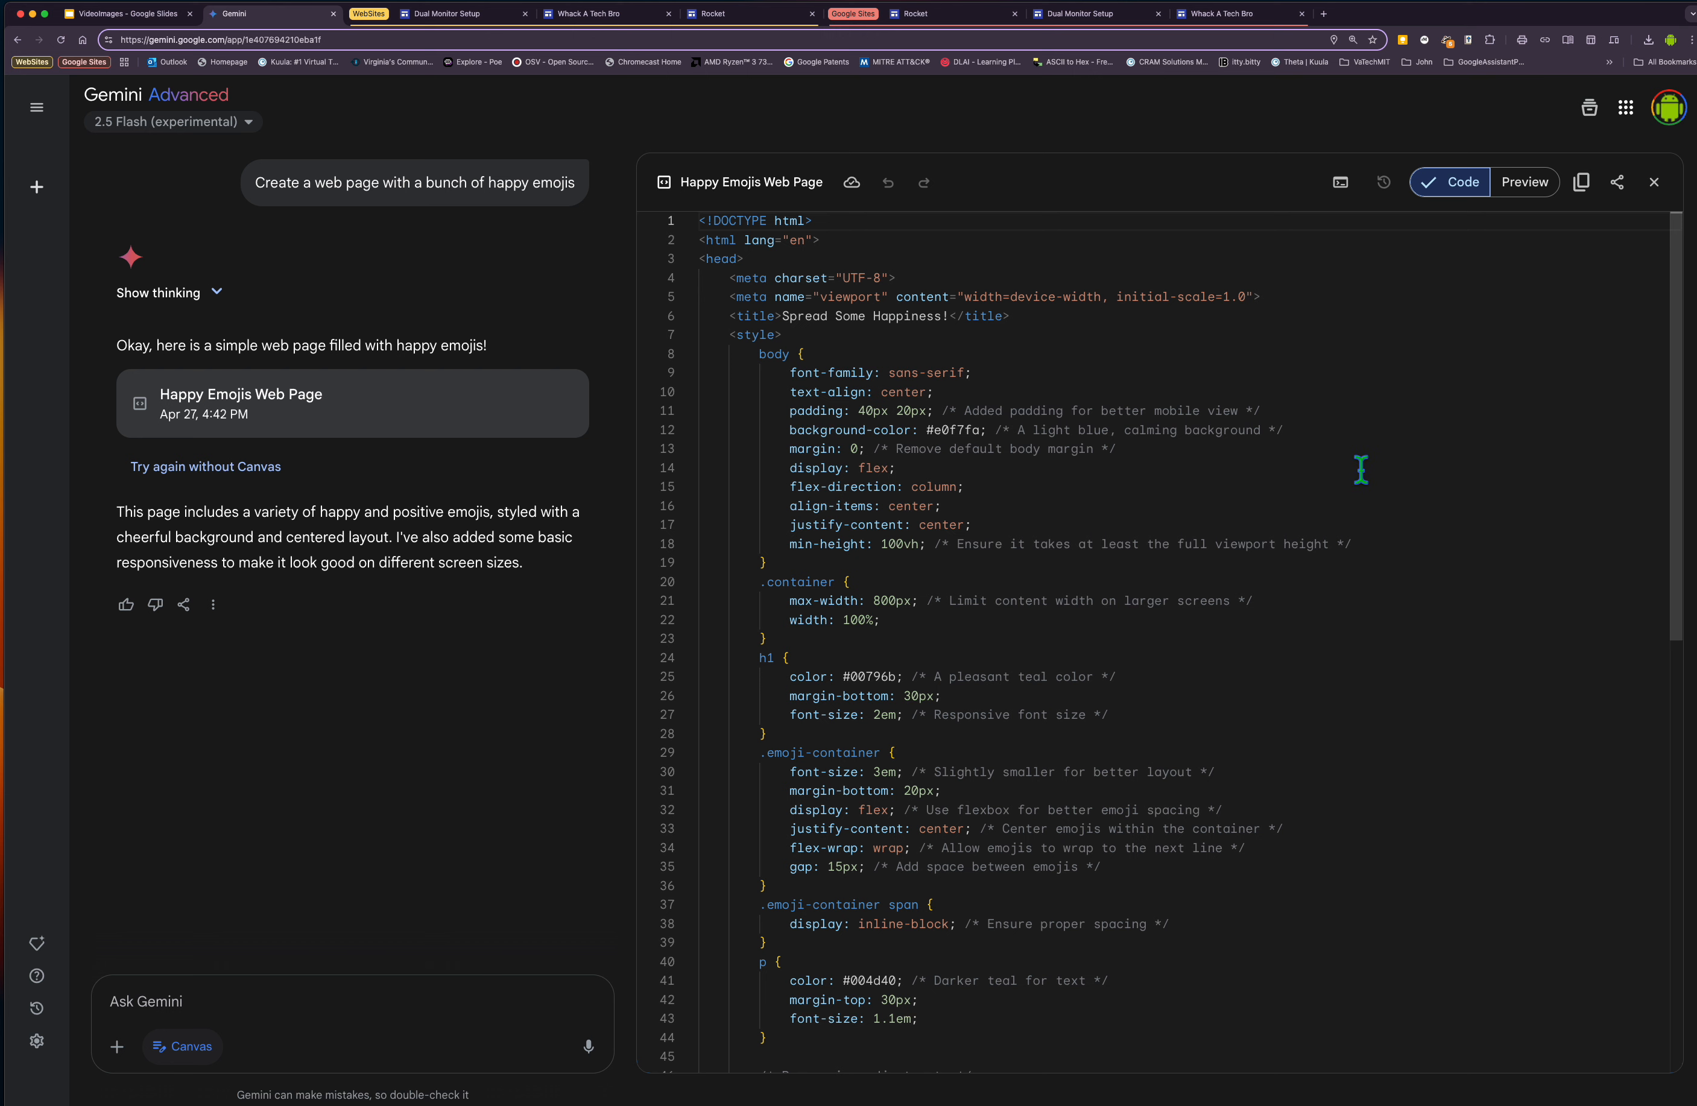
scroll(1379, 531, "down", 5)
scroll(1379, 531, "up", 5)
left_click(1524, 185)
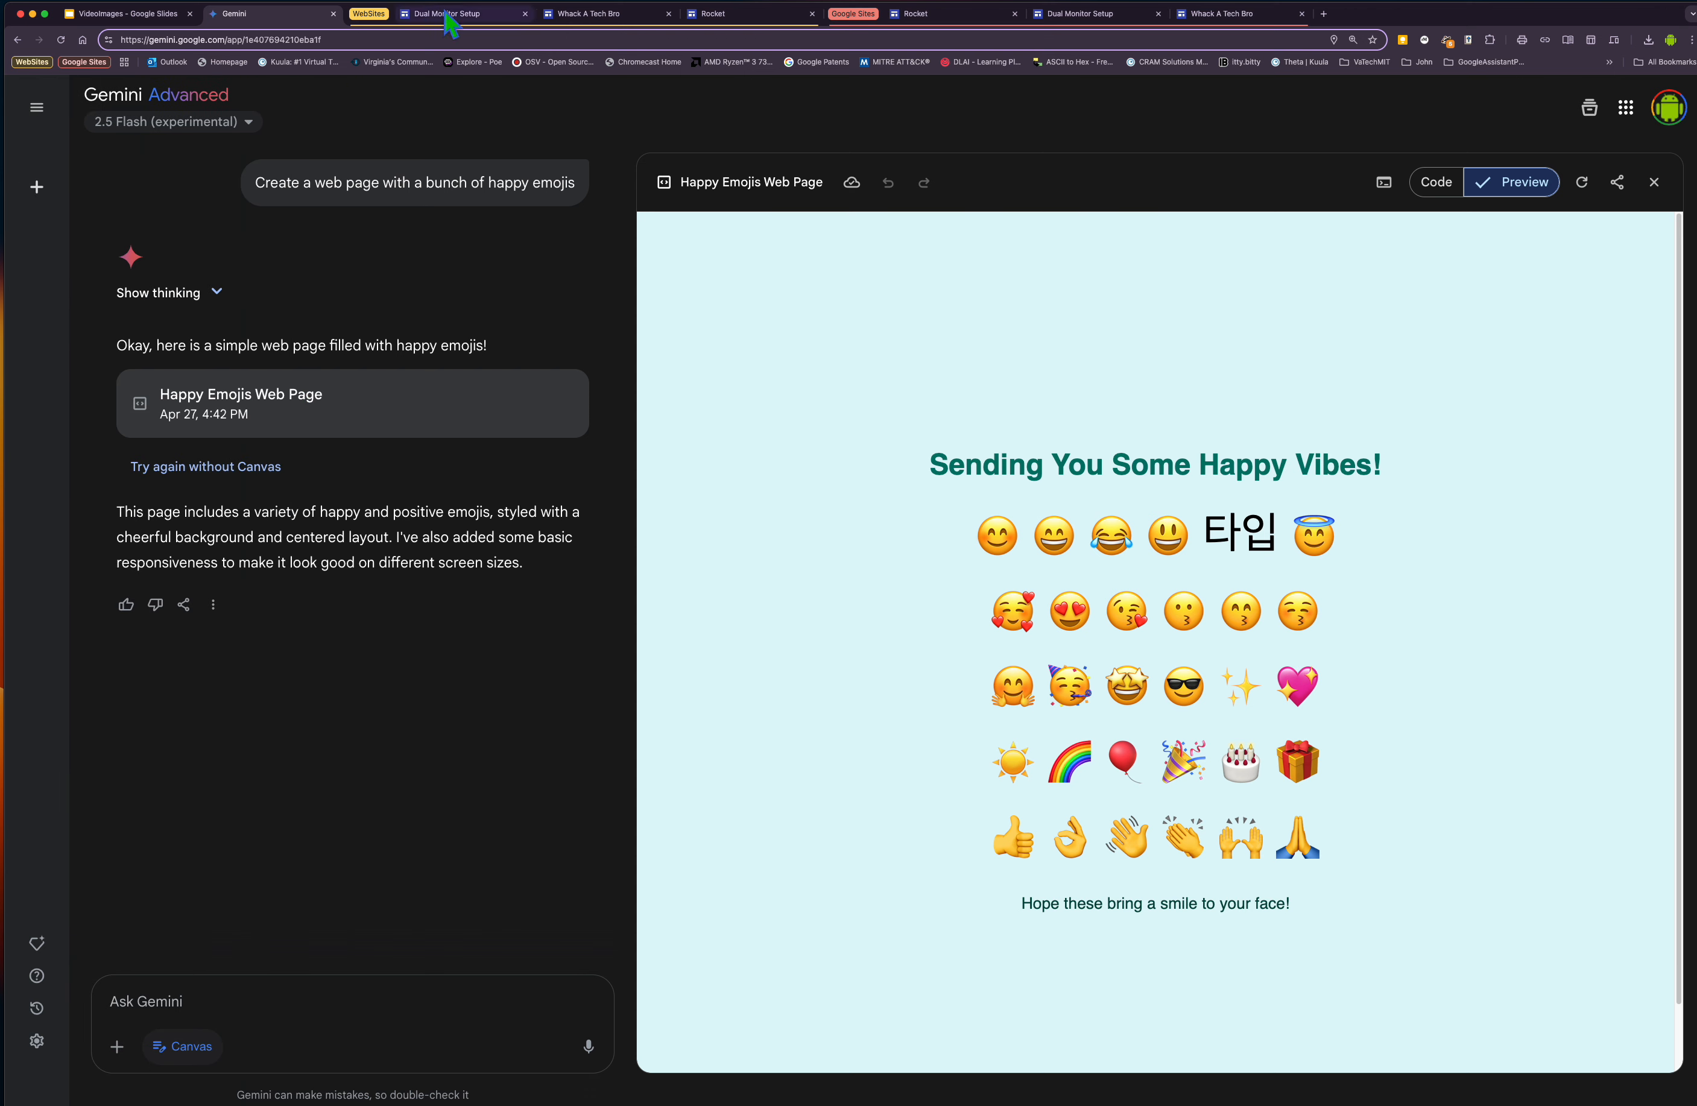
Examine the Dual Monitor Setup site's published page and its editor view.
left_click(469, 20)
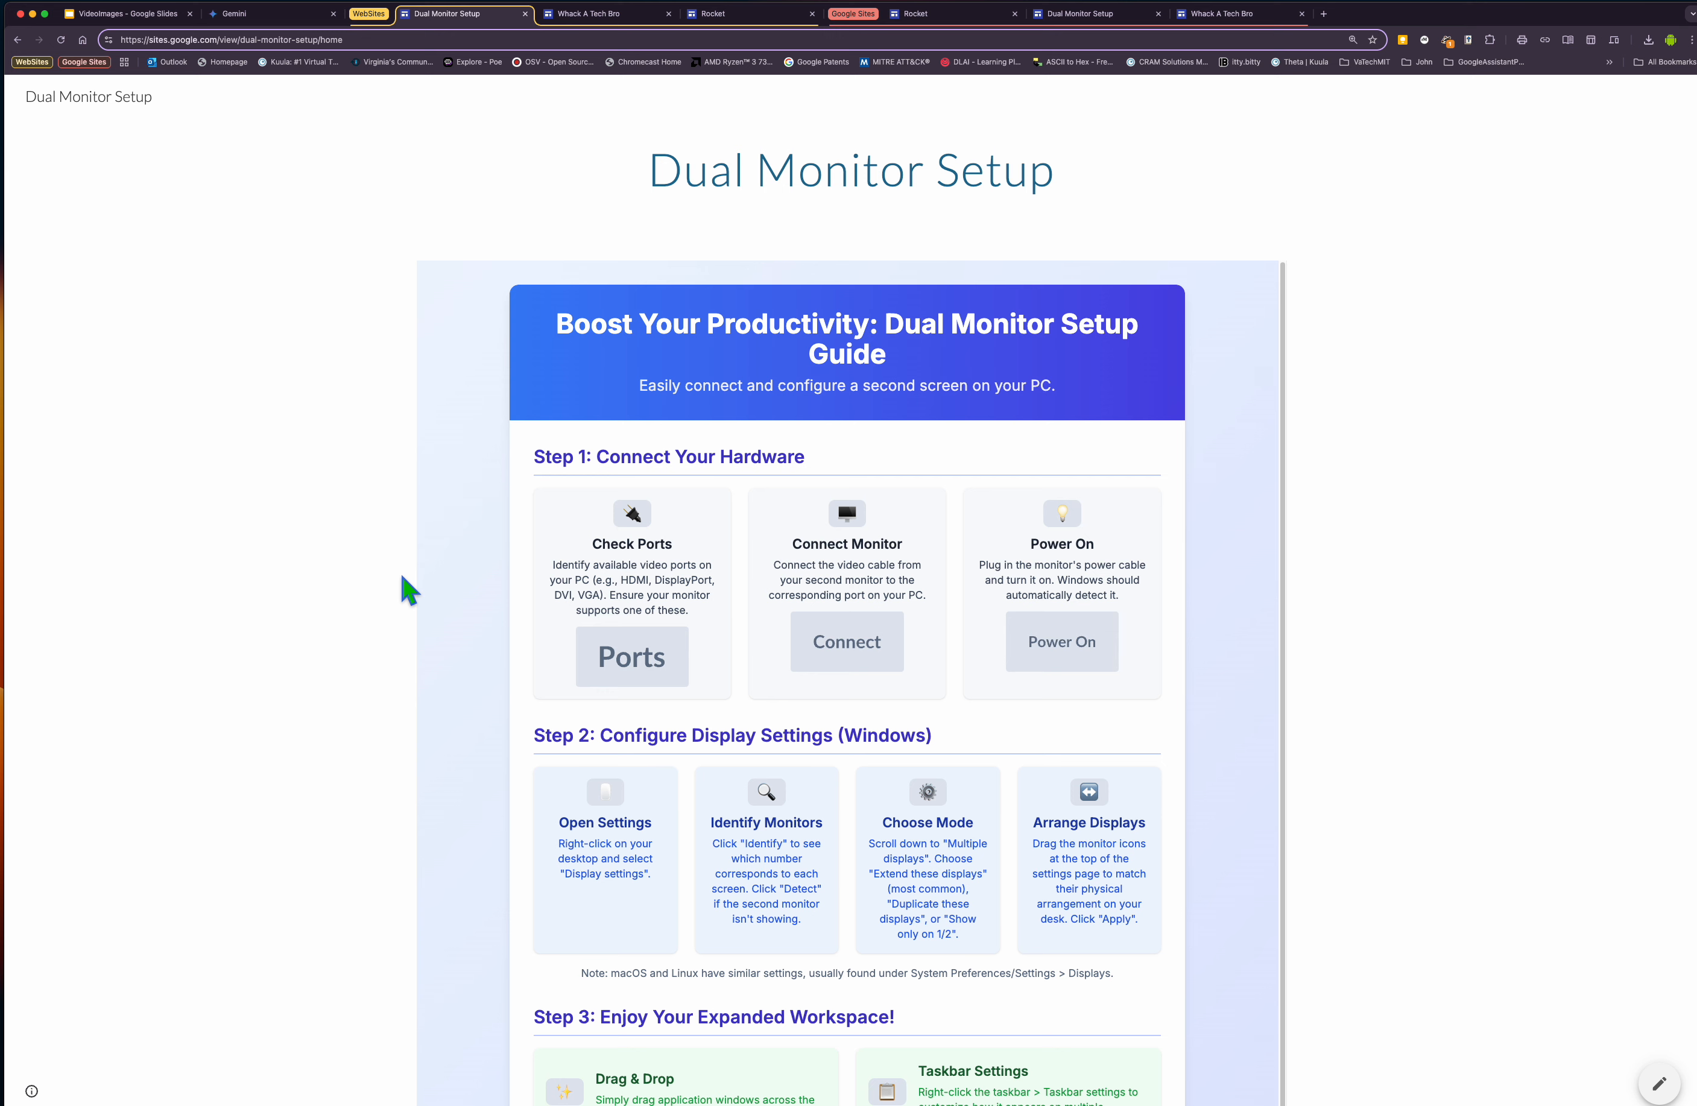
scroll(456, 674, "down", 1)
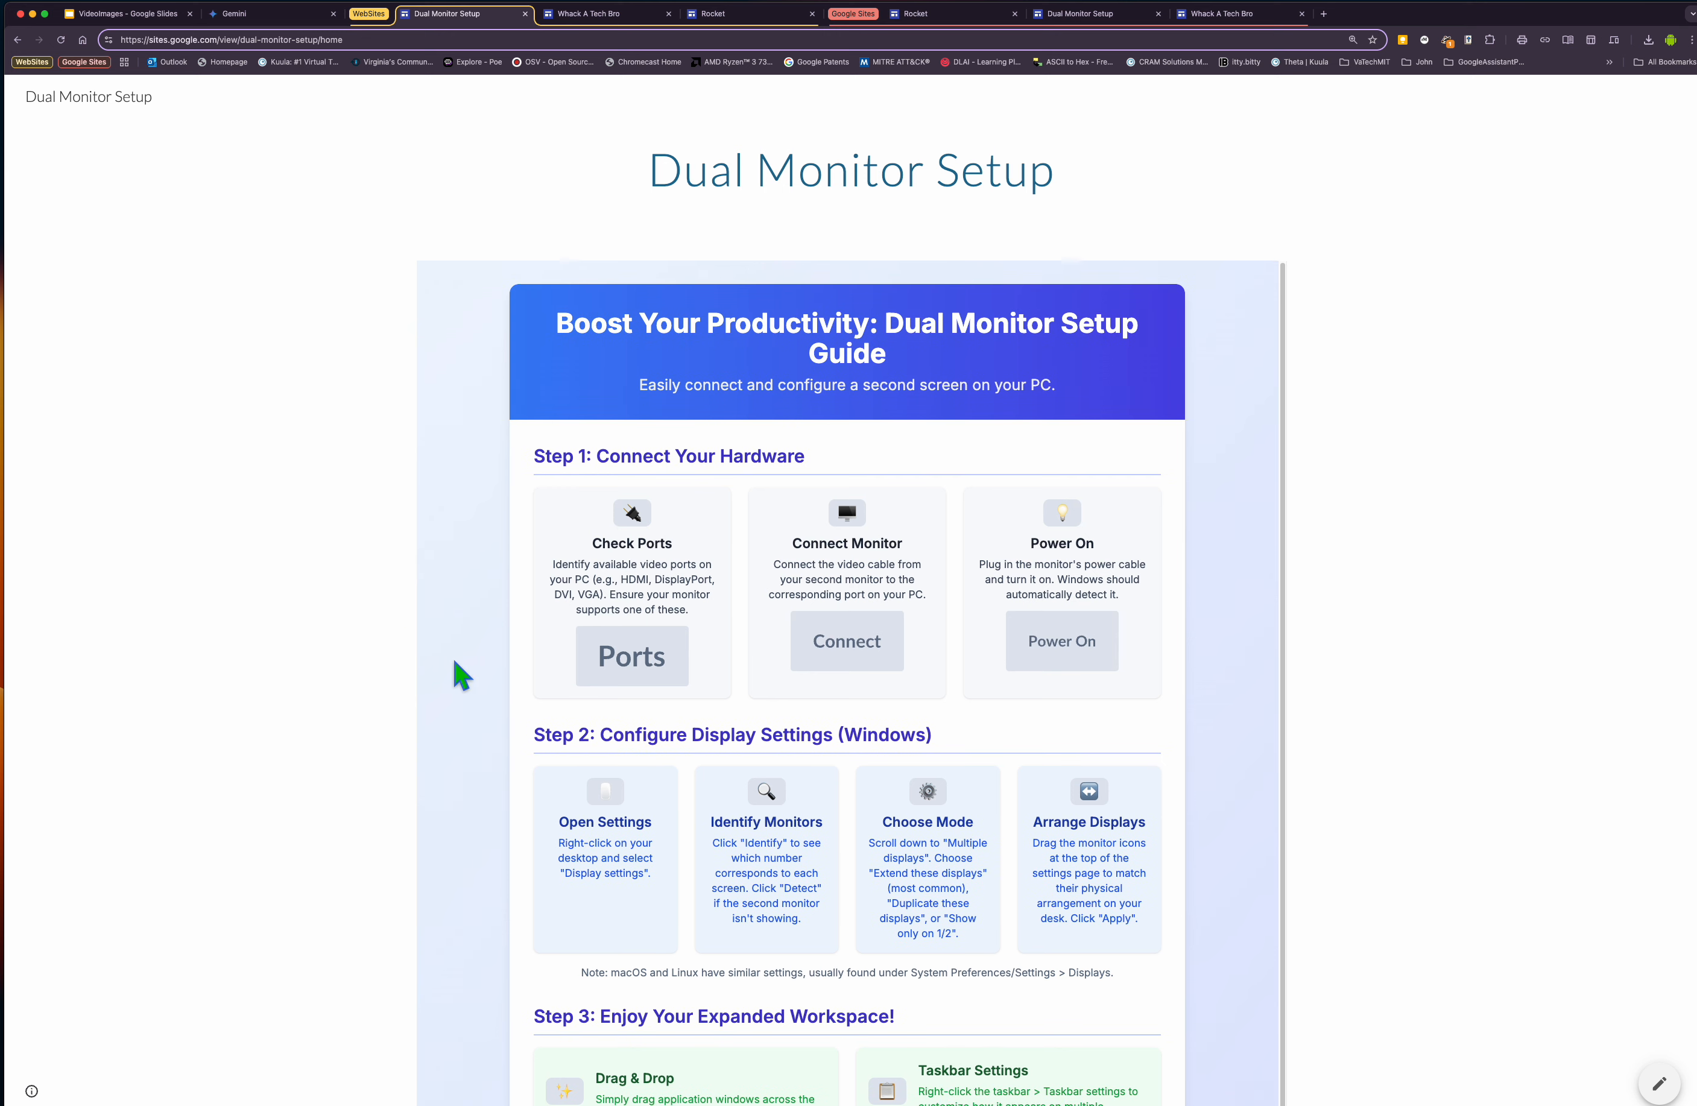
scroll(456, 662, "down", 1)
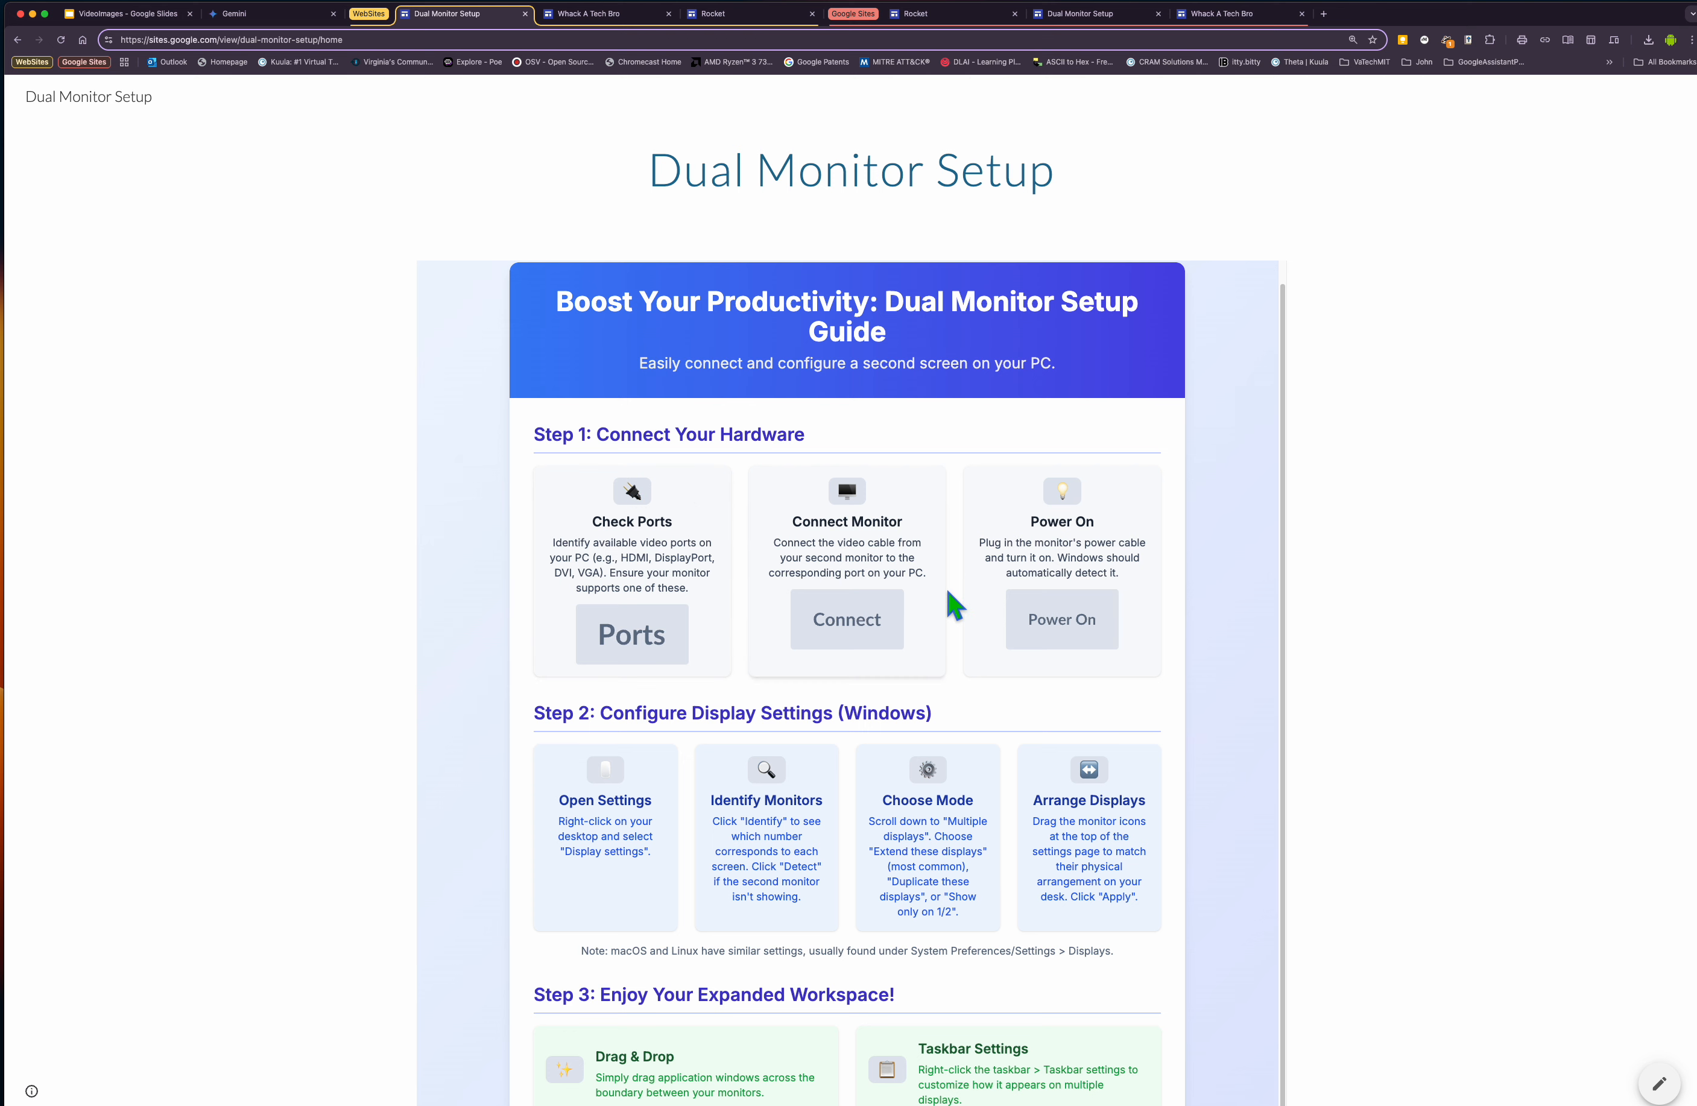
scroll(406, 848, "down", 3)
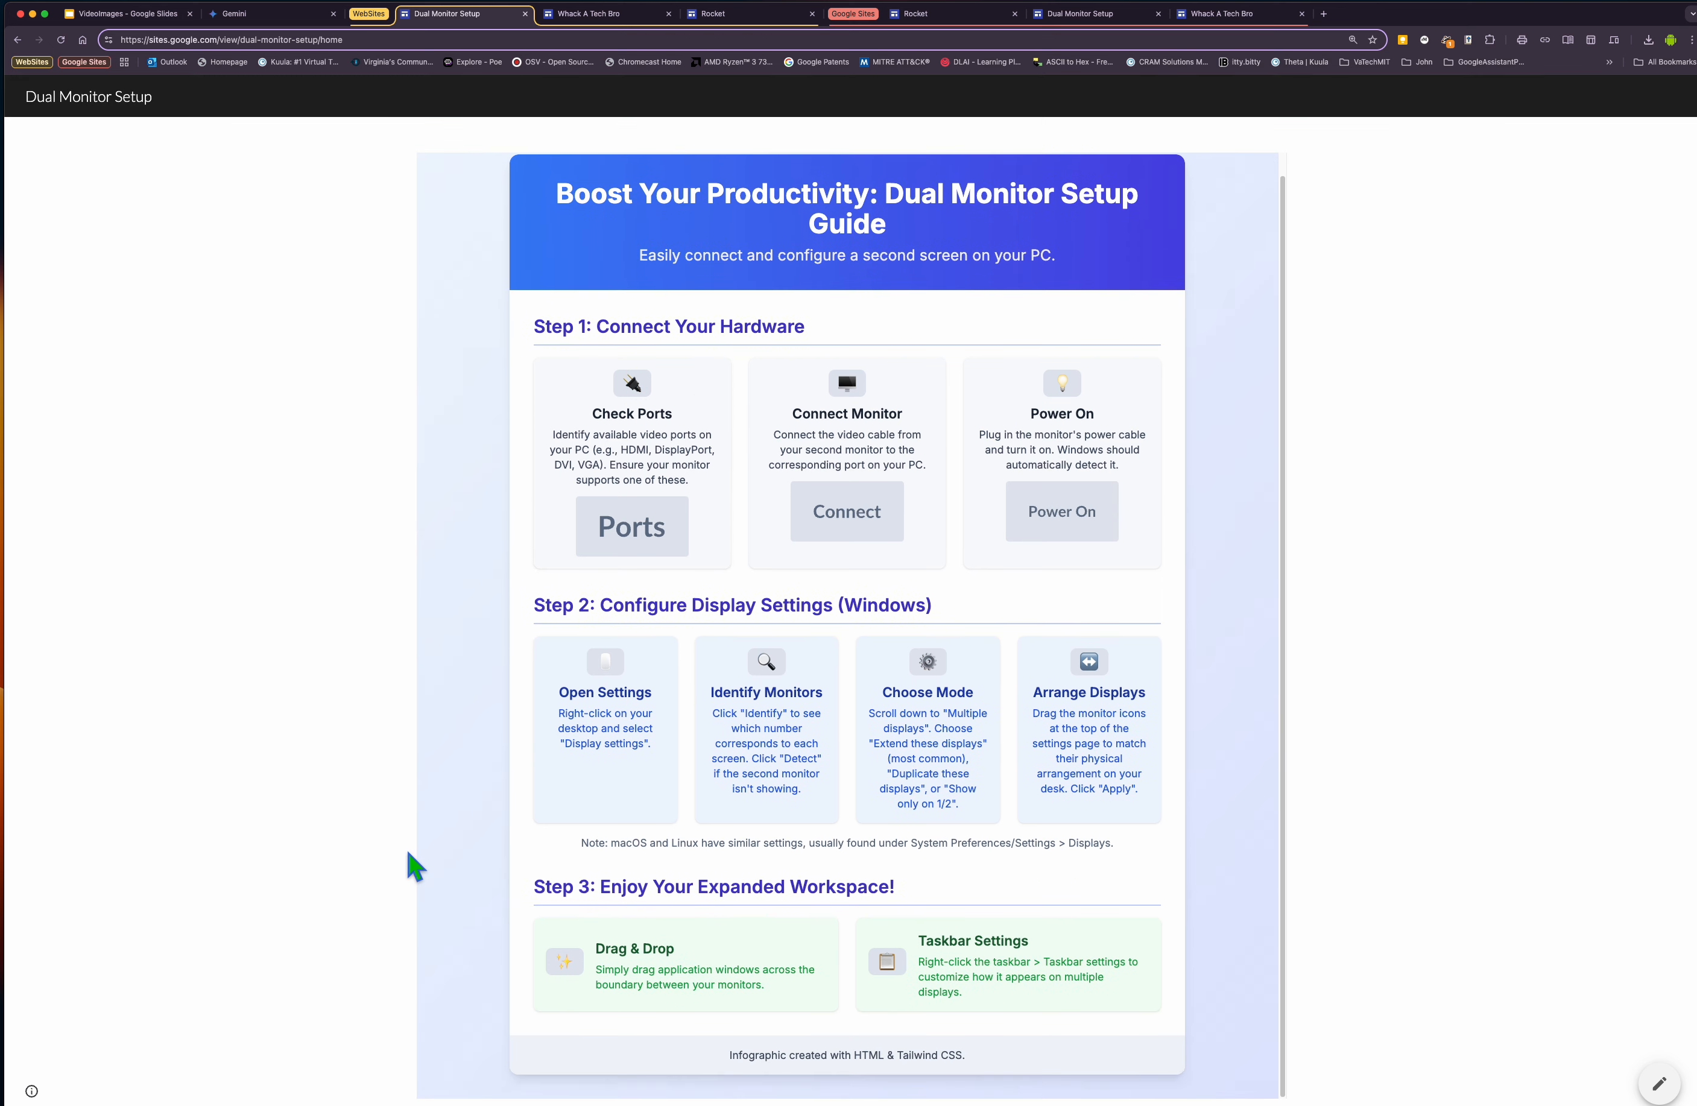
left_click_drag(580, 842, 1128, 858)
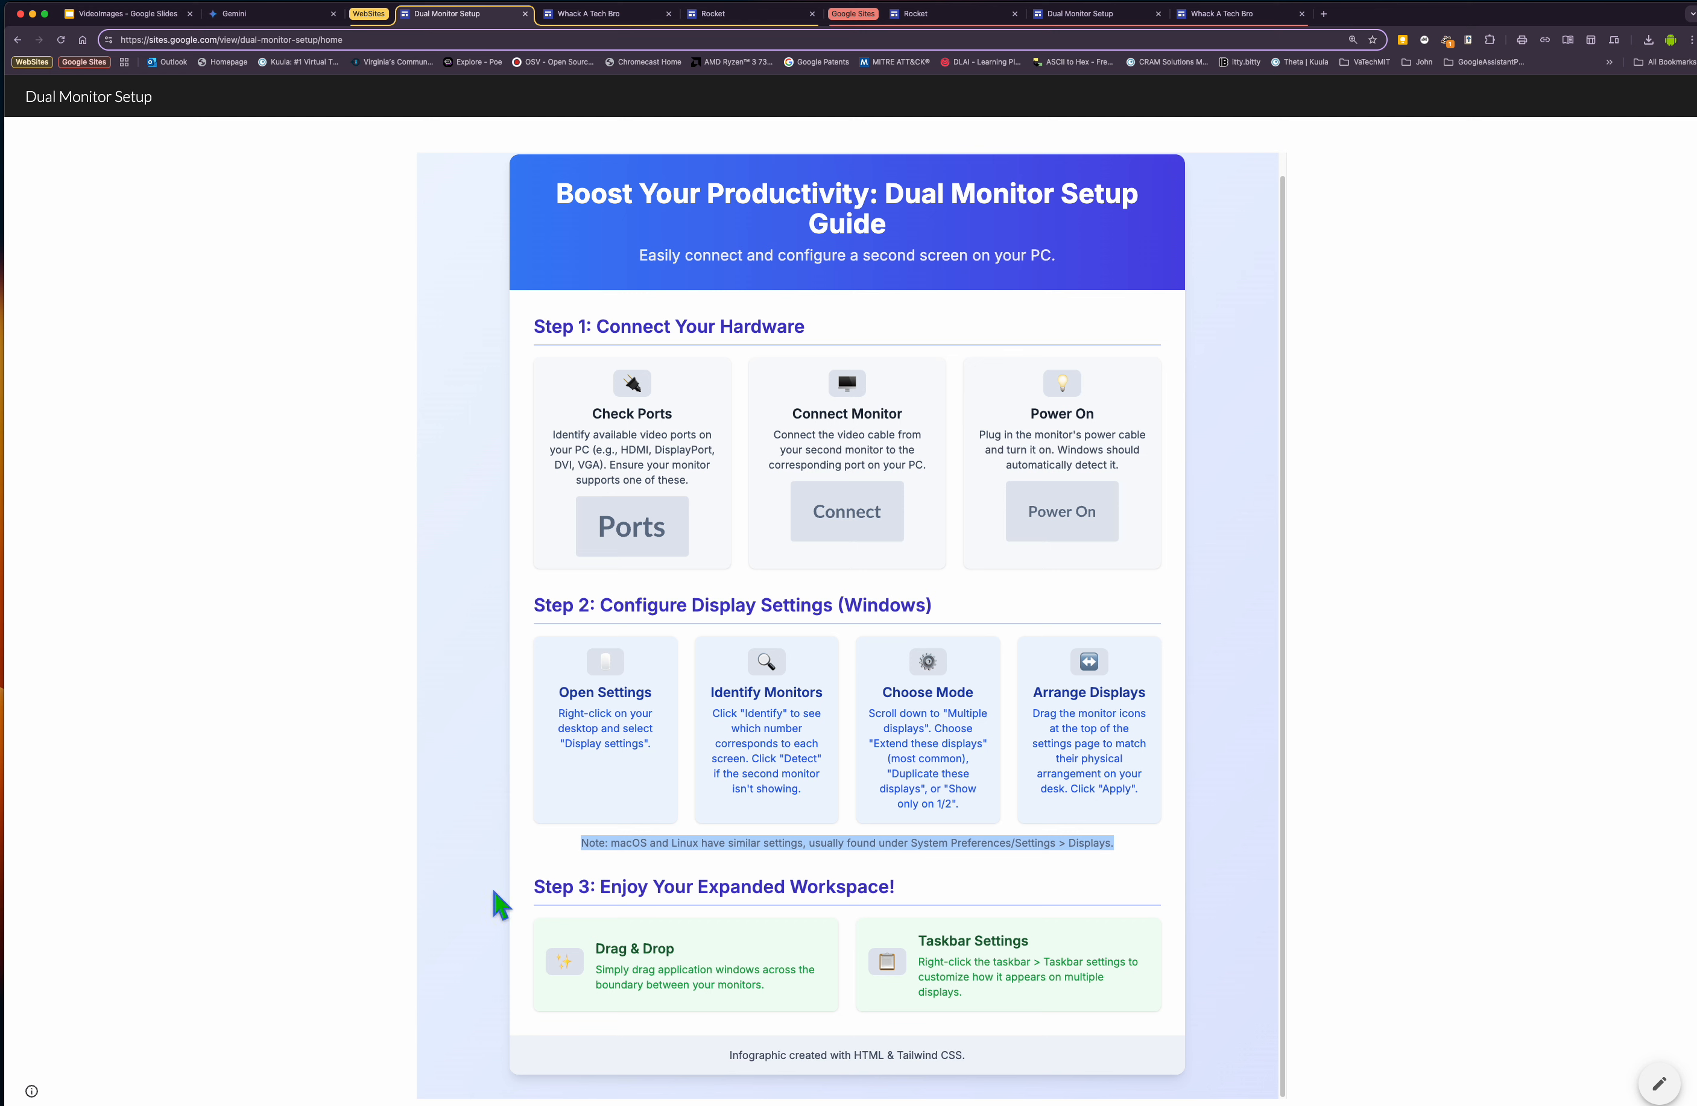
left_click(707, 1081)
left_click_drag(729, 1055, 981, 1069)
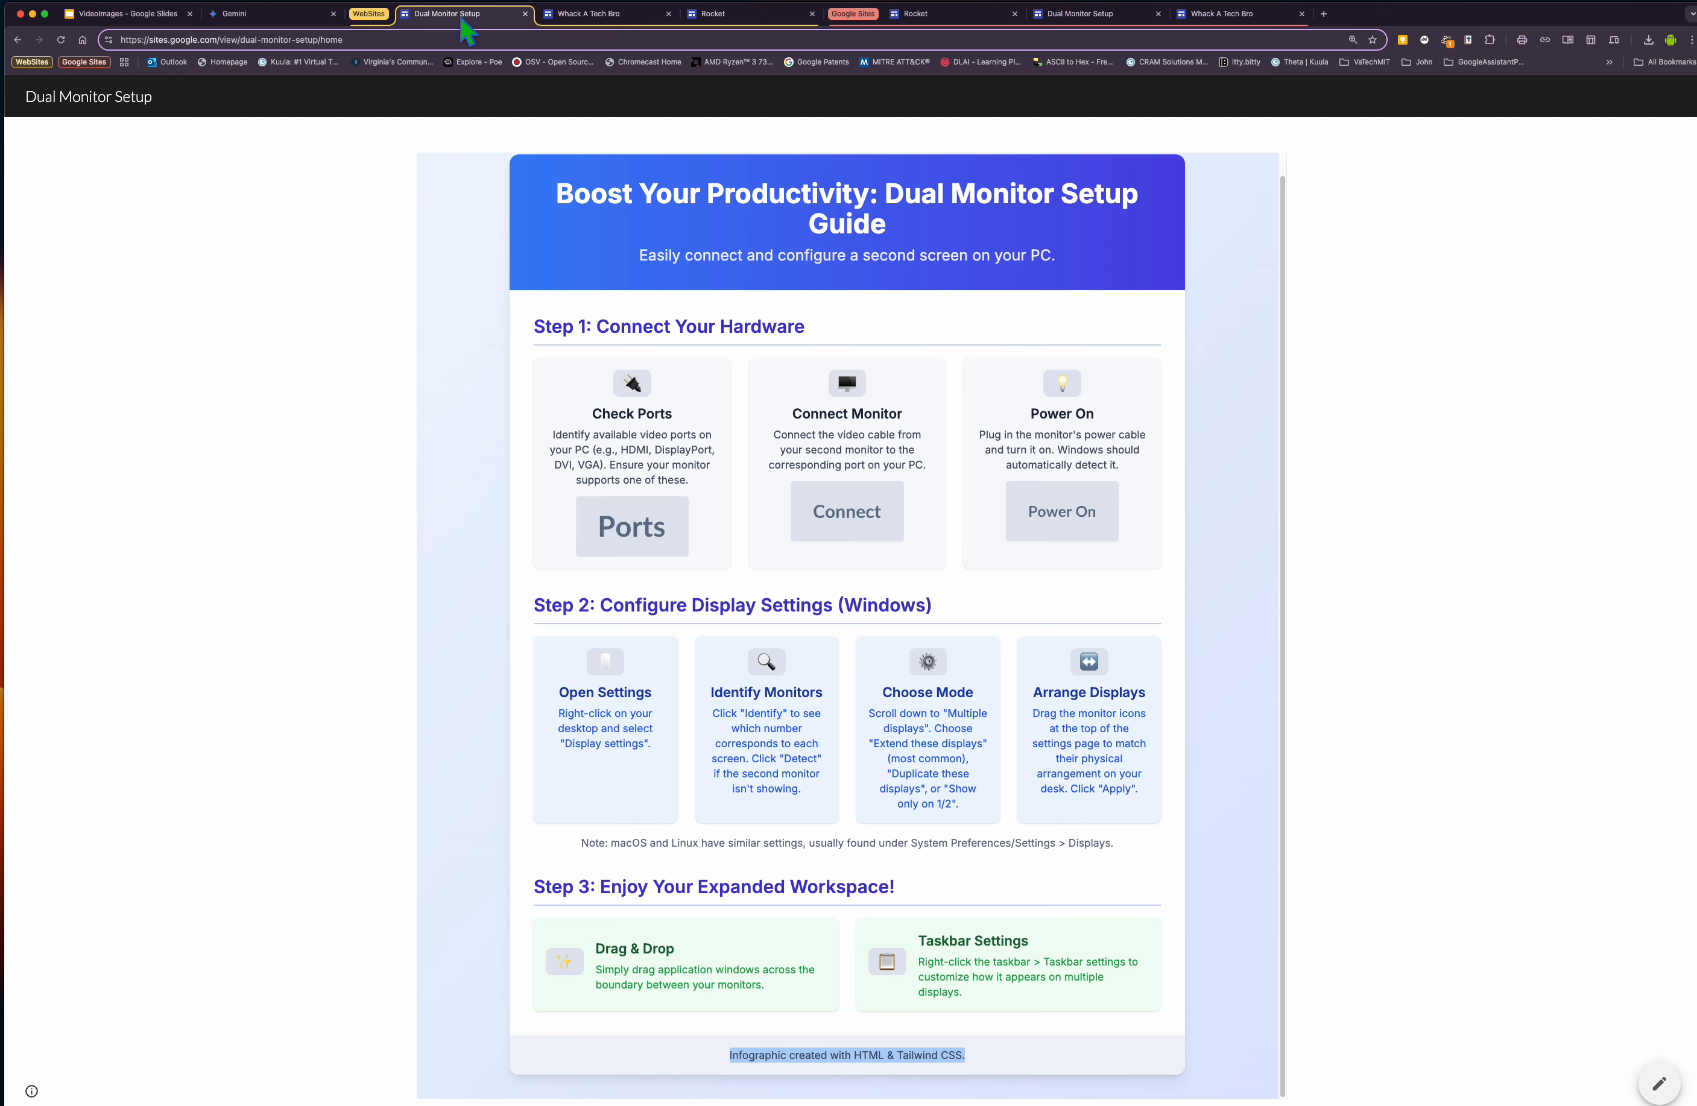
left_click(362, 40)
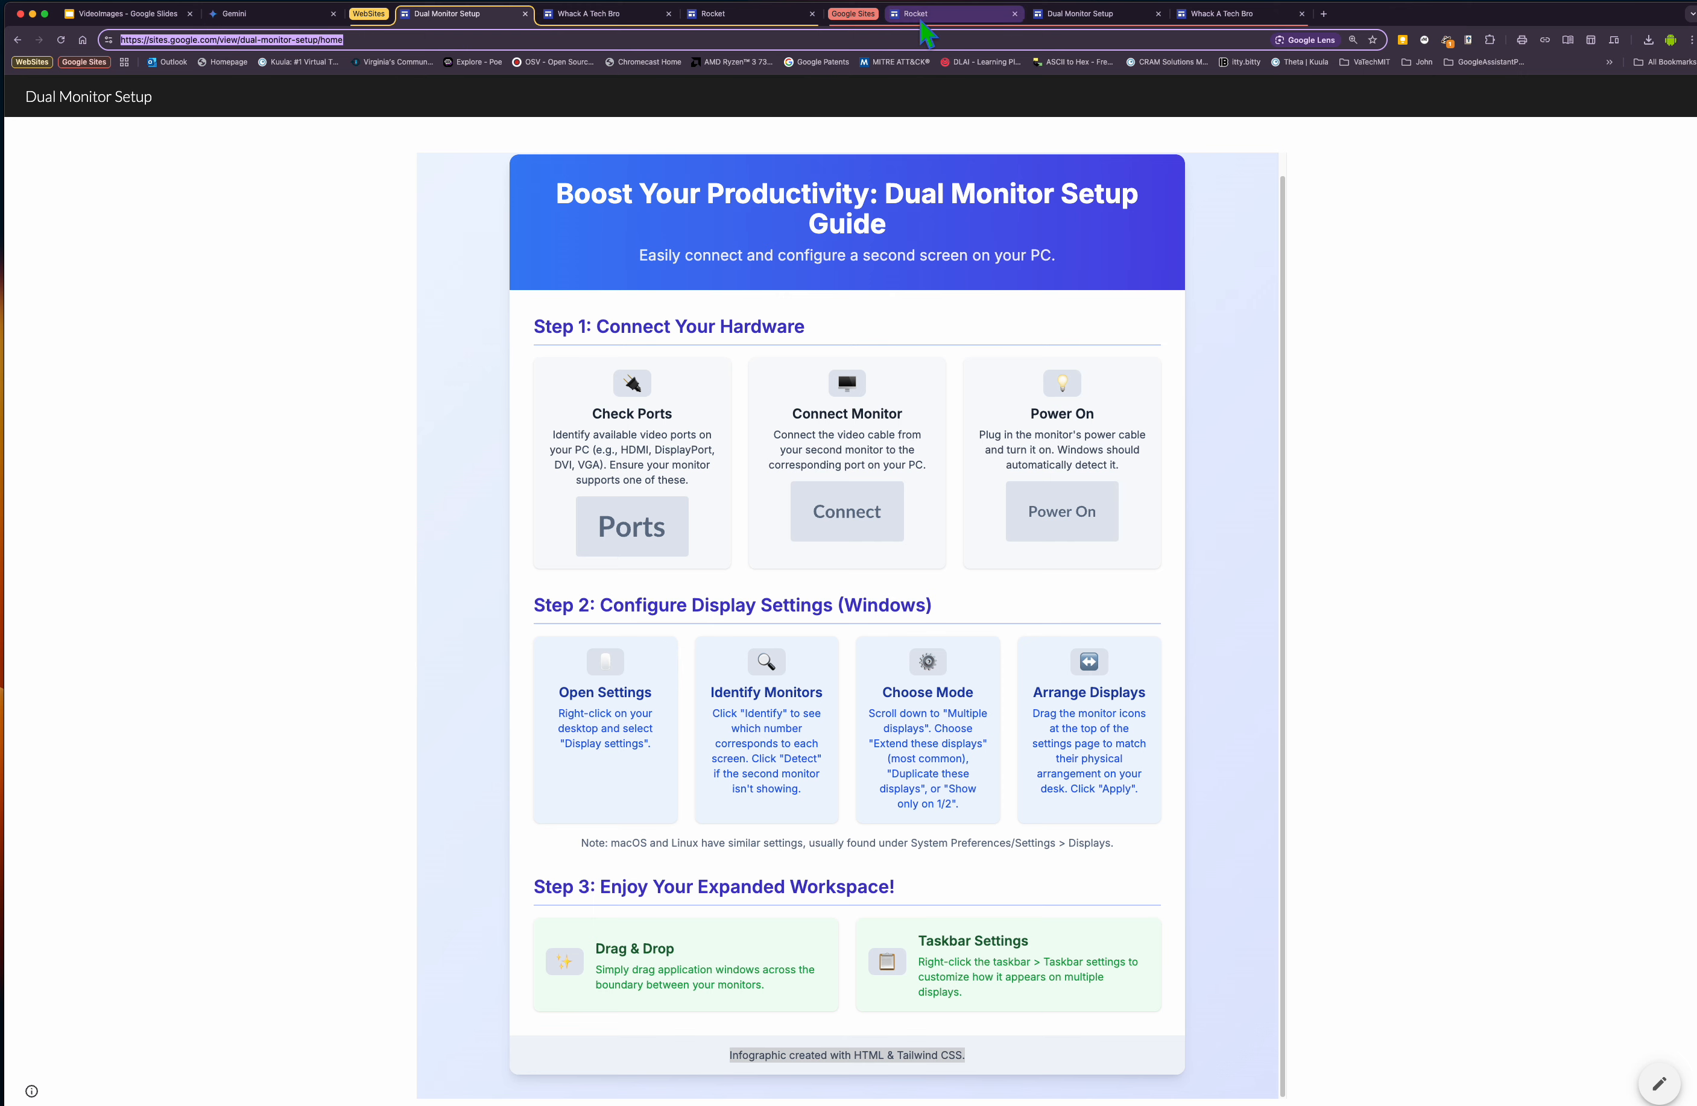
left_click(1084, 14)
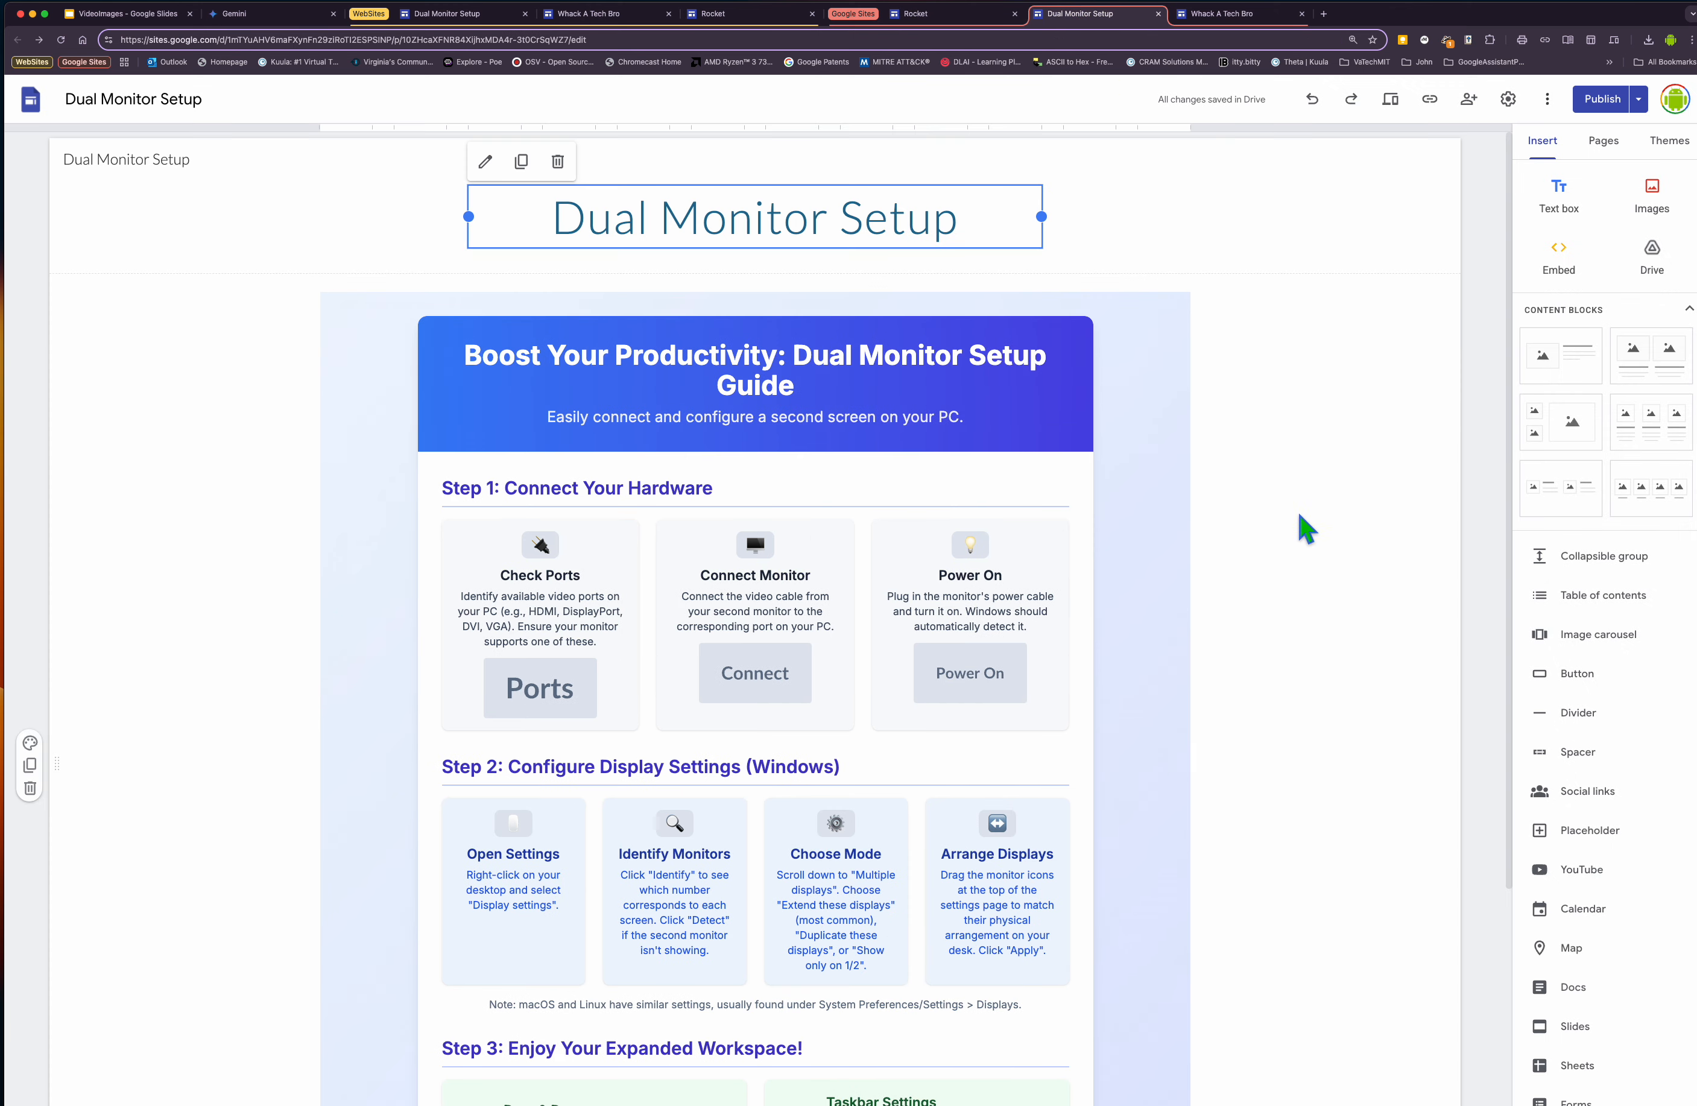
left_click(1388, 719)
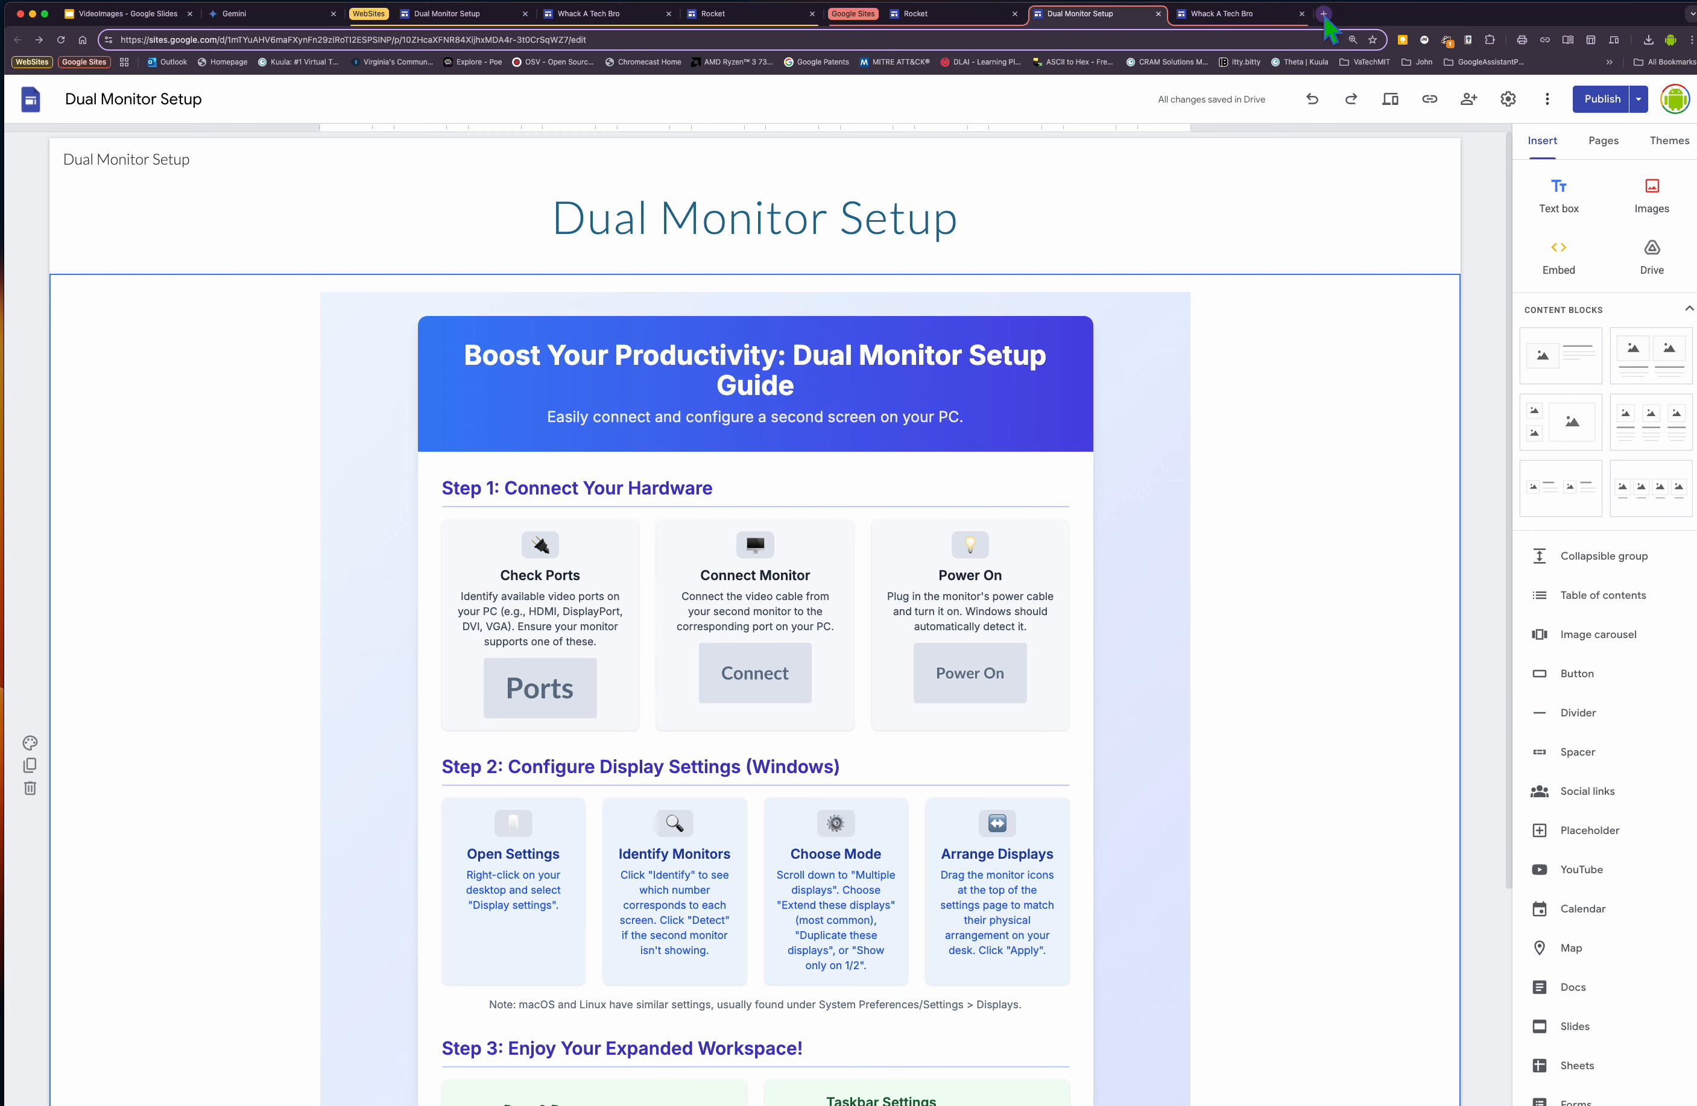
Open Google Sites in a new tab by searching for google sites.
left_click(1323, 13)
type("goog")
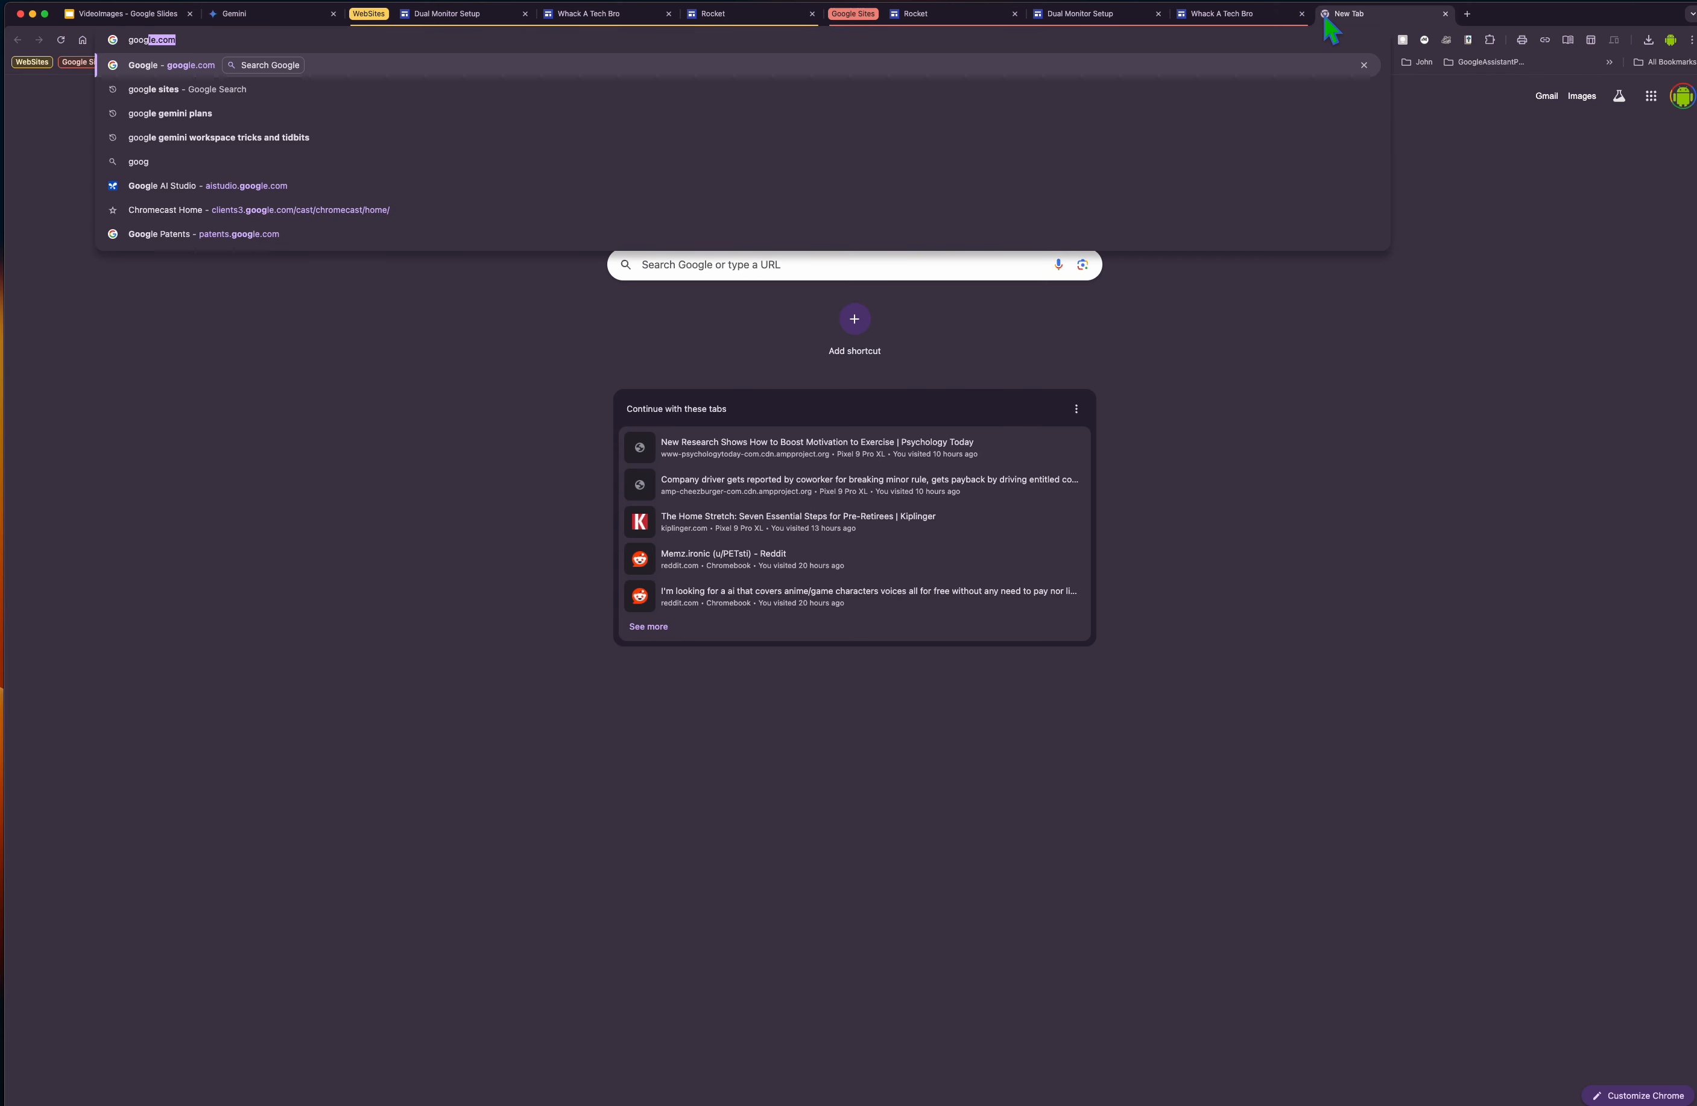
type("le sites")
key("Return")
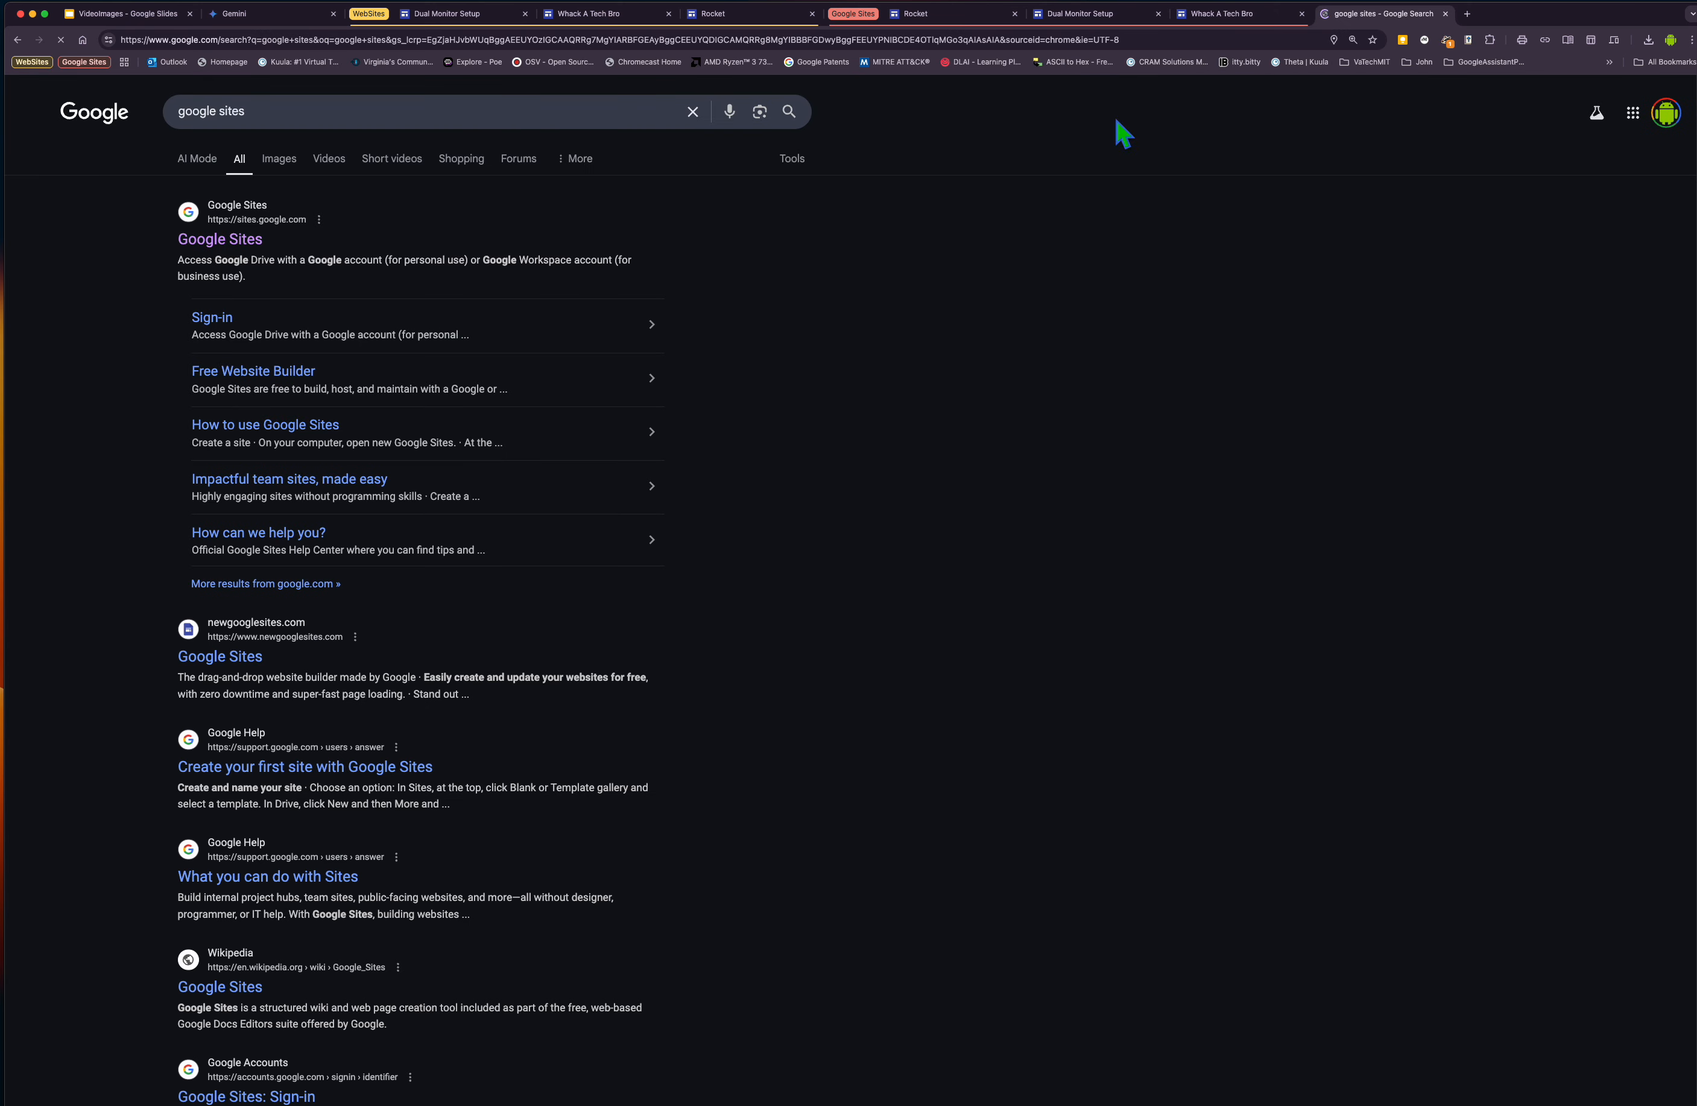
left_click(248, 240)
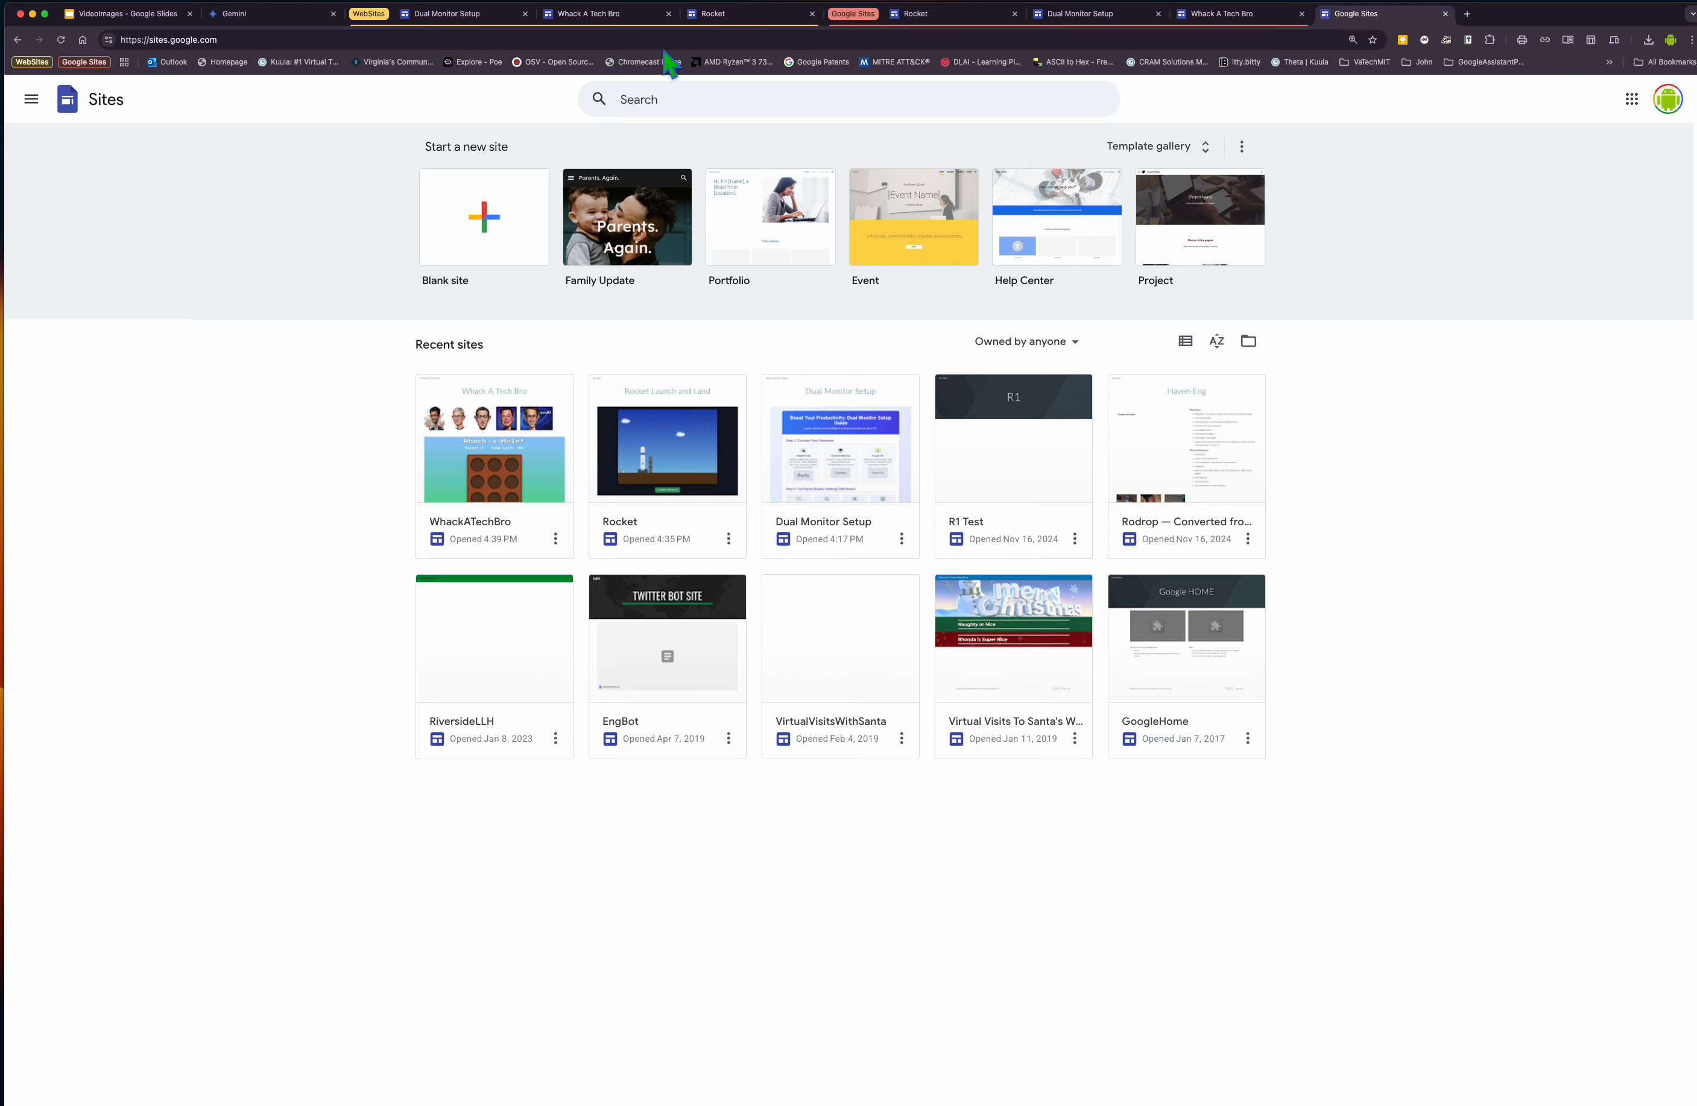
Inspect the embedded infographic on the Dual Monitor Setup site in its published and editor tabs.
left_click(435, 29)
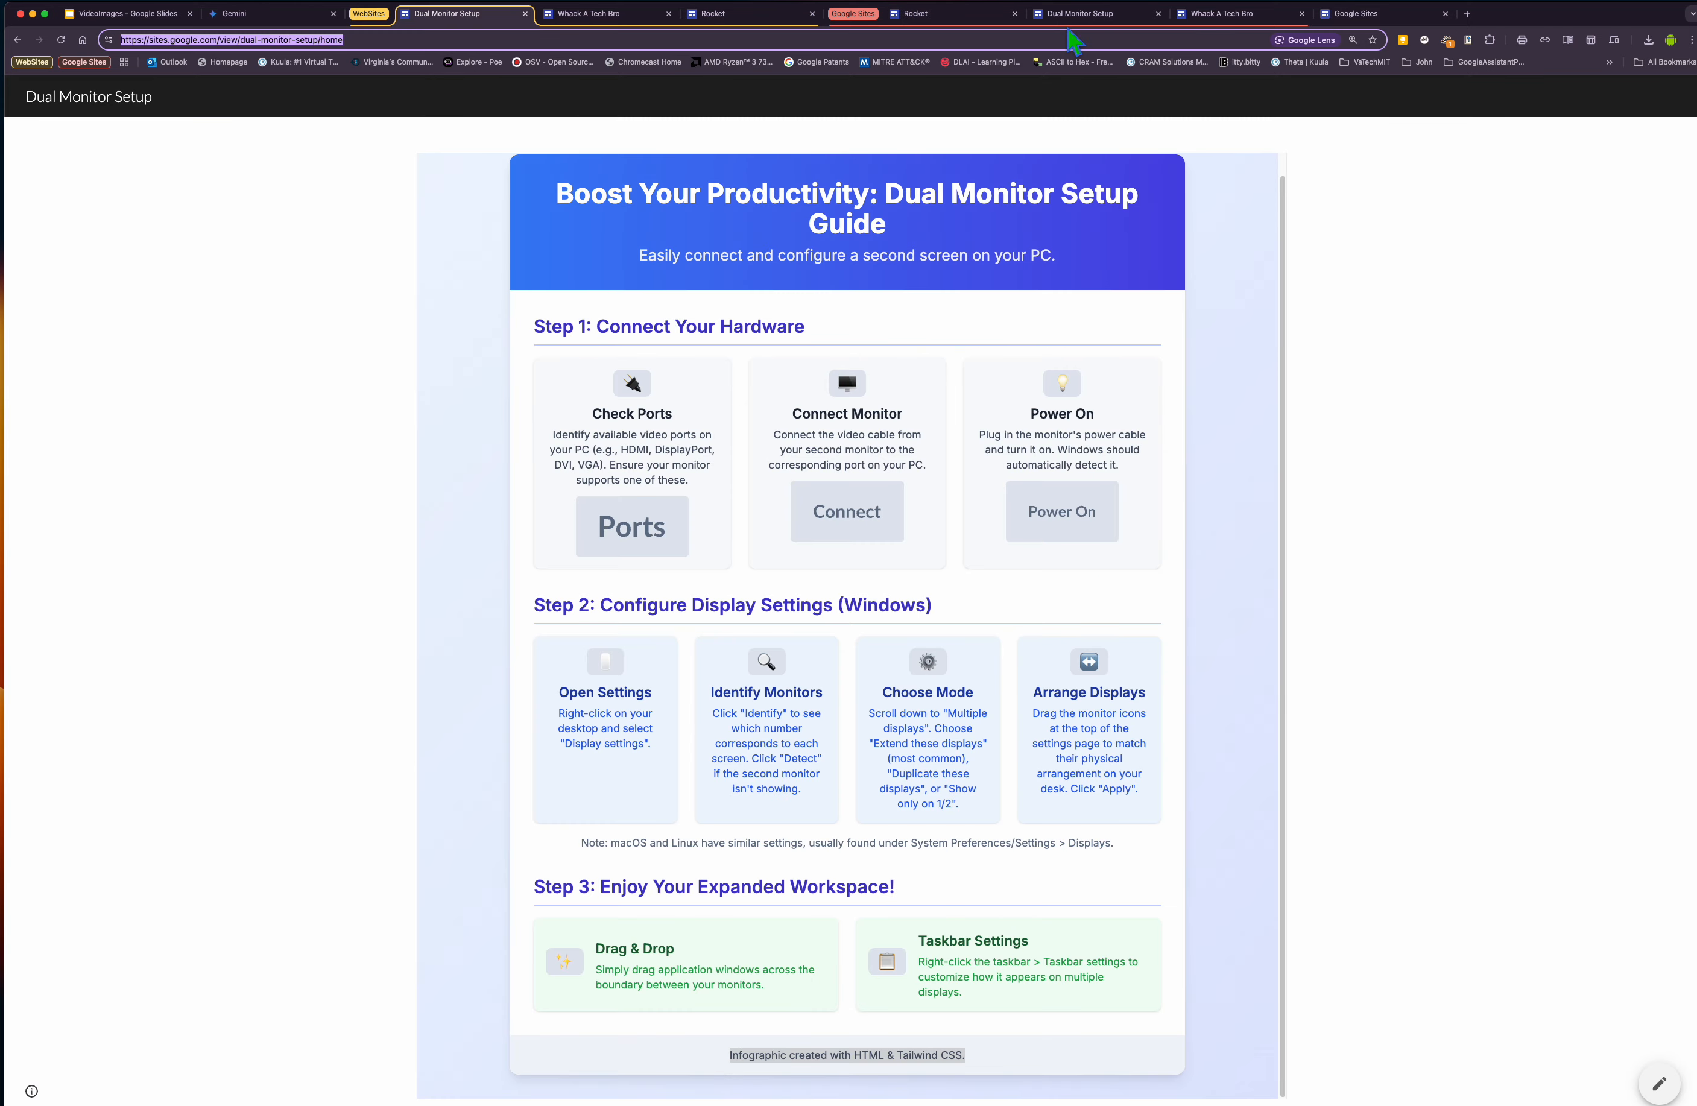
left_click(1070, 29)
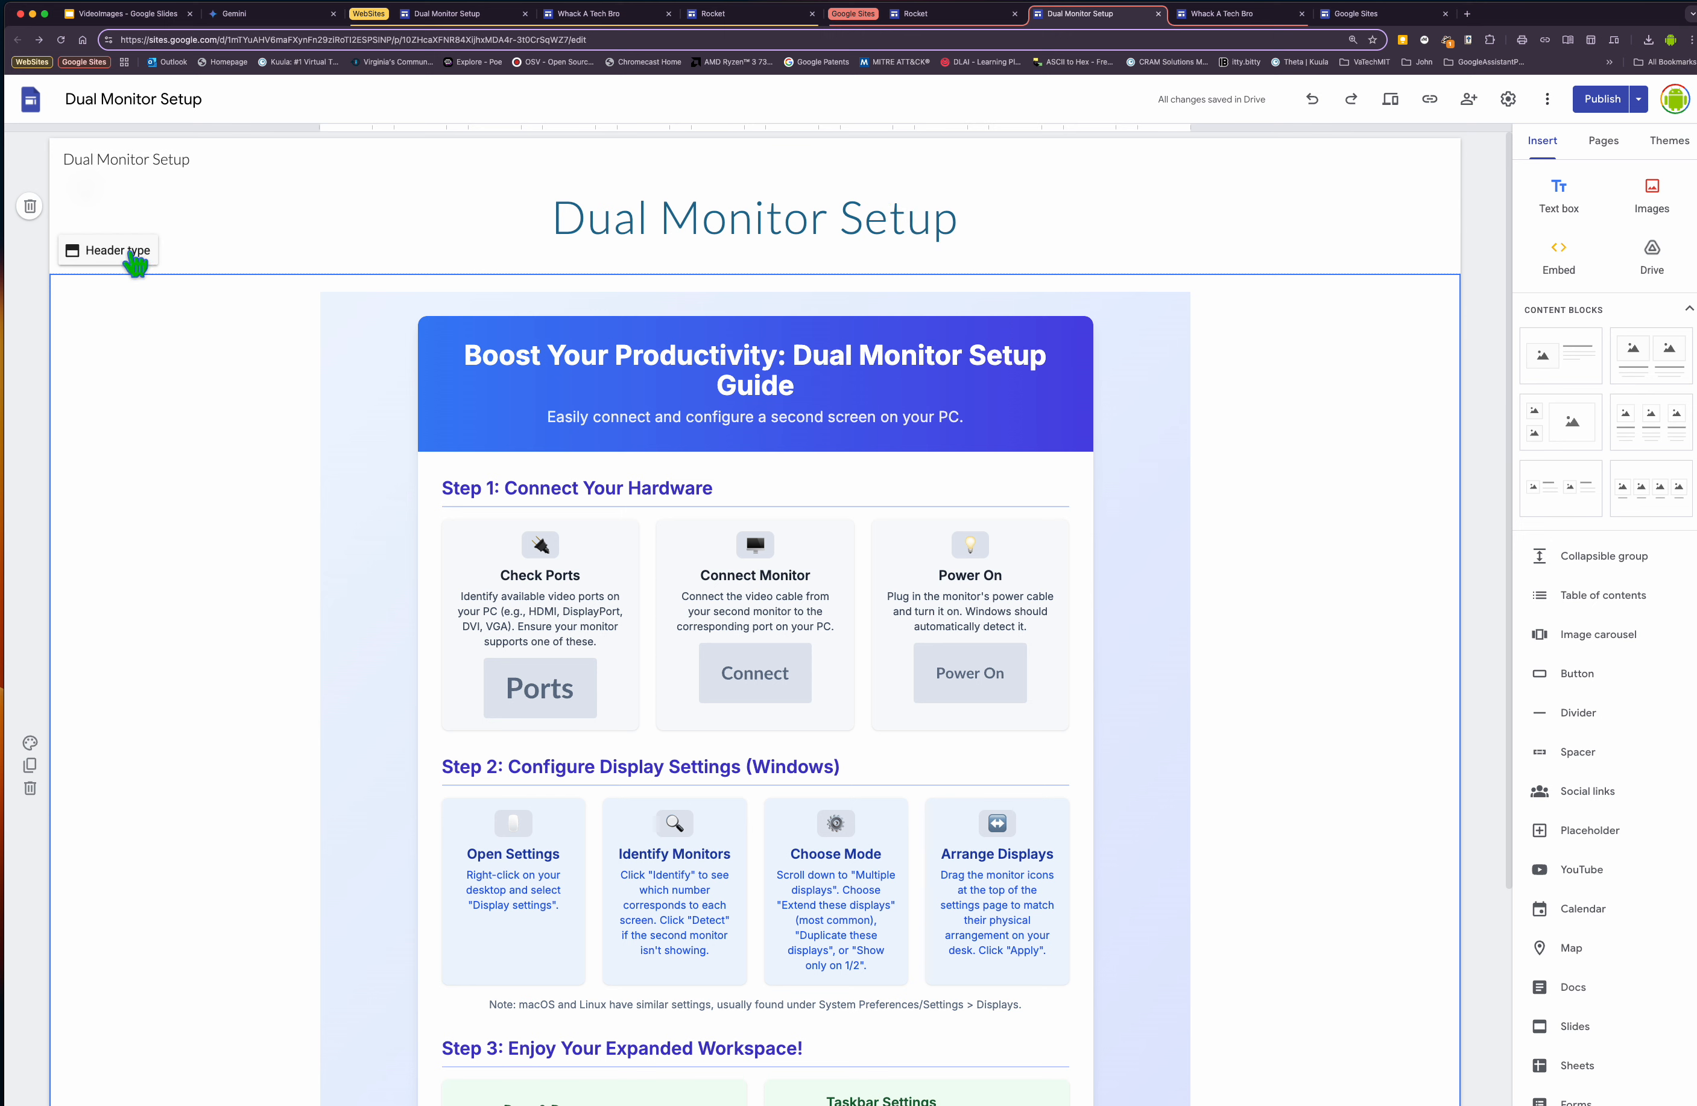
left_click(137, 259)
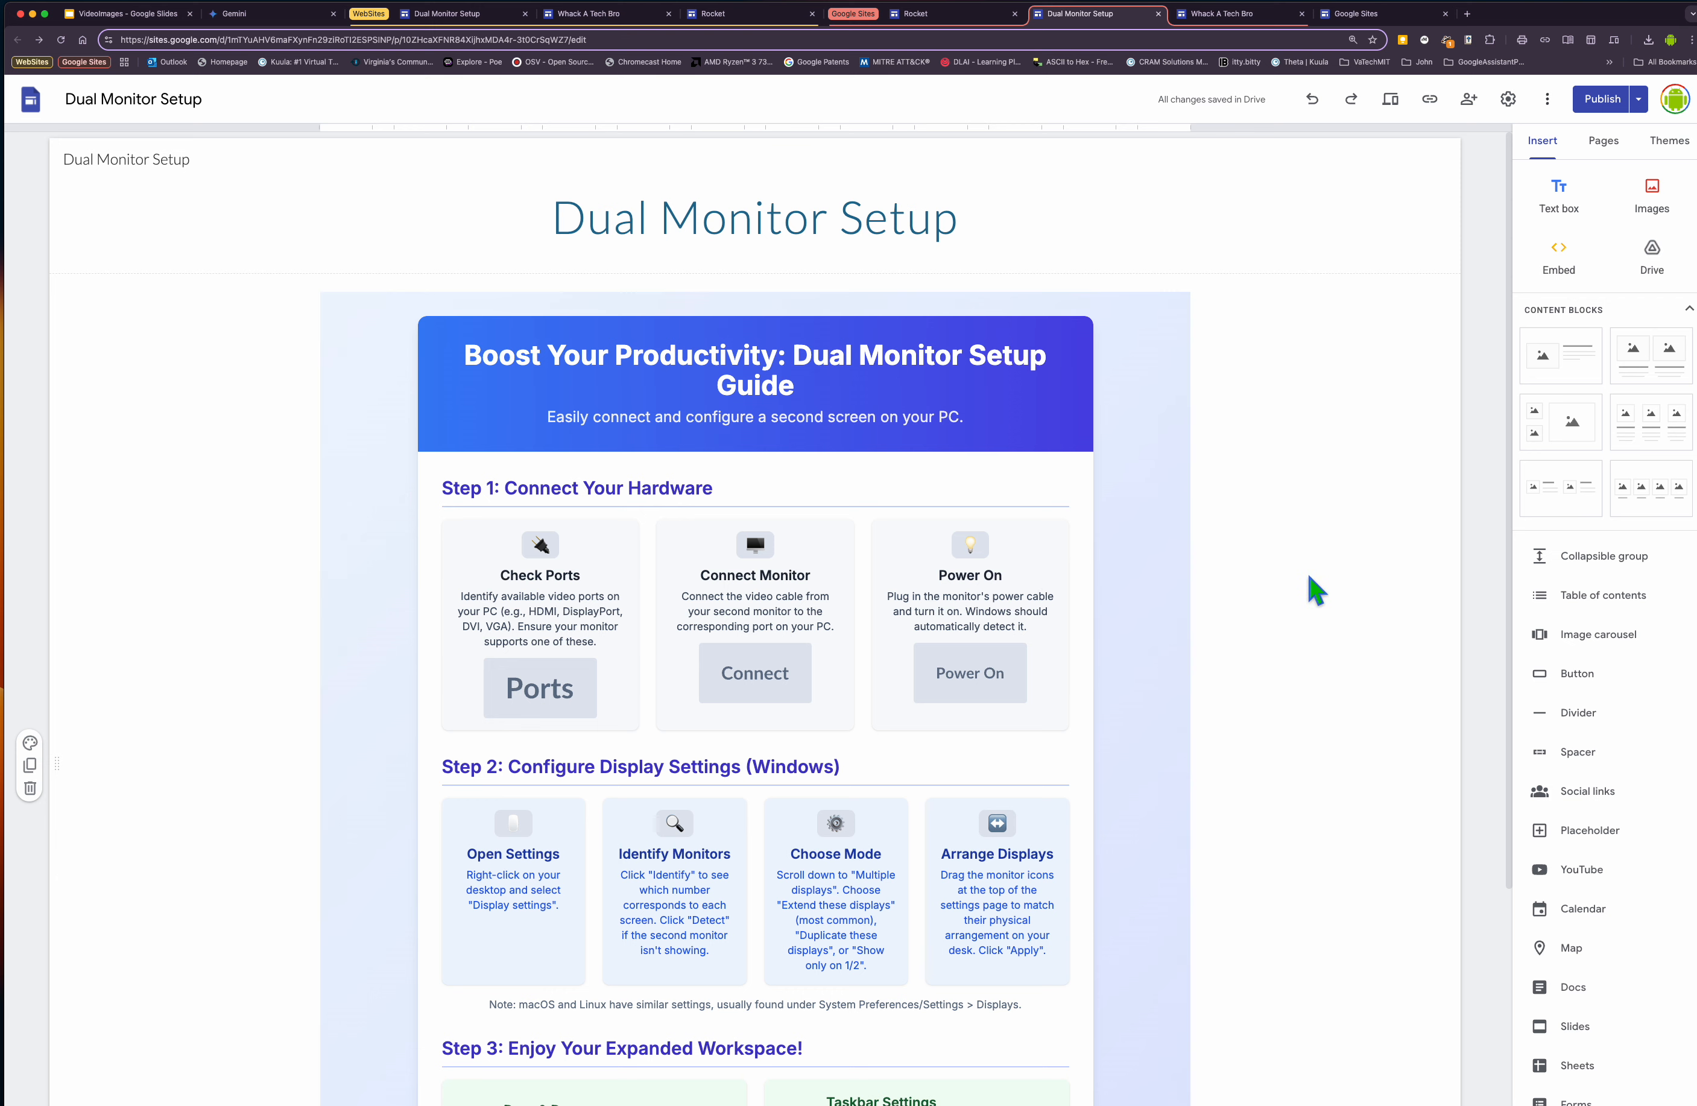
scroll(1262, 697, "down", 5)
left_click(1153, 673)
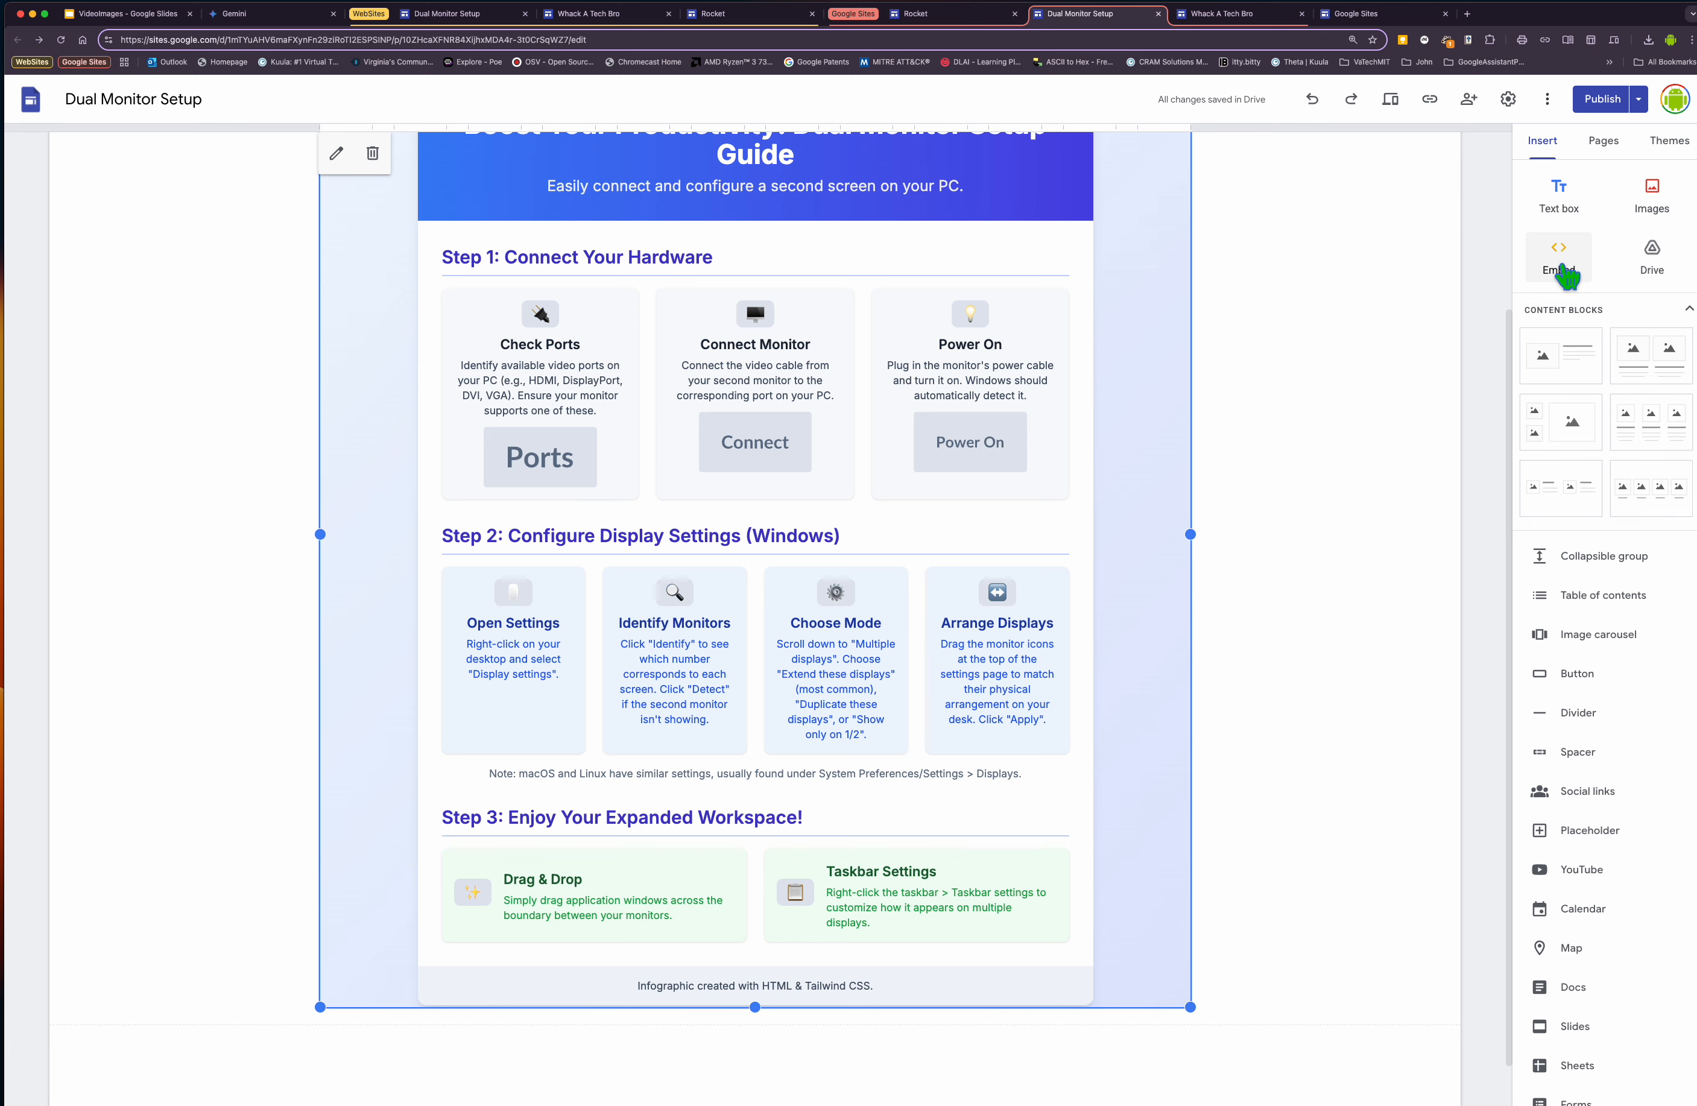
scroll(1338, 524, "up", 5)
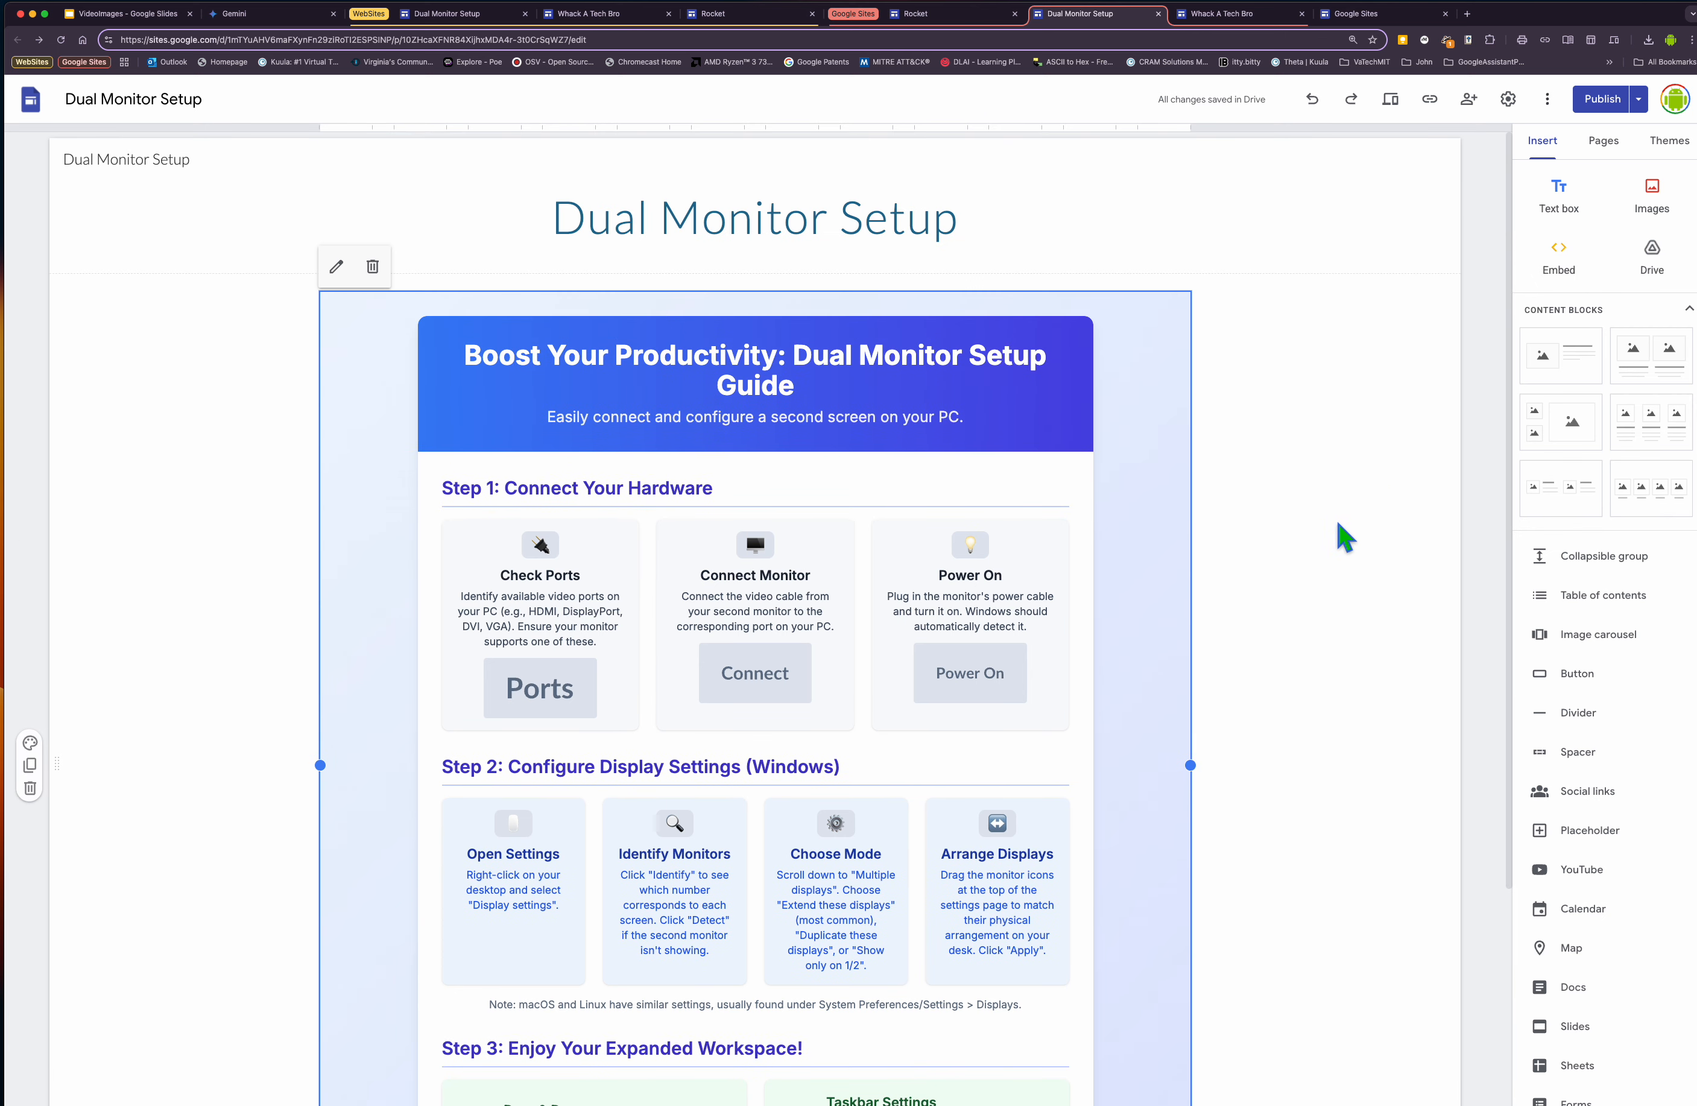
scroll(1338, 523, "down", 3)
Create a new blank site in Google Sites.
left_click(1356, 18)
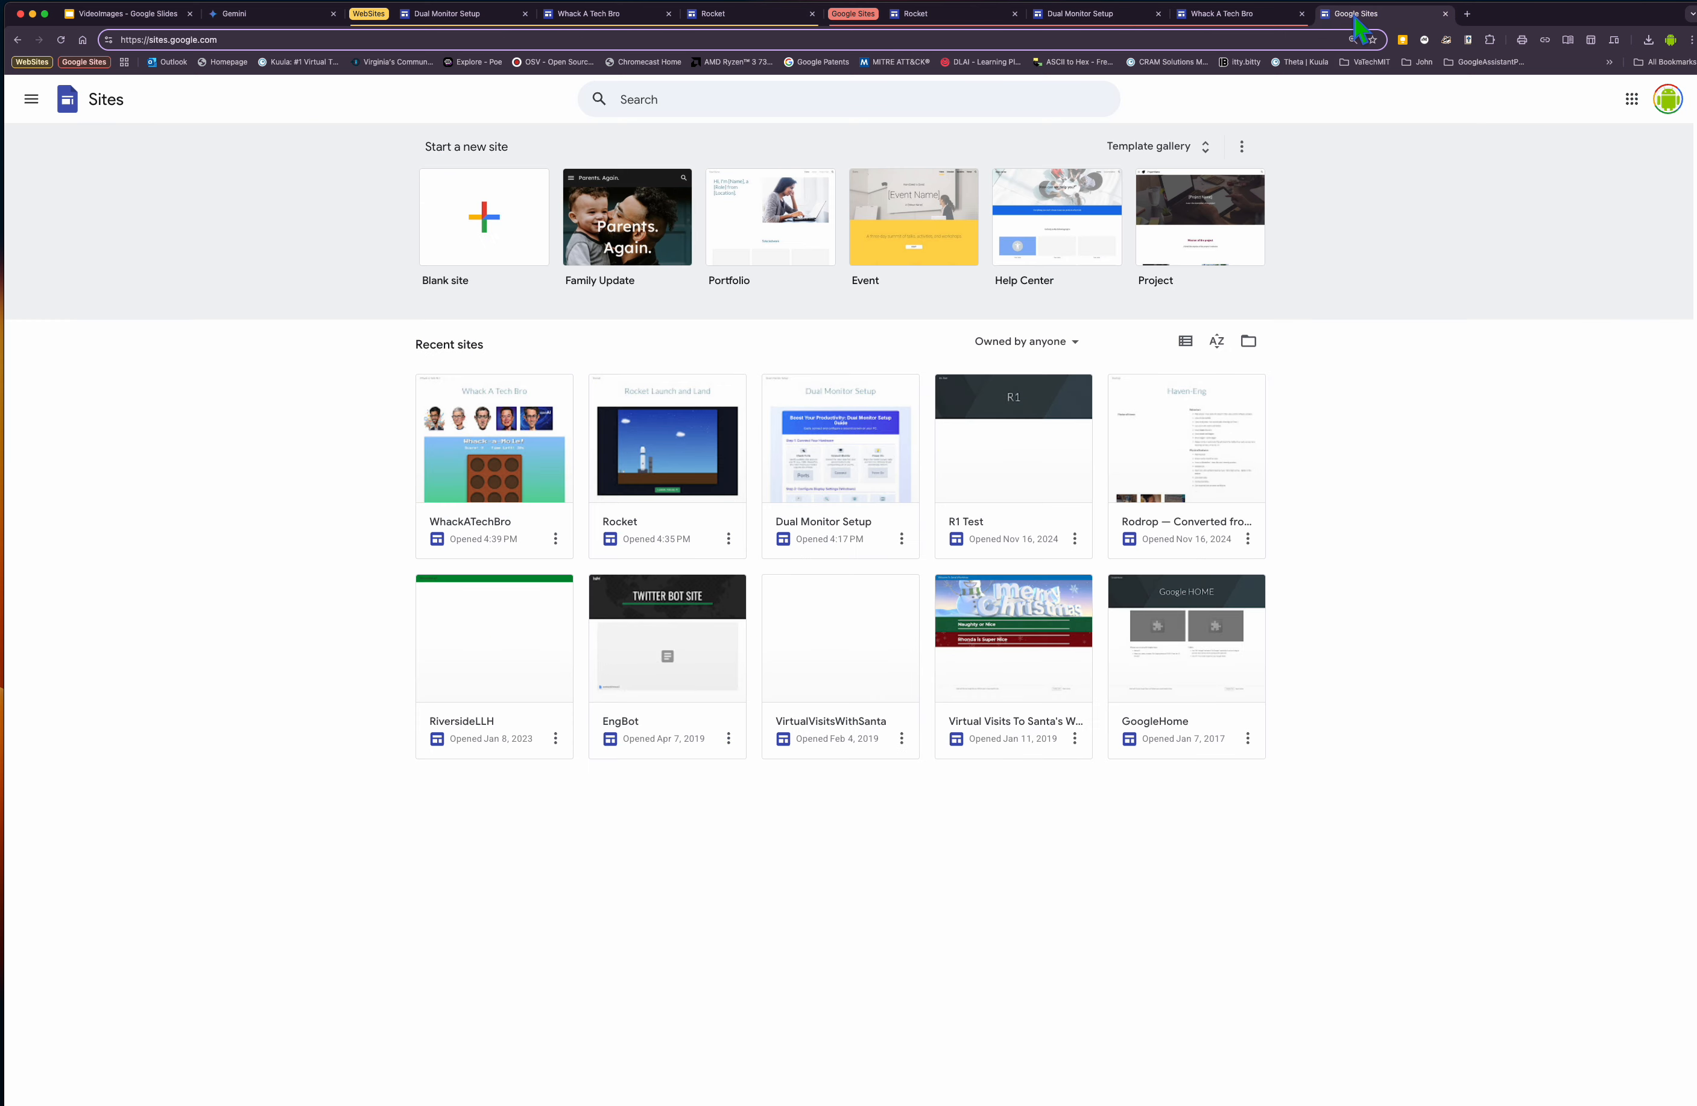
left_click(472, 241)
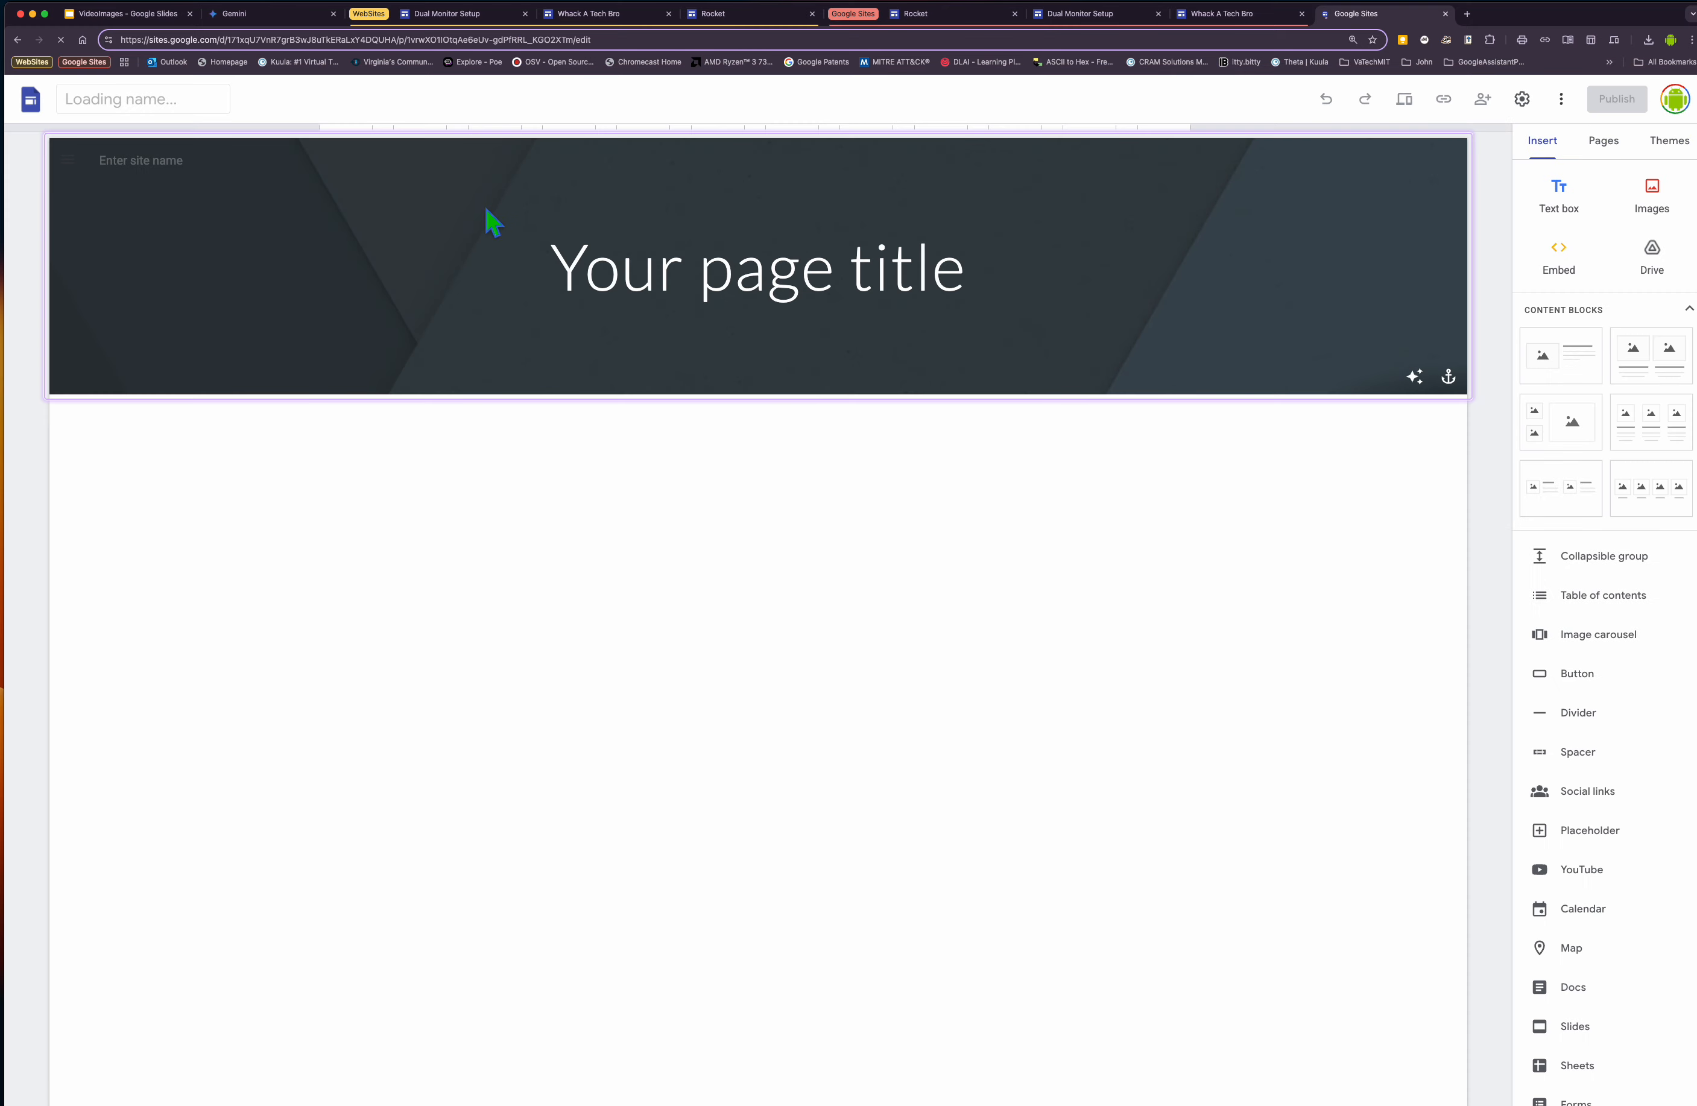
Copy the Happy Emojis Web Page code from Canvas and return to the untitled site.
left_click(271, 15)
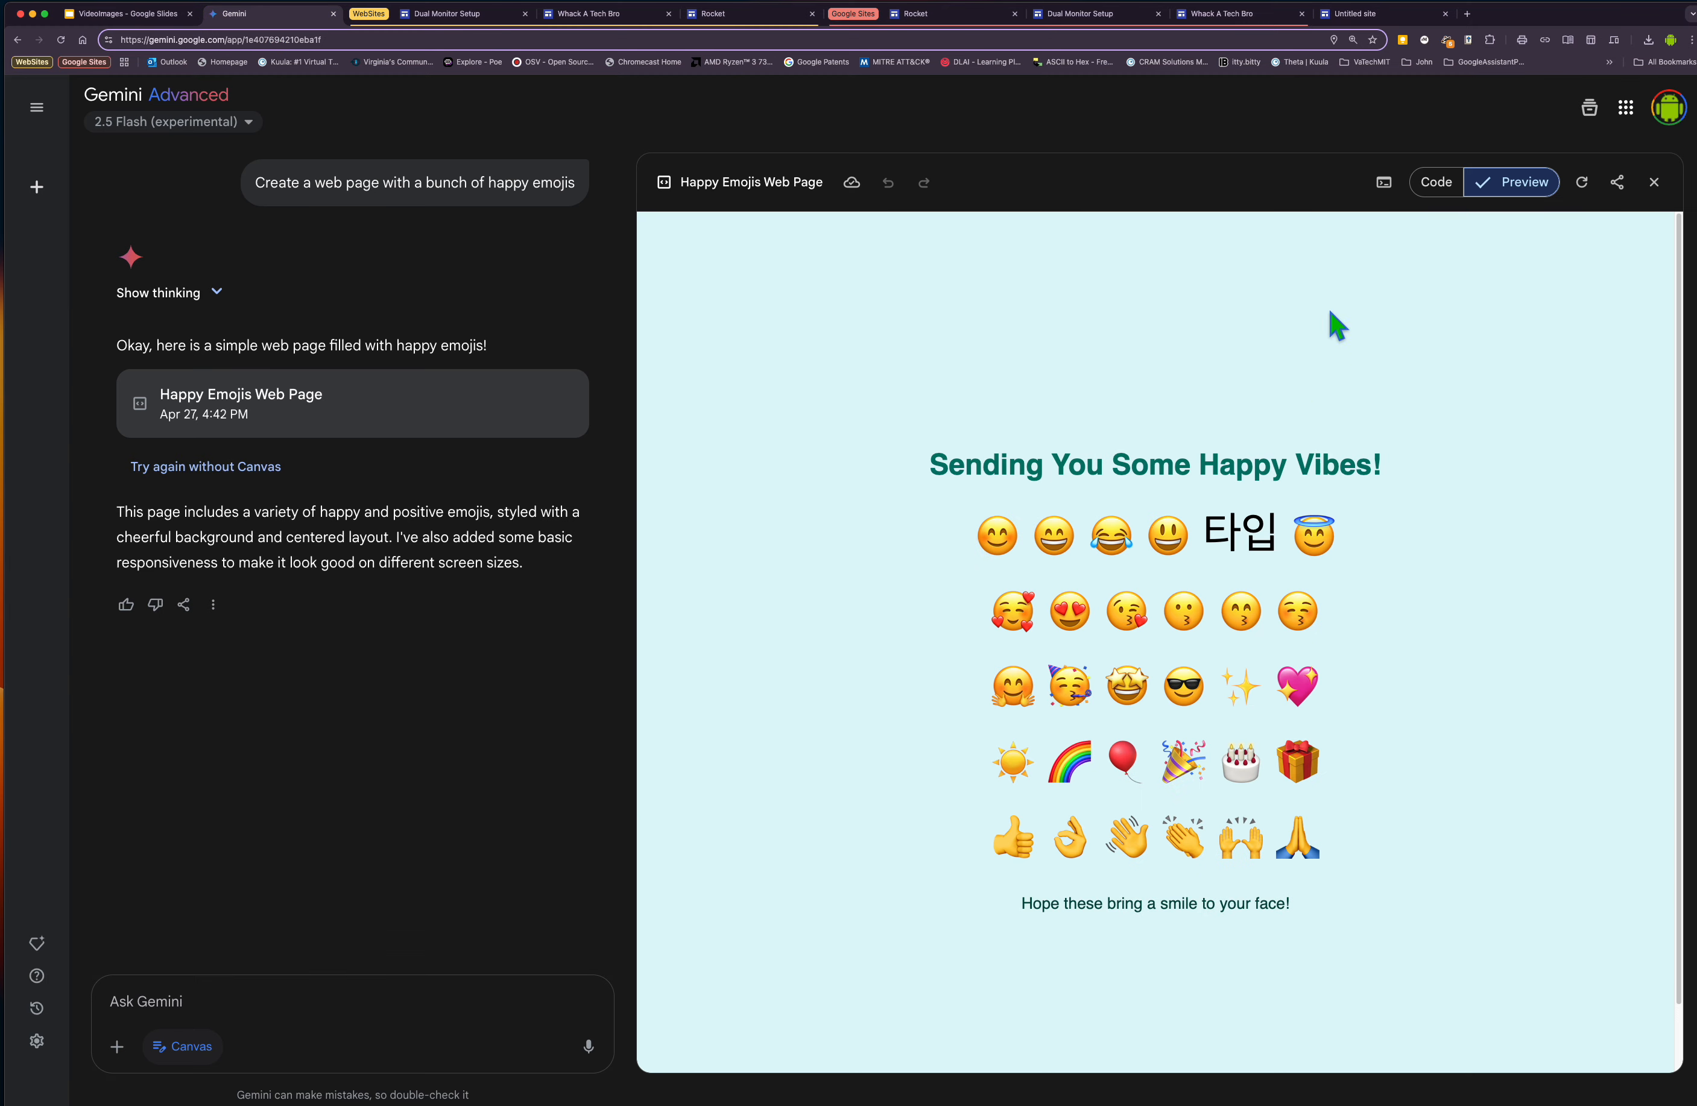
left_click(1431, 189)
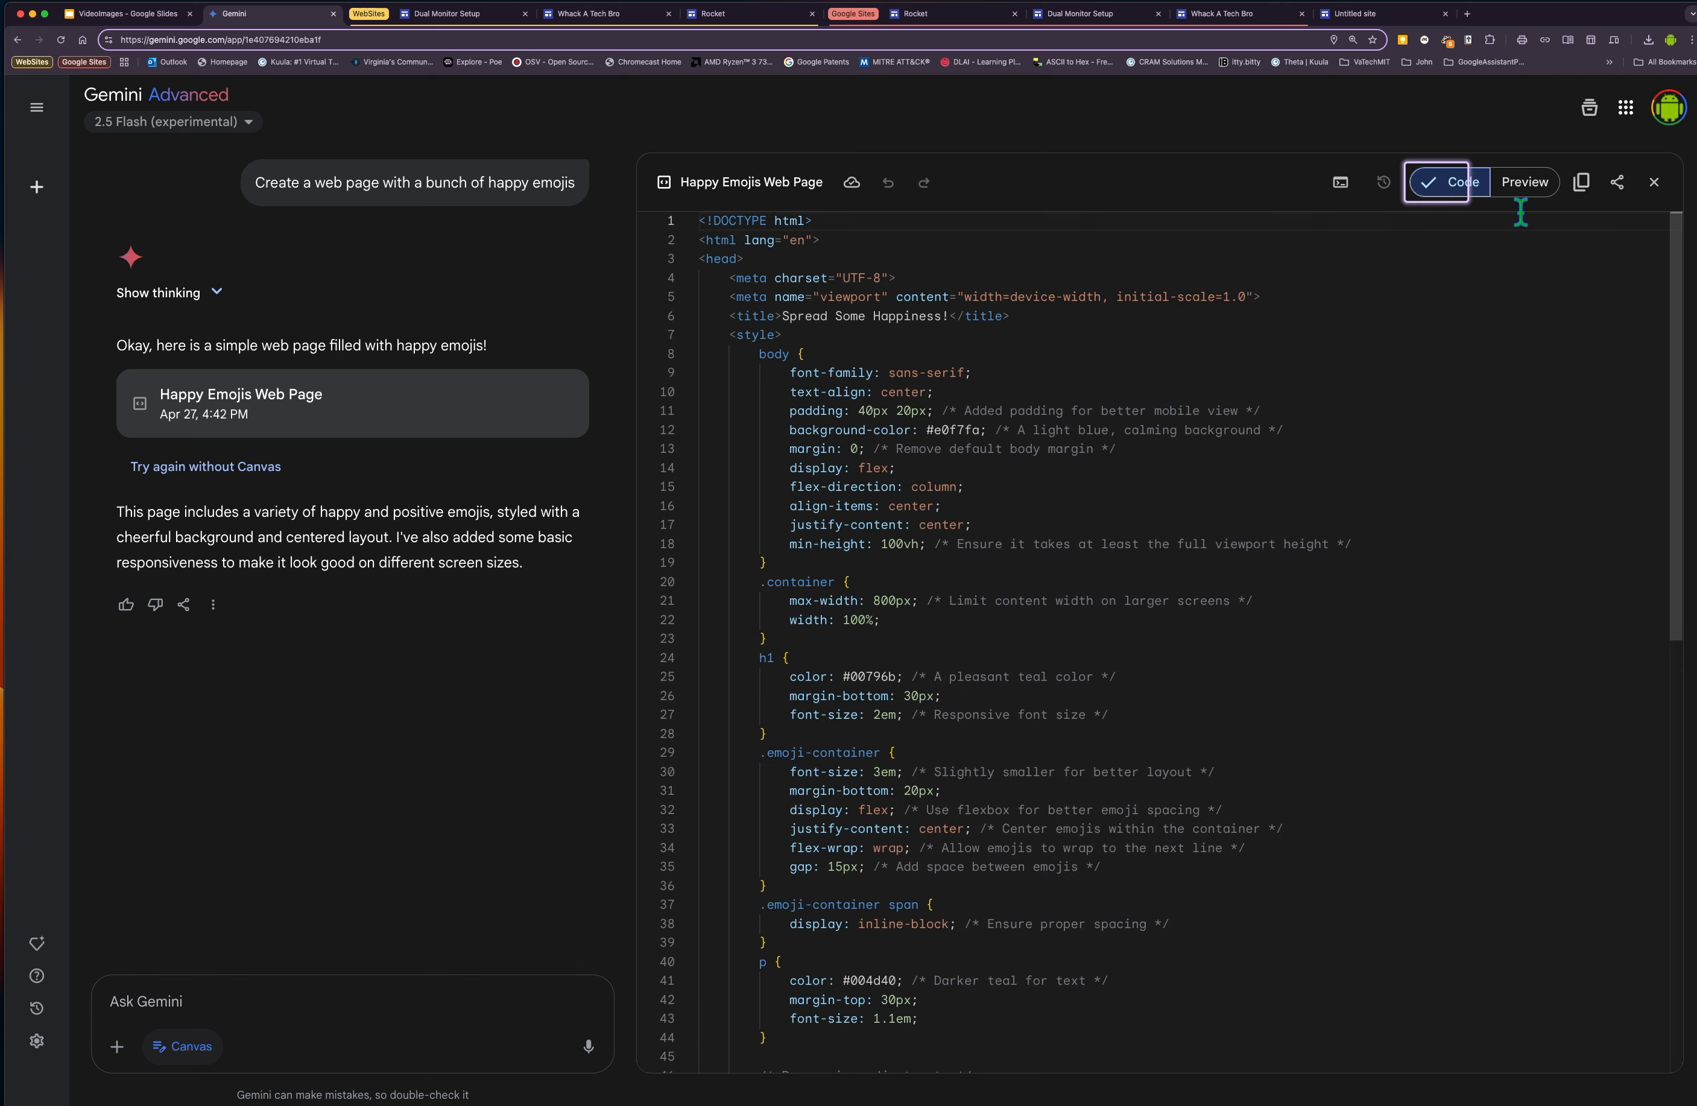
left_click(1584, 195)
left_click(1359, 16)
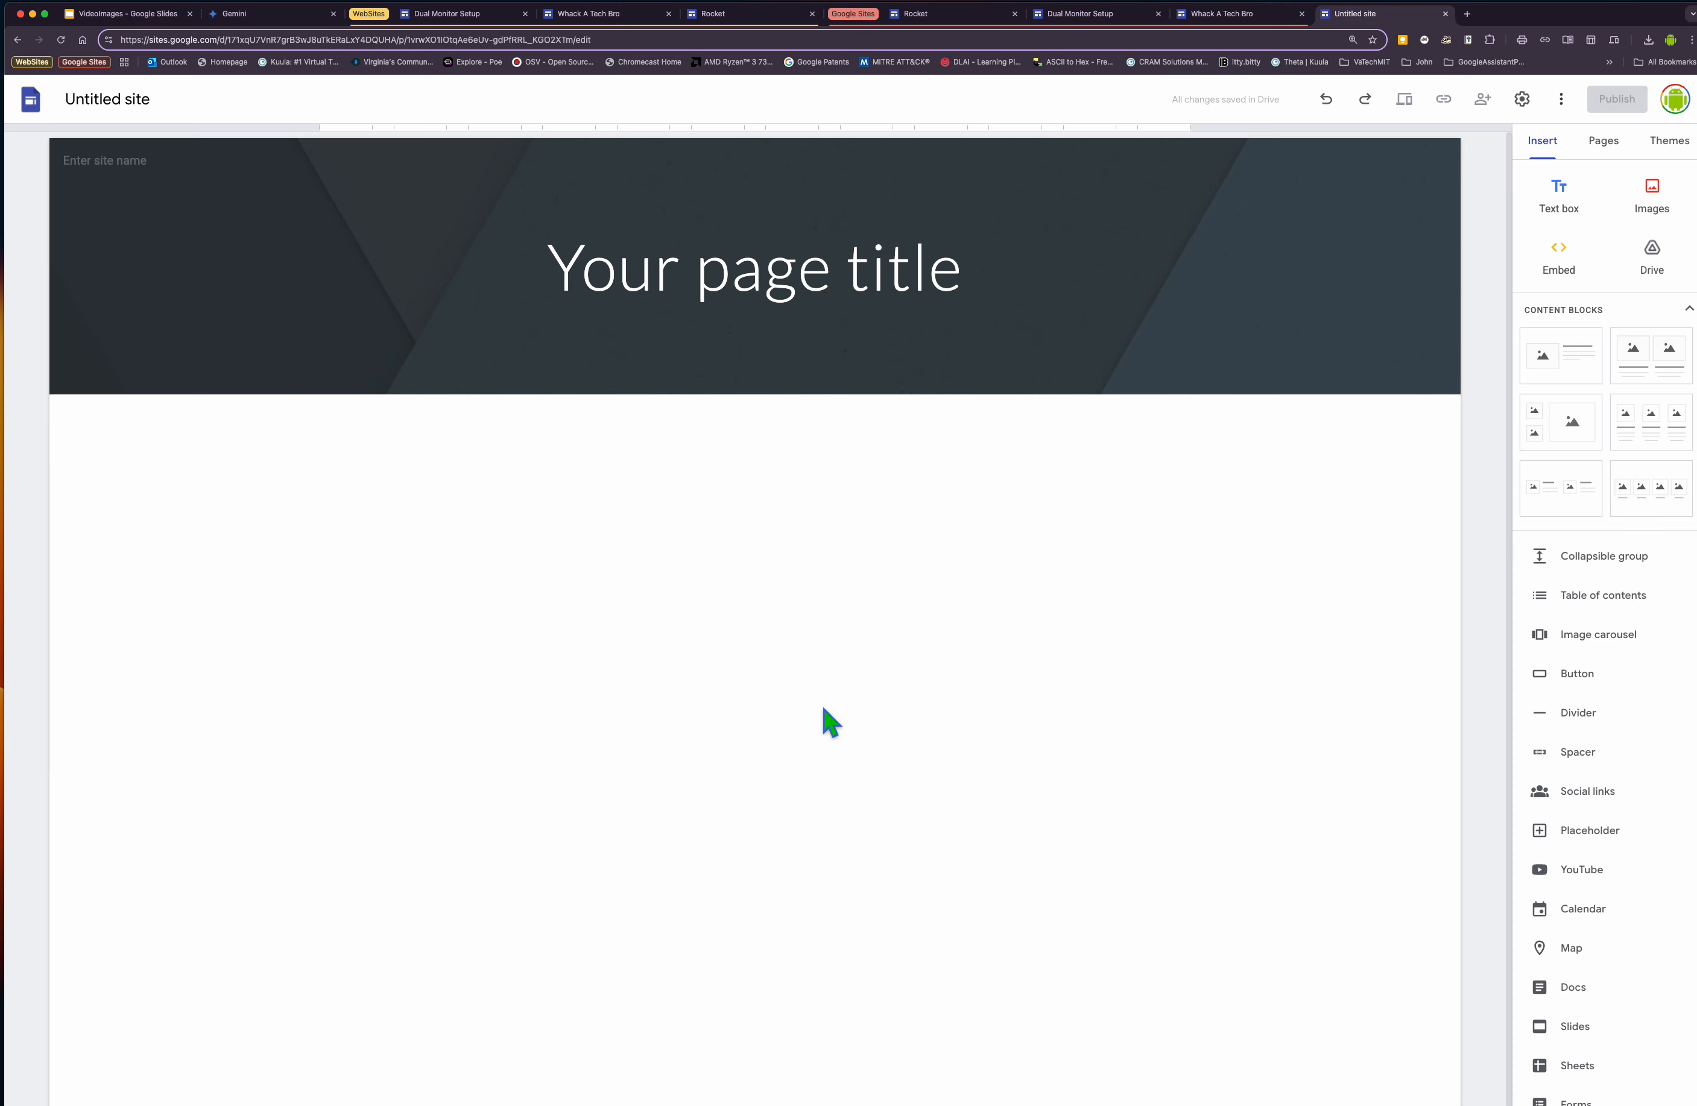
Embed the copied Happy Emojis code on the page and enlarge the embed box to about 525 px wide.
left_click(1557, 263)
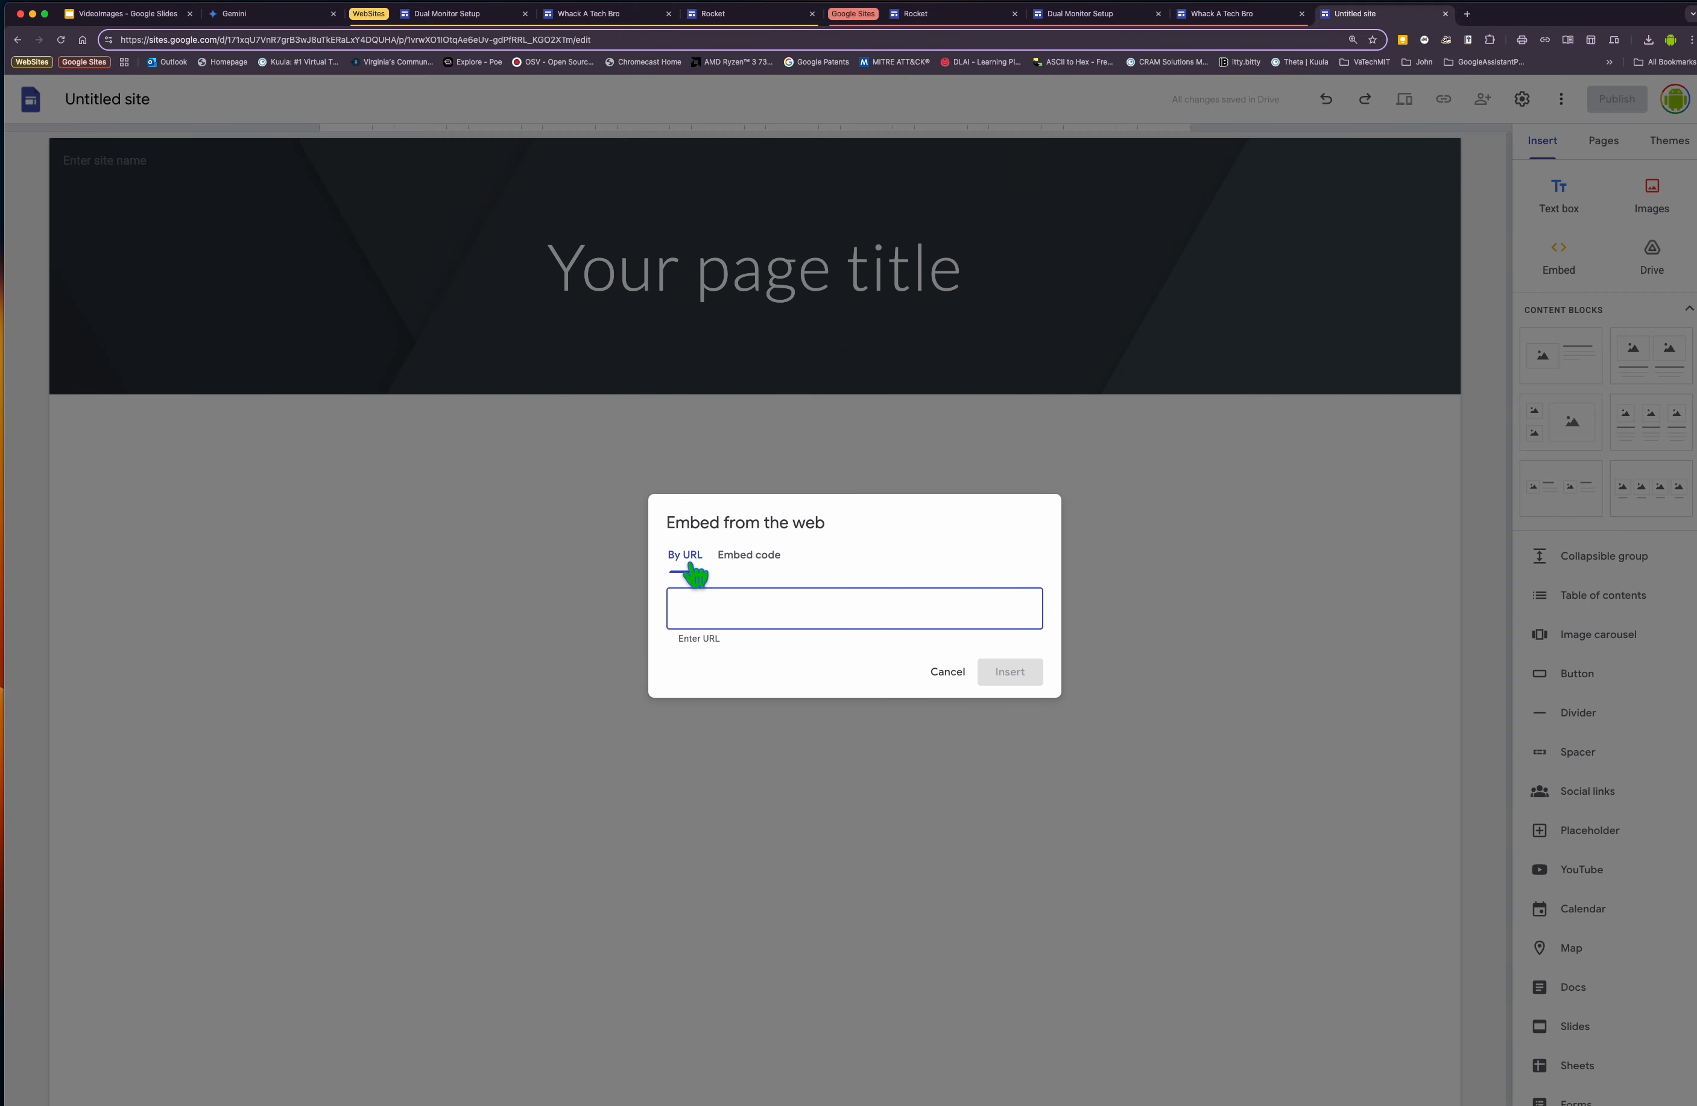
left_click(751, 568)
right_click(716, 594)
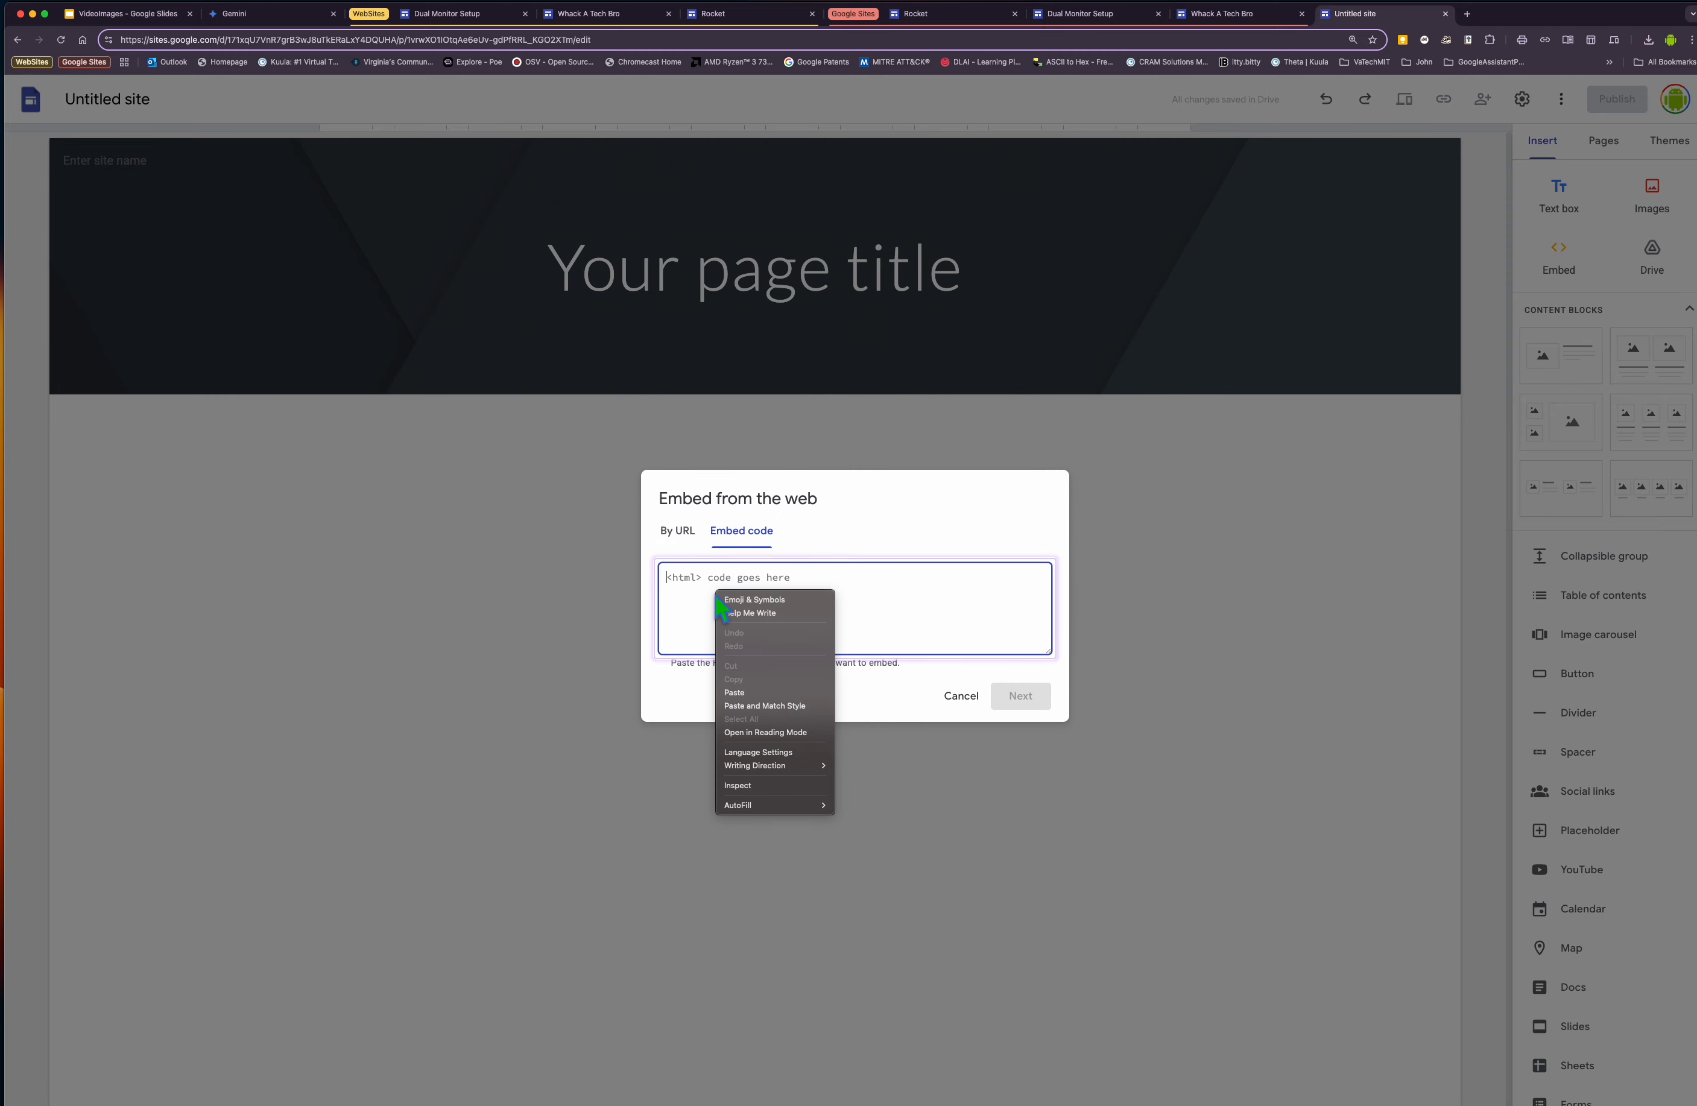
left_click(755, 707)
left_click(1025, 696)
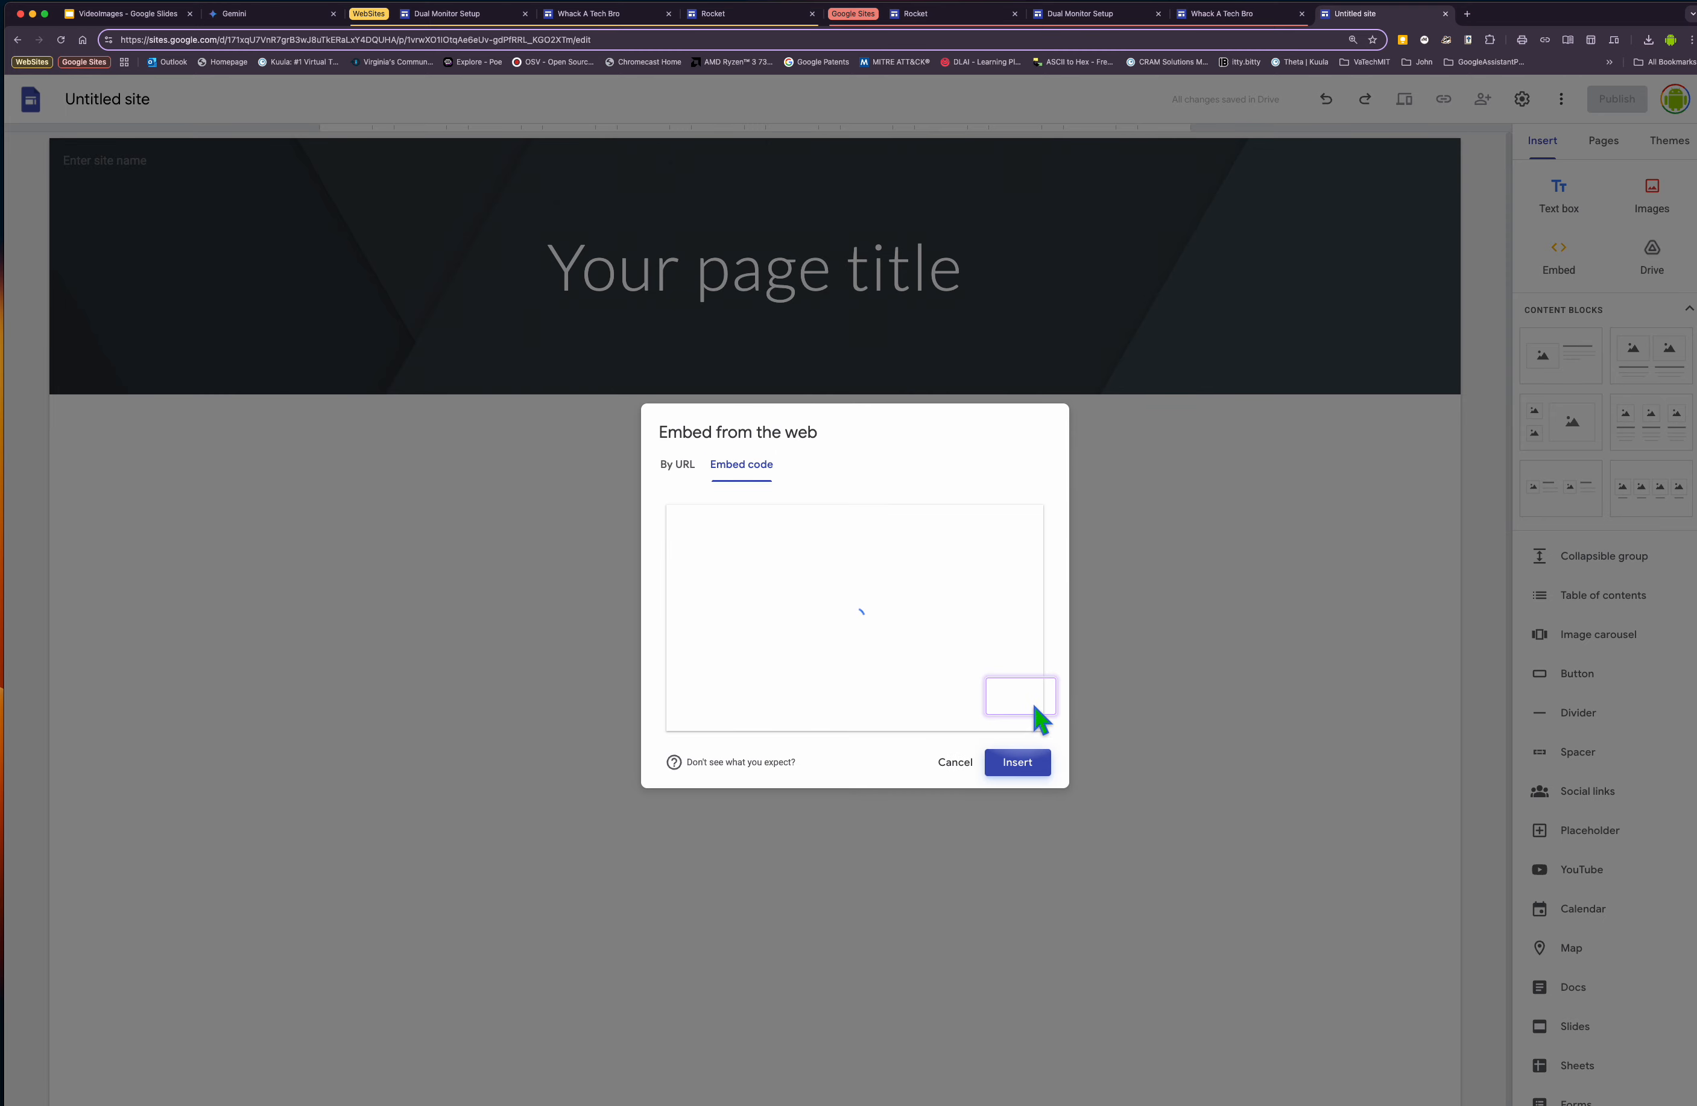
left_click(1017, 763)
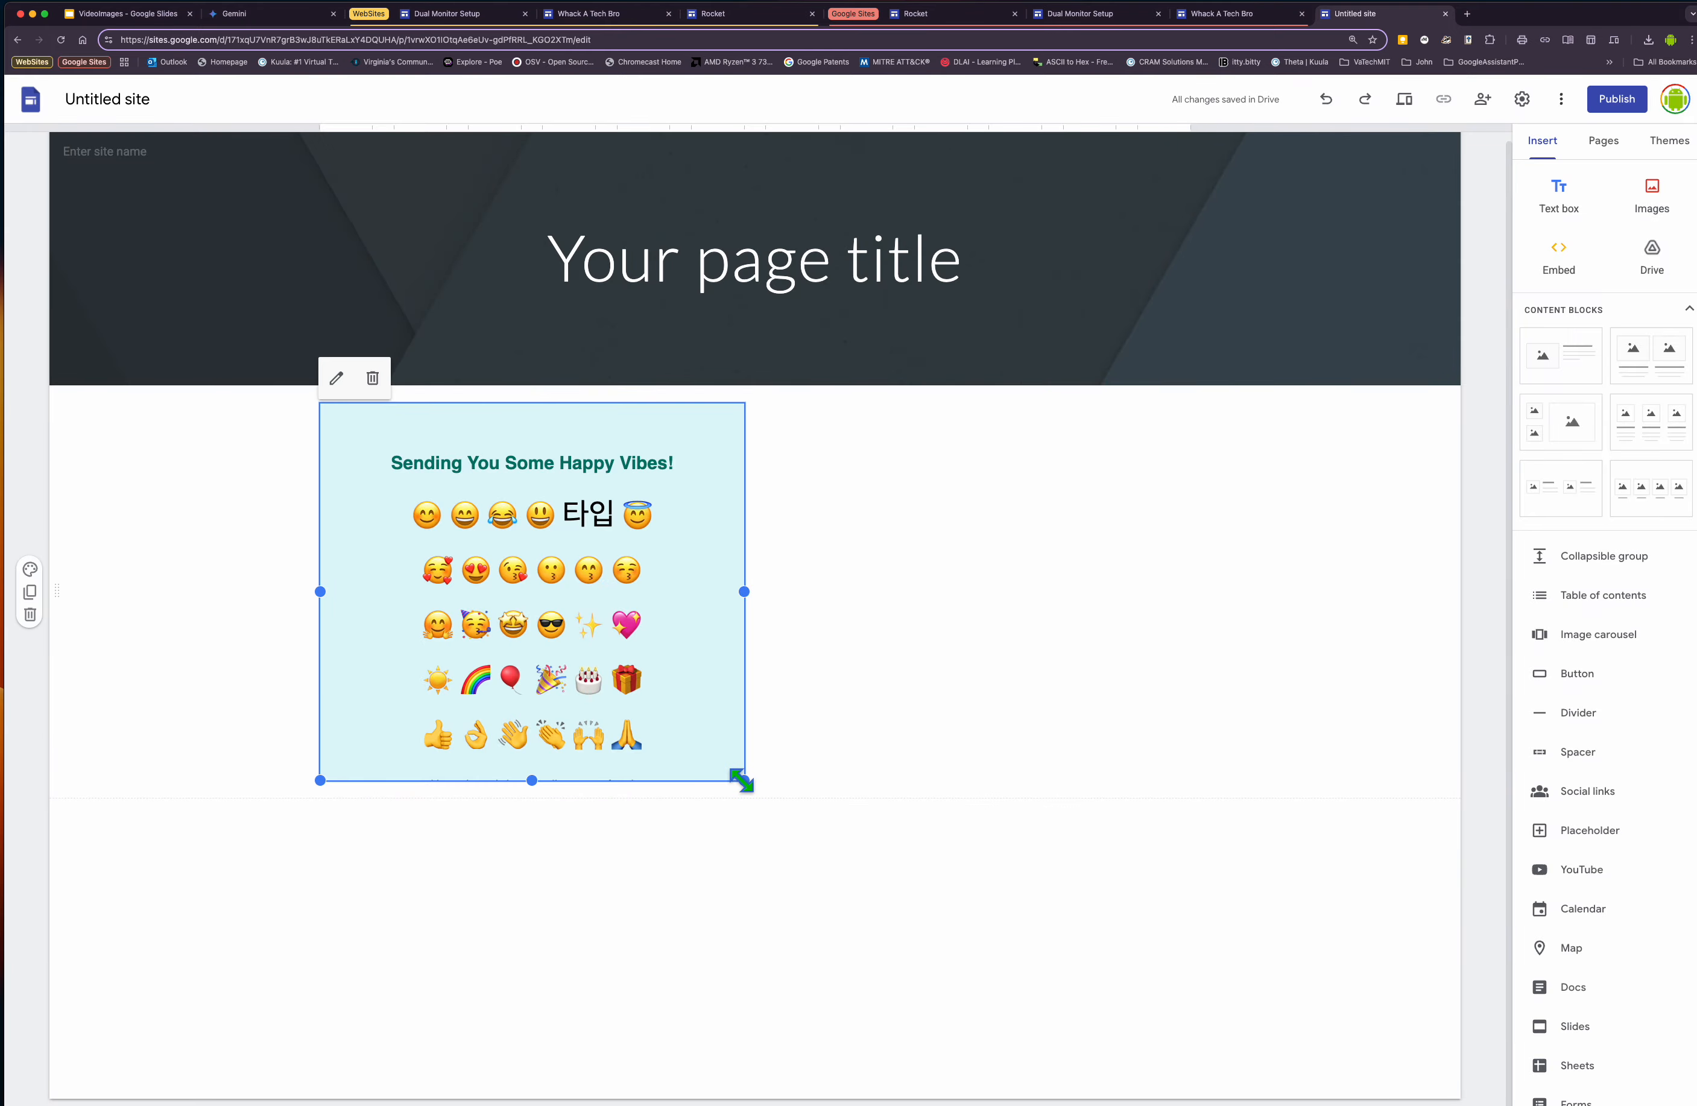
left_click_drag(744, 780, 1285, 1105)
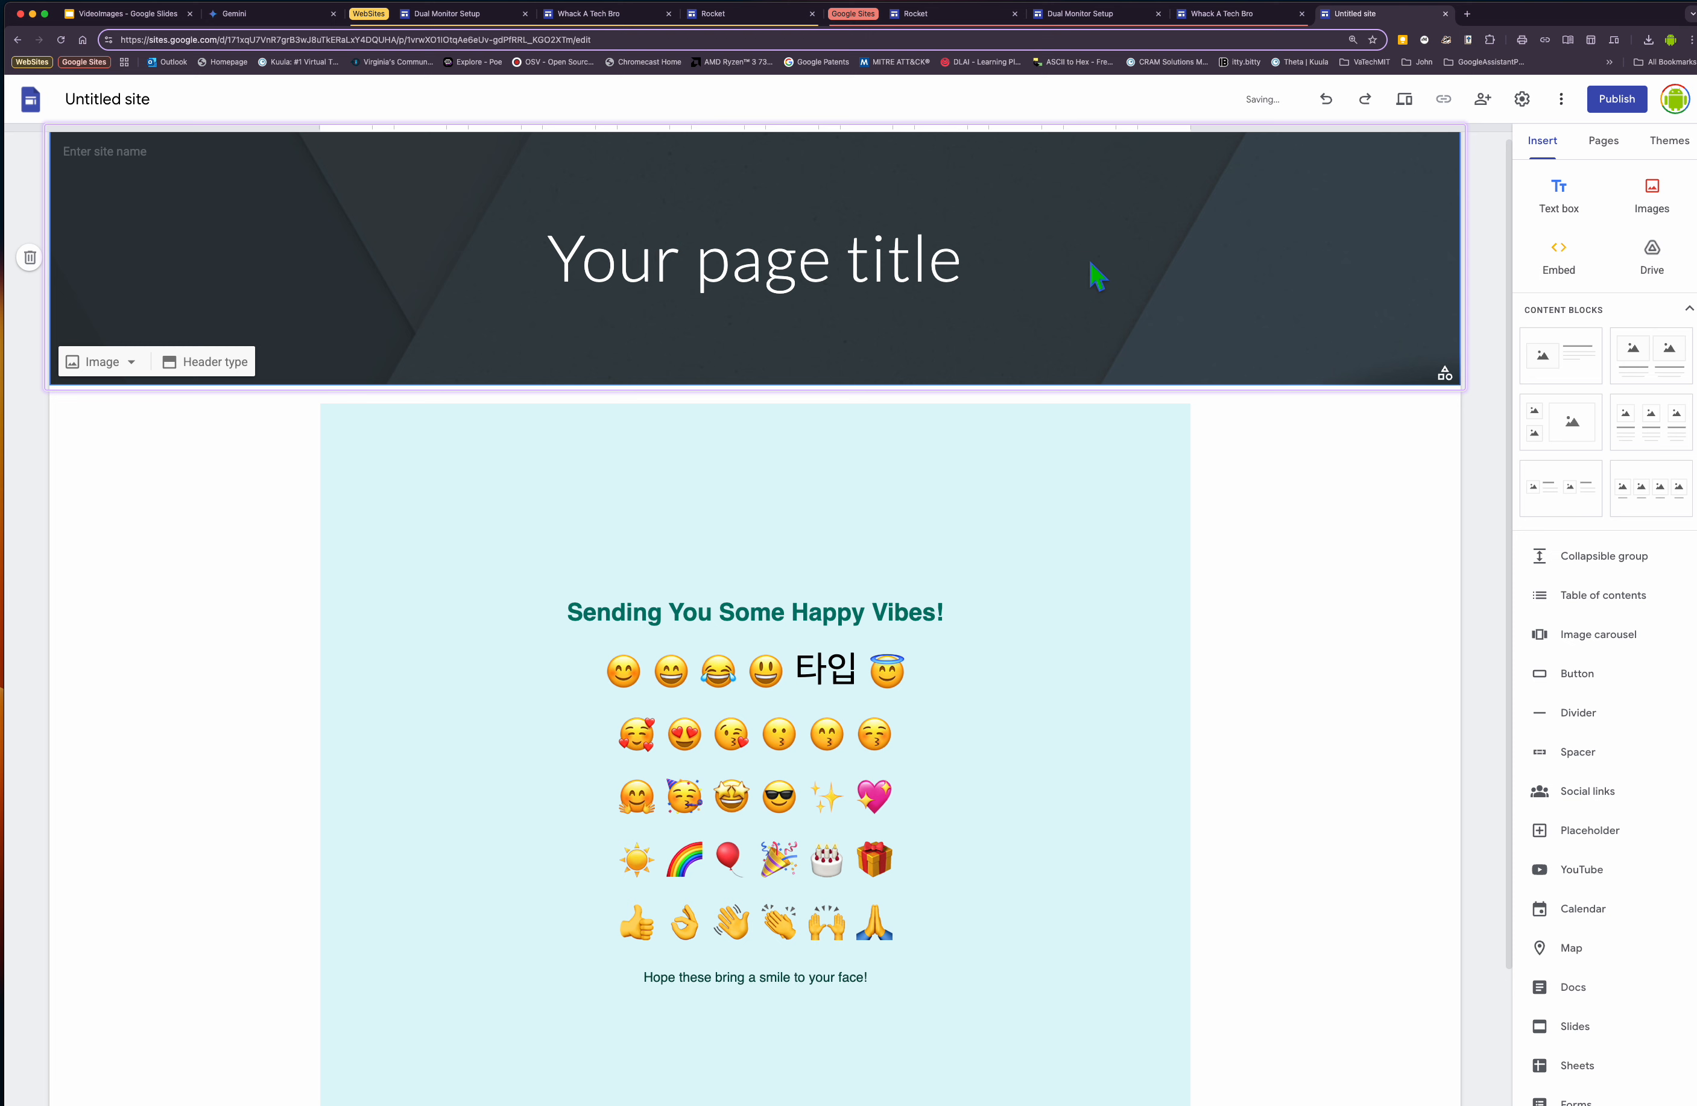
Switch the page header to the Title only type, then delete the header entirely.
left_click(1432, 380)
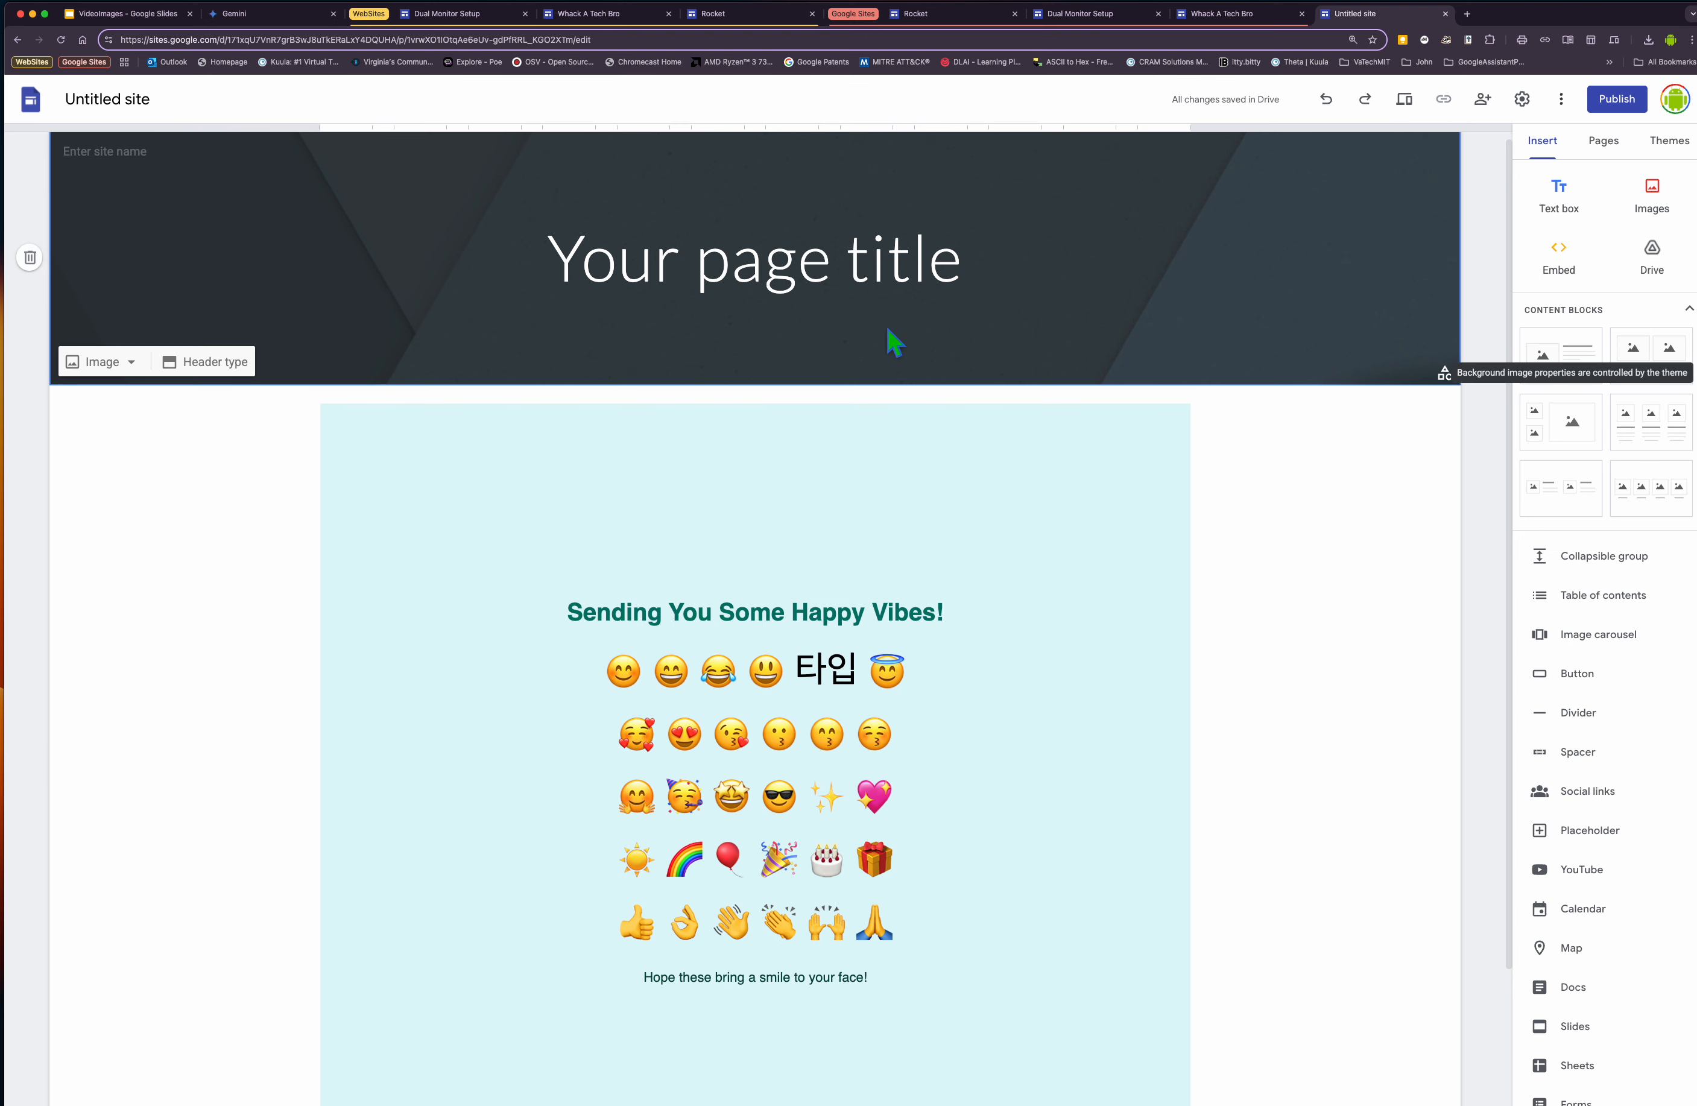
left_click(215, 362)
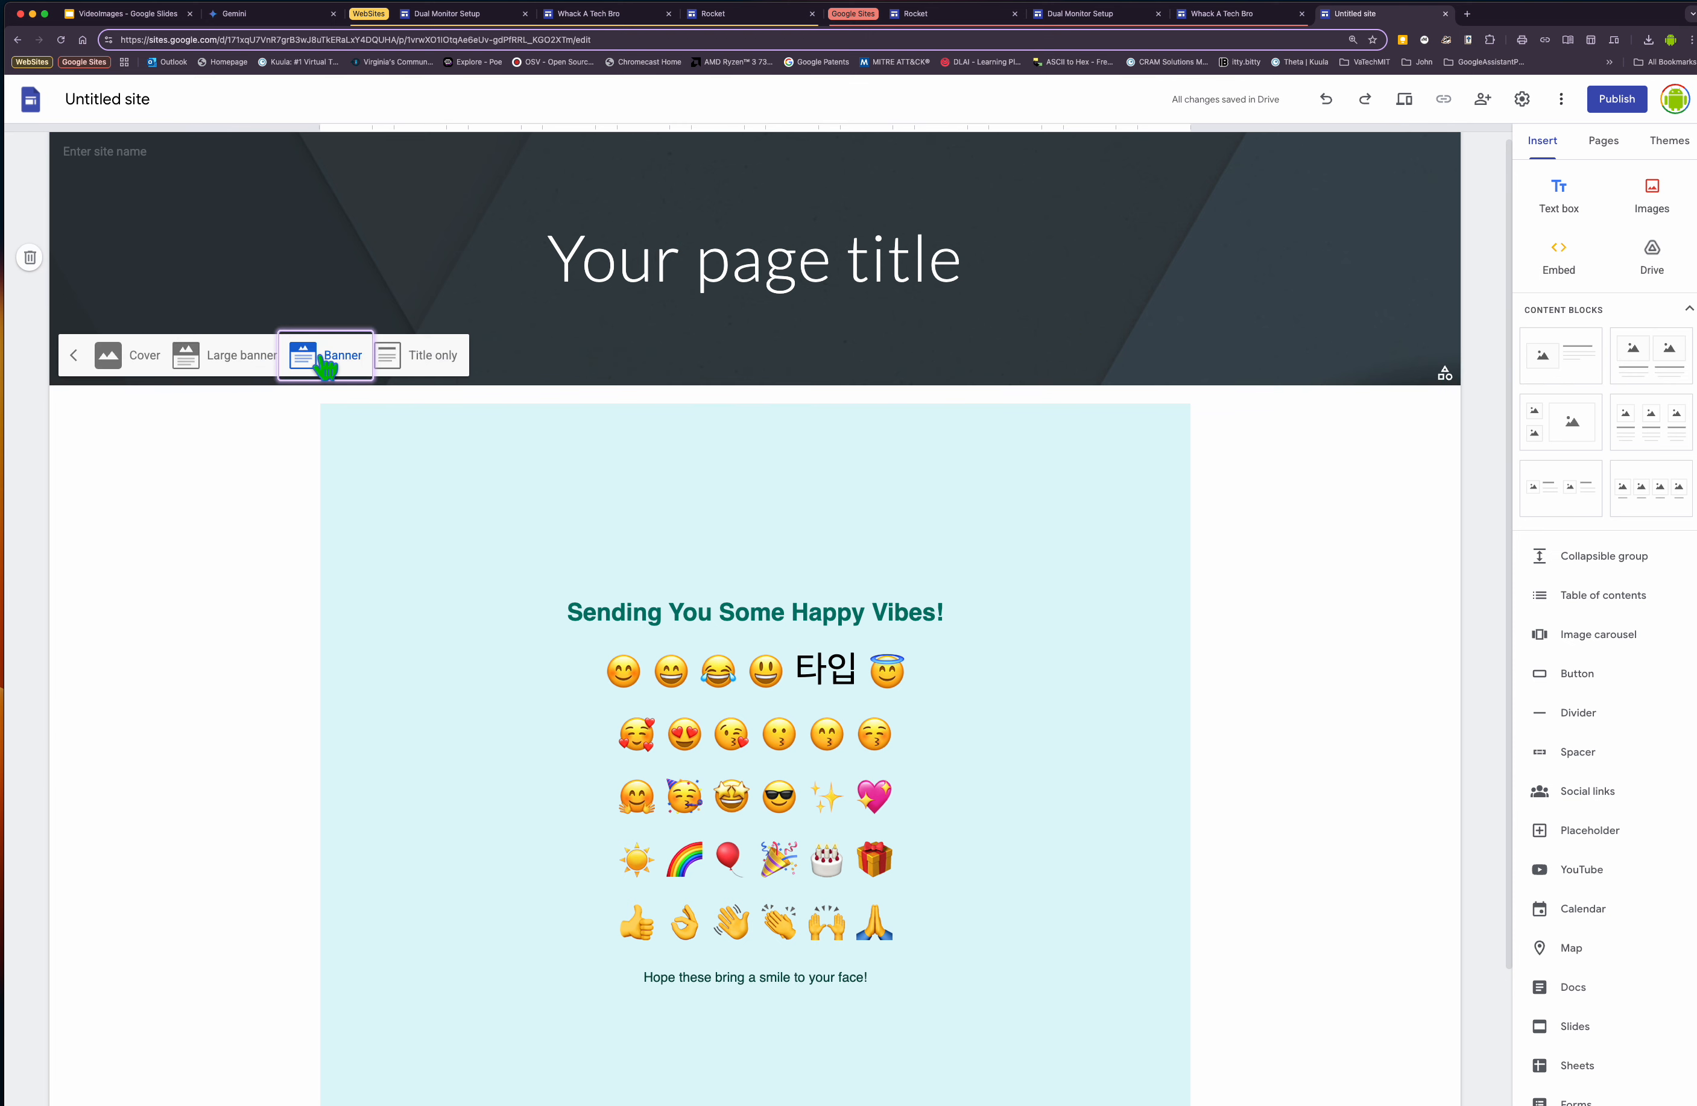
left_click(388, 355)
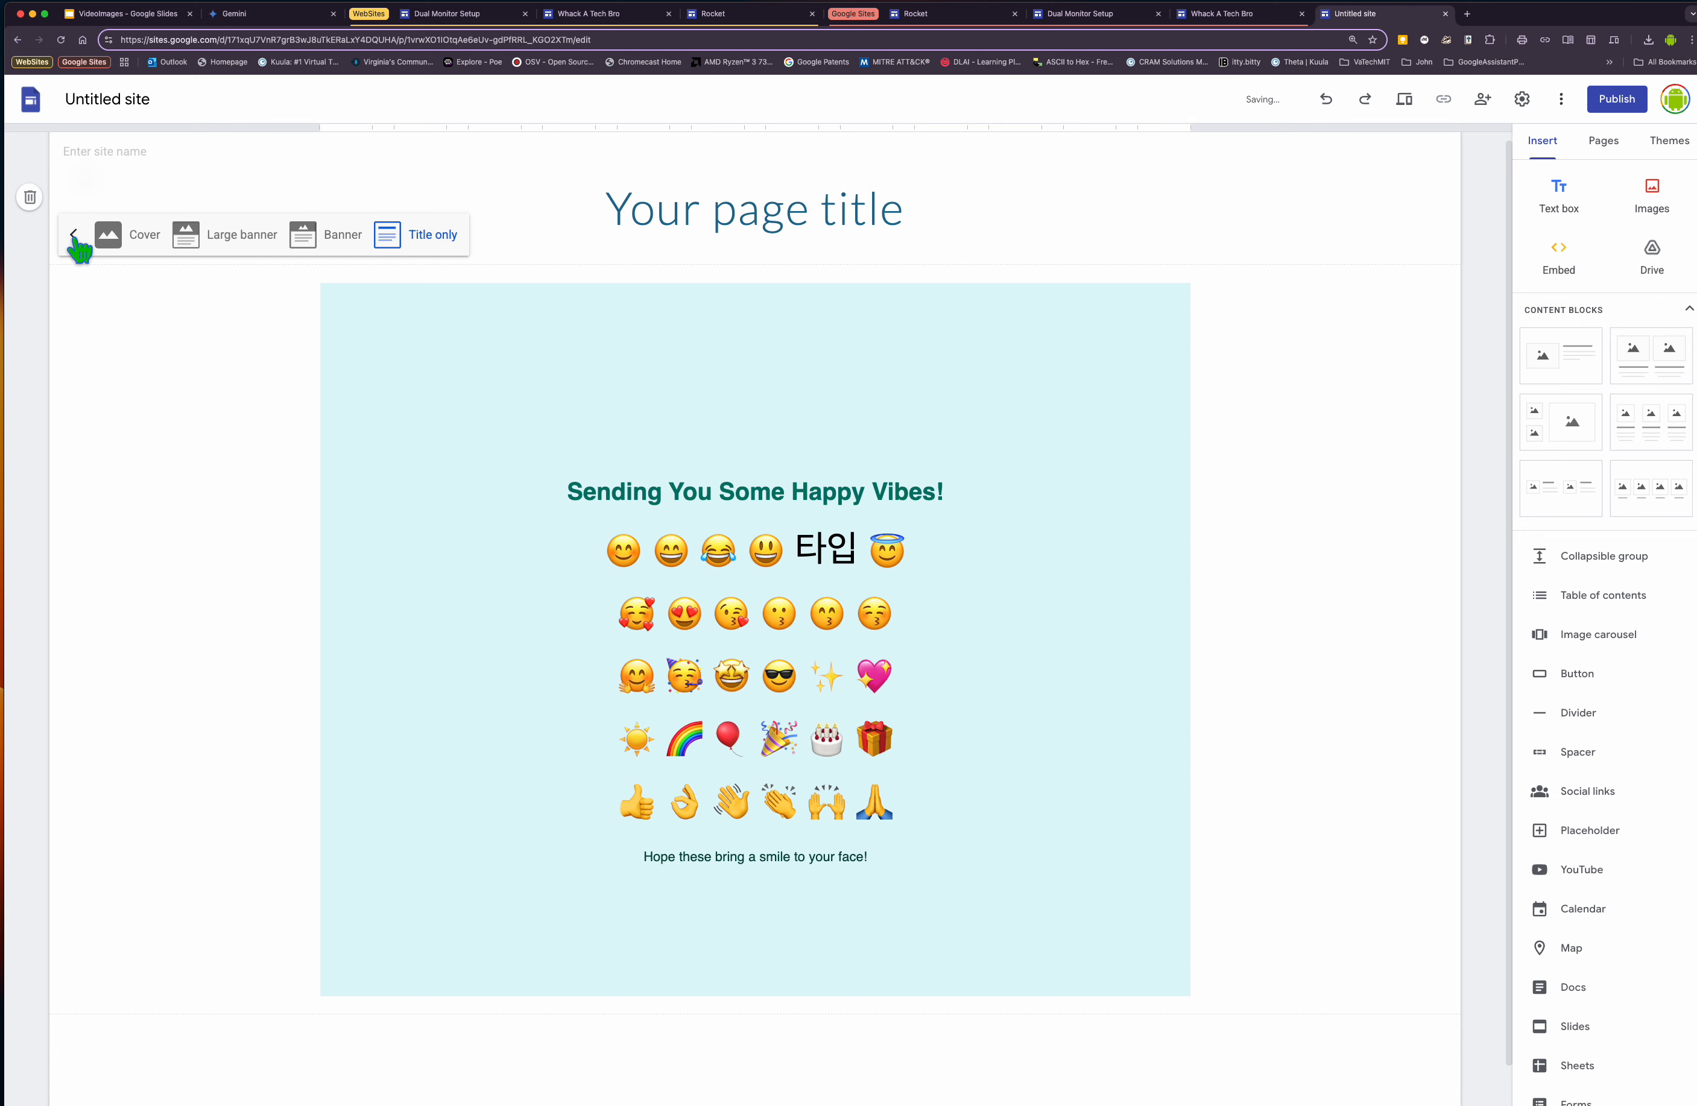
left_click(31, 197)
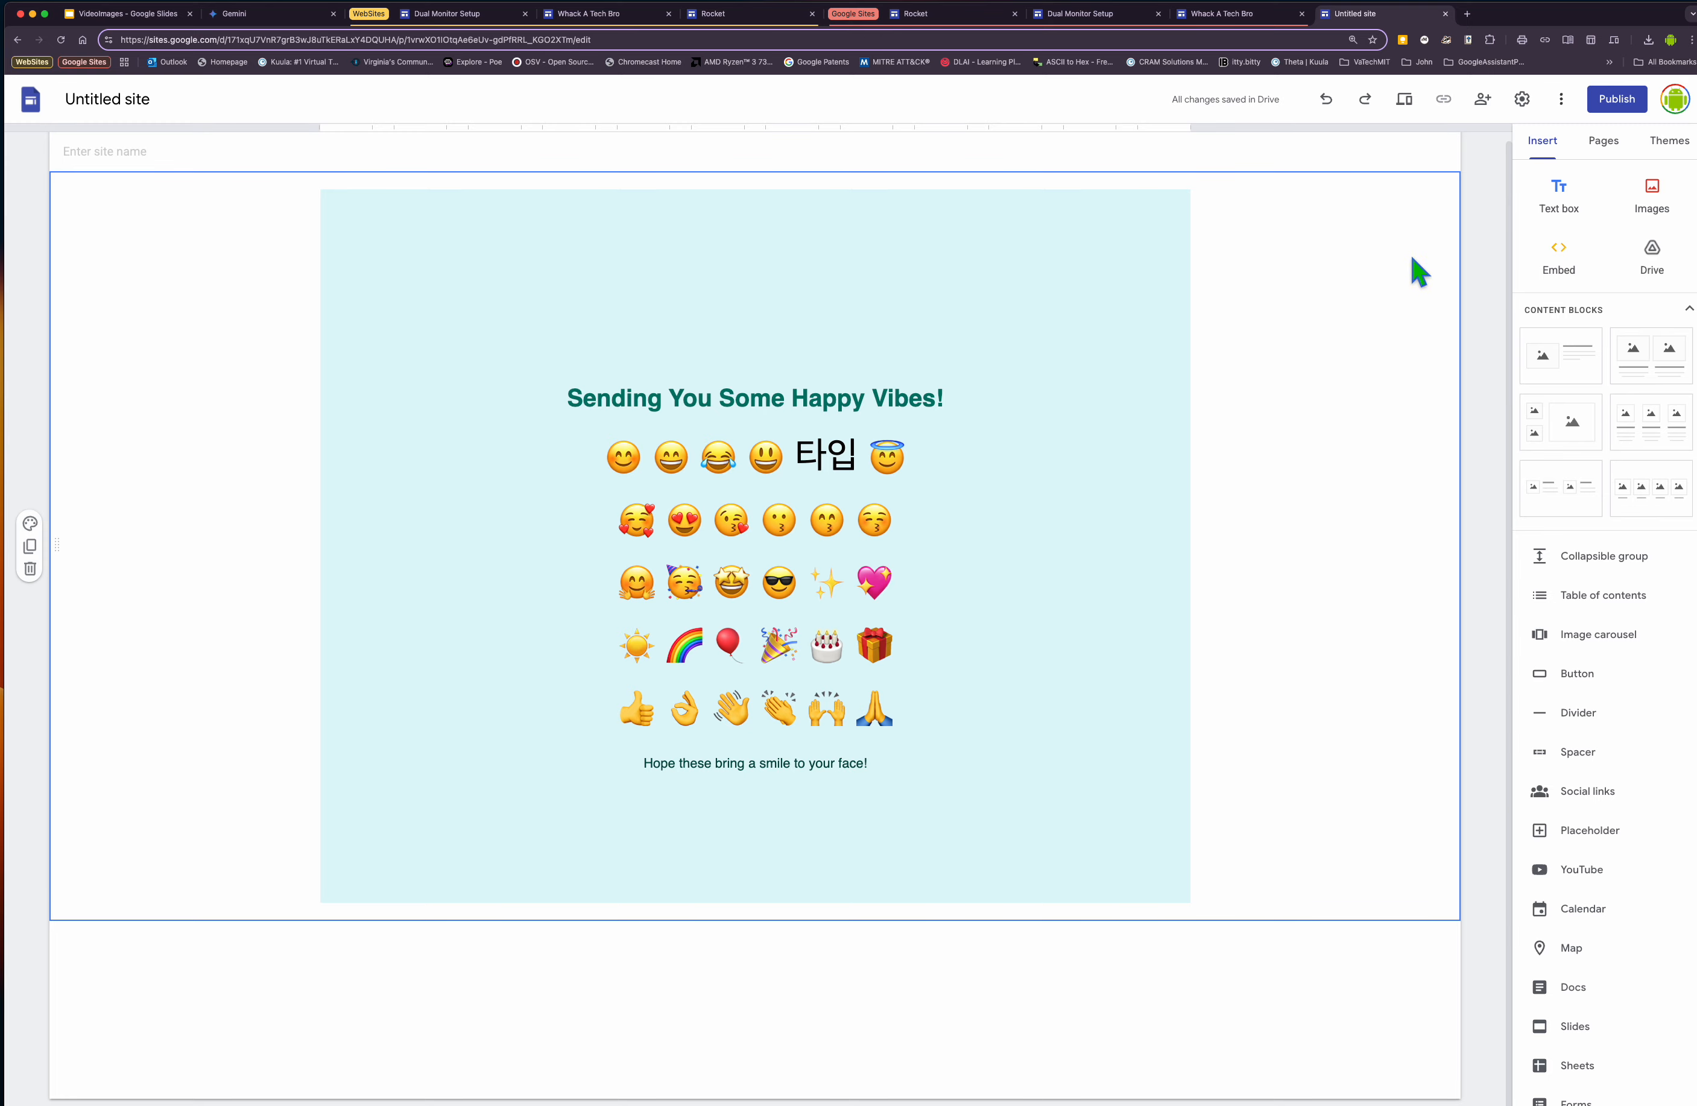
Publish the site with the web address happy-emojis.
left_click(1619, 108)
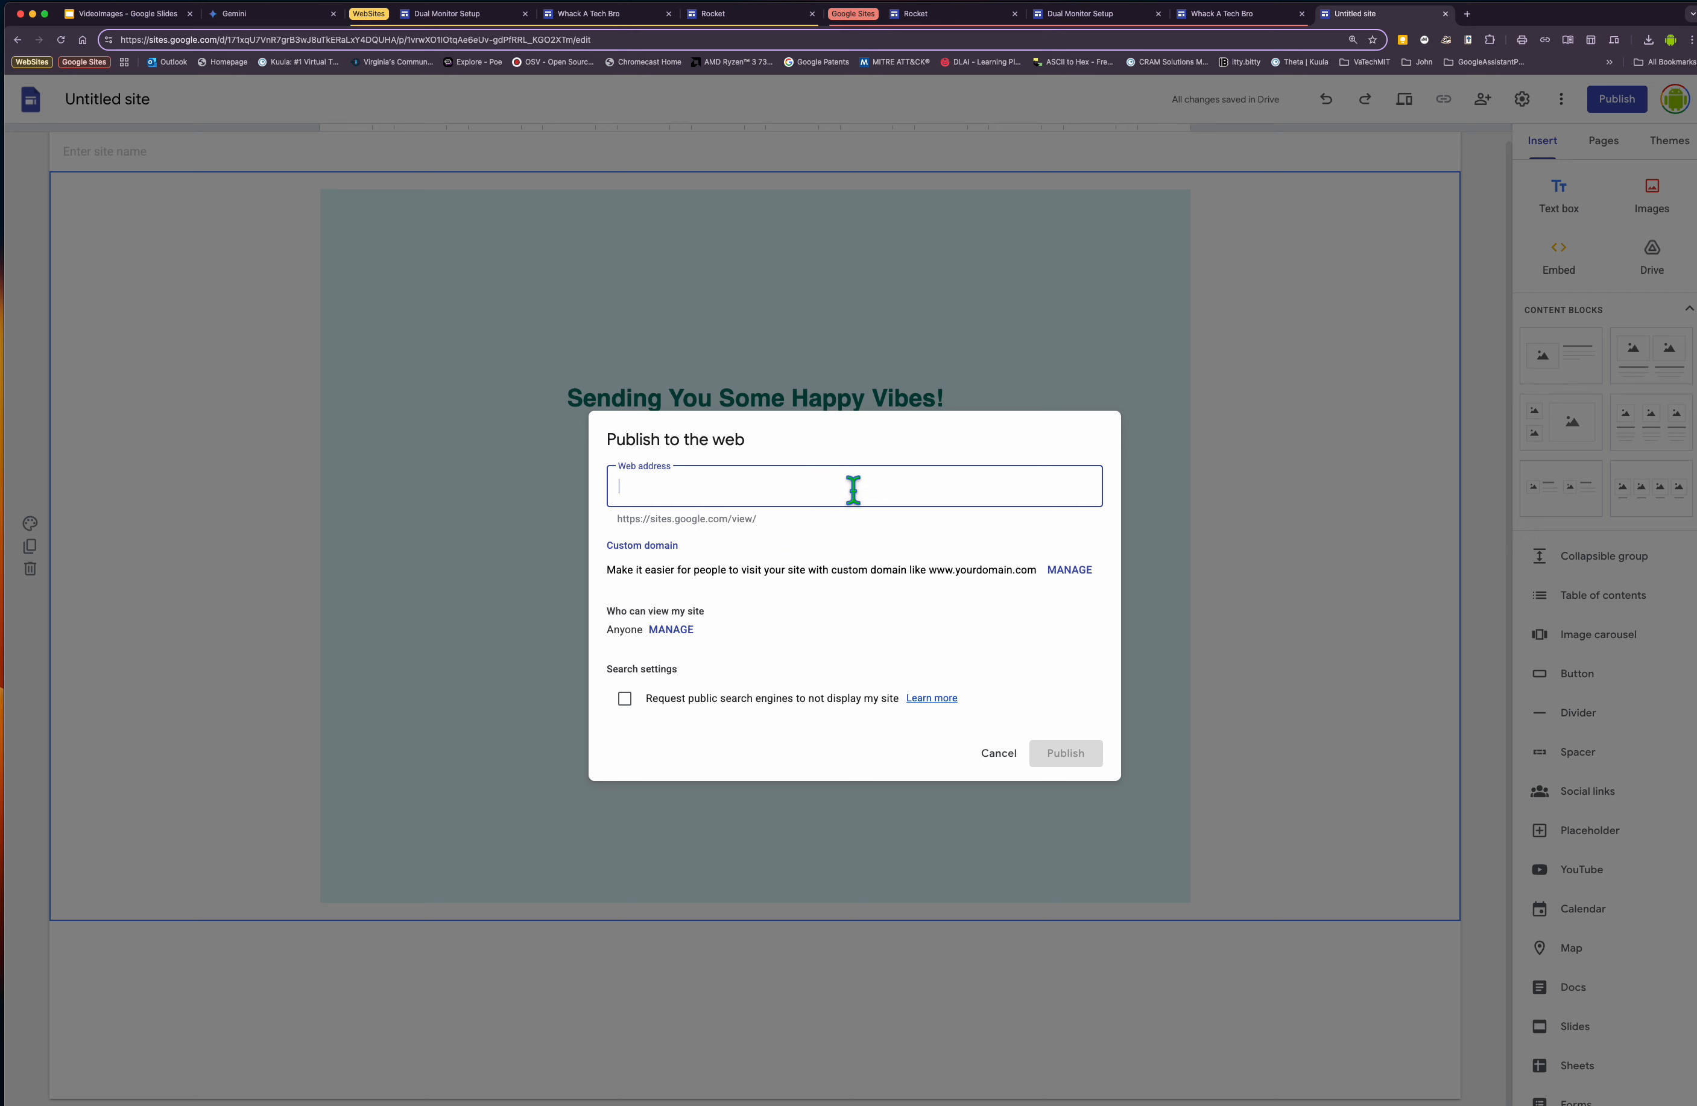
type("happy-emojis")
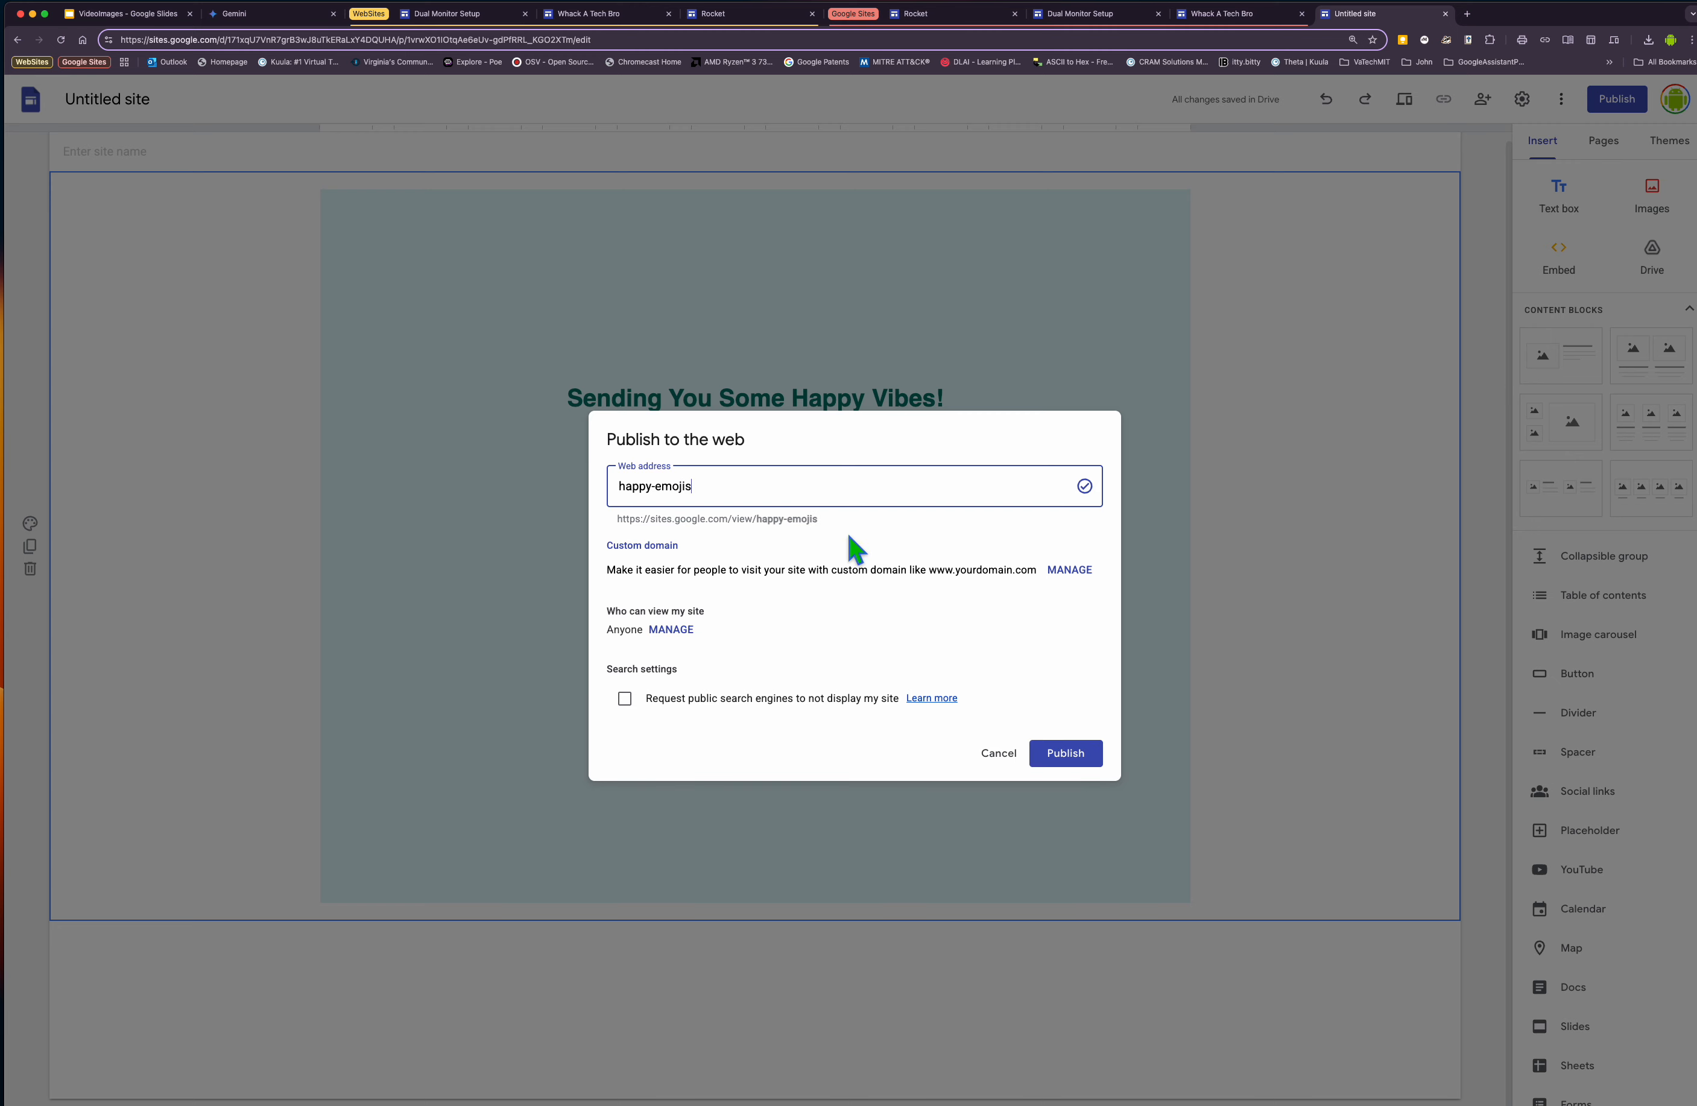
left_click(1083, 755)
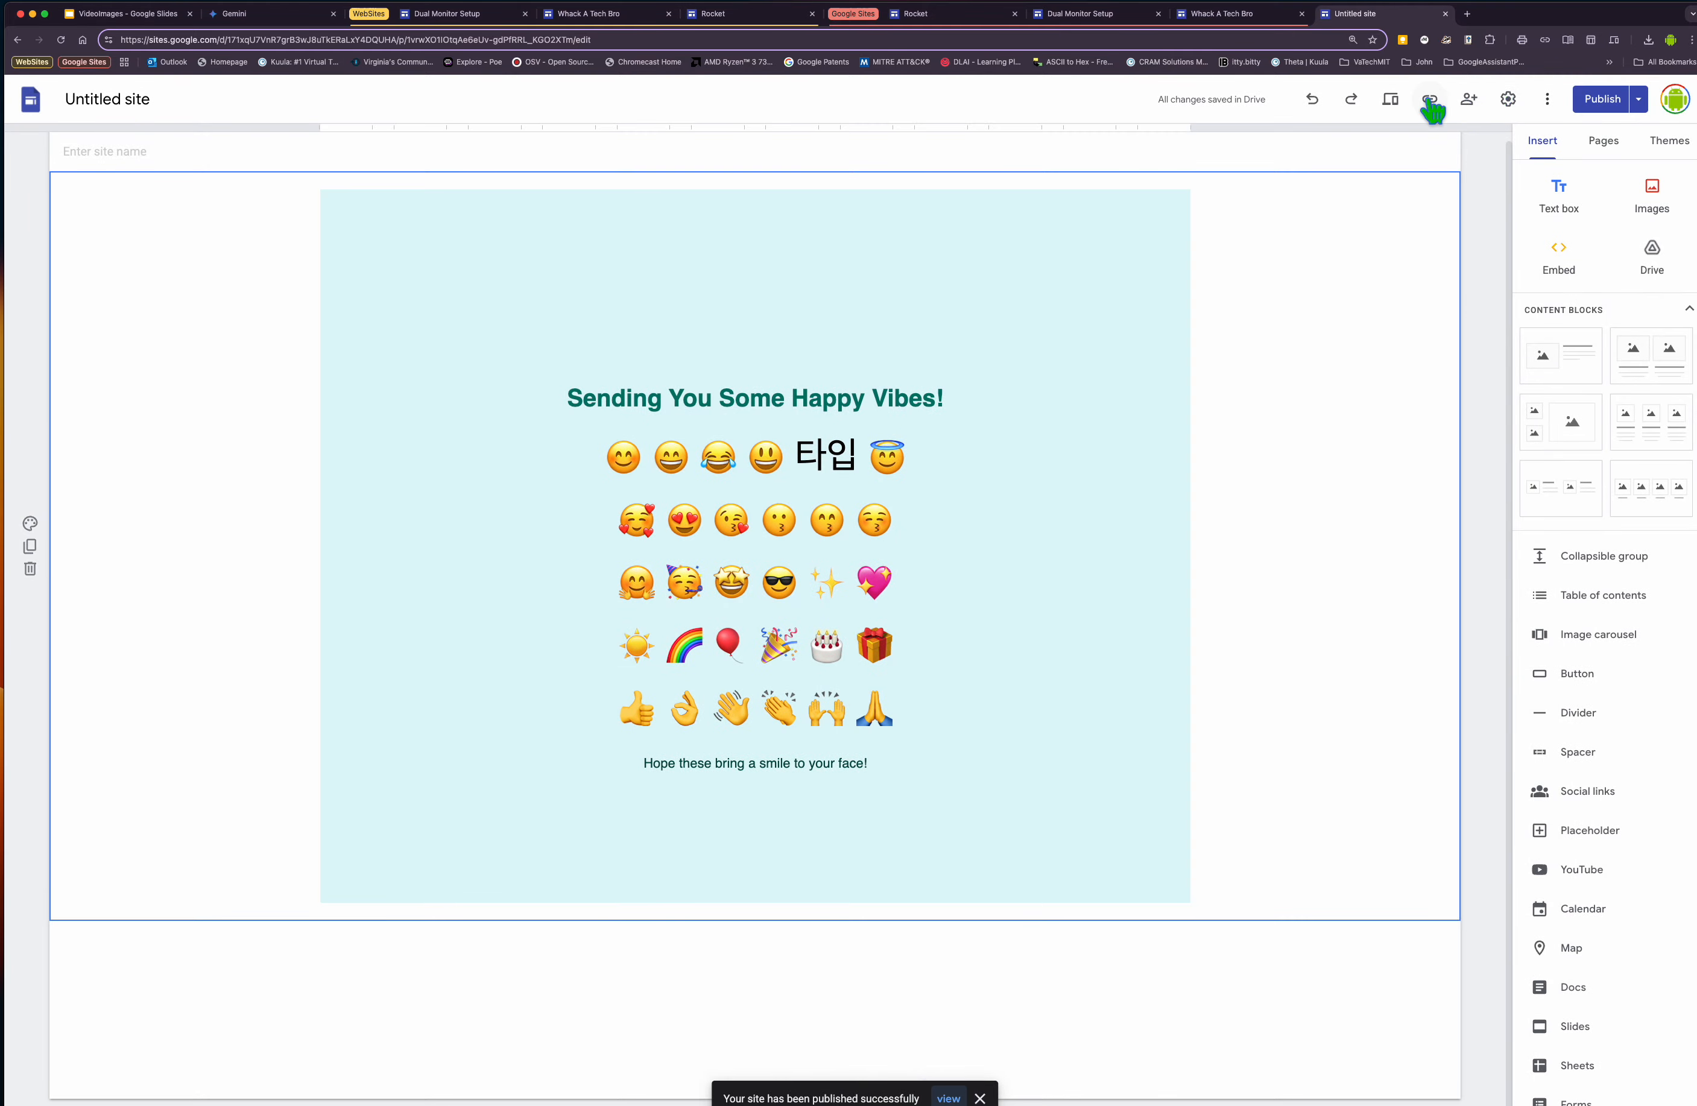
Copy the published site's link and open it in a new browser tab.
left_click(1429, 101)
left_click(1021, 609)
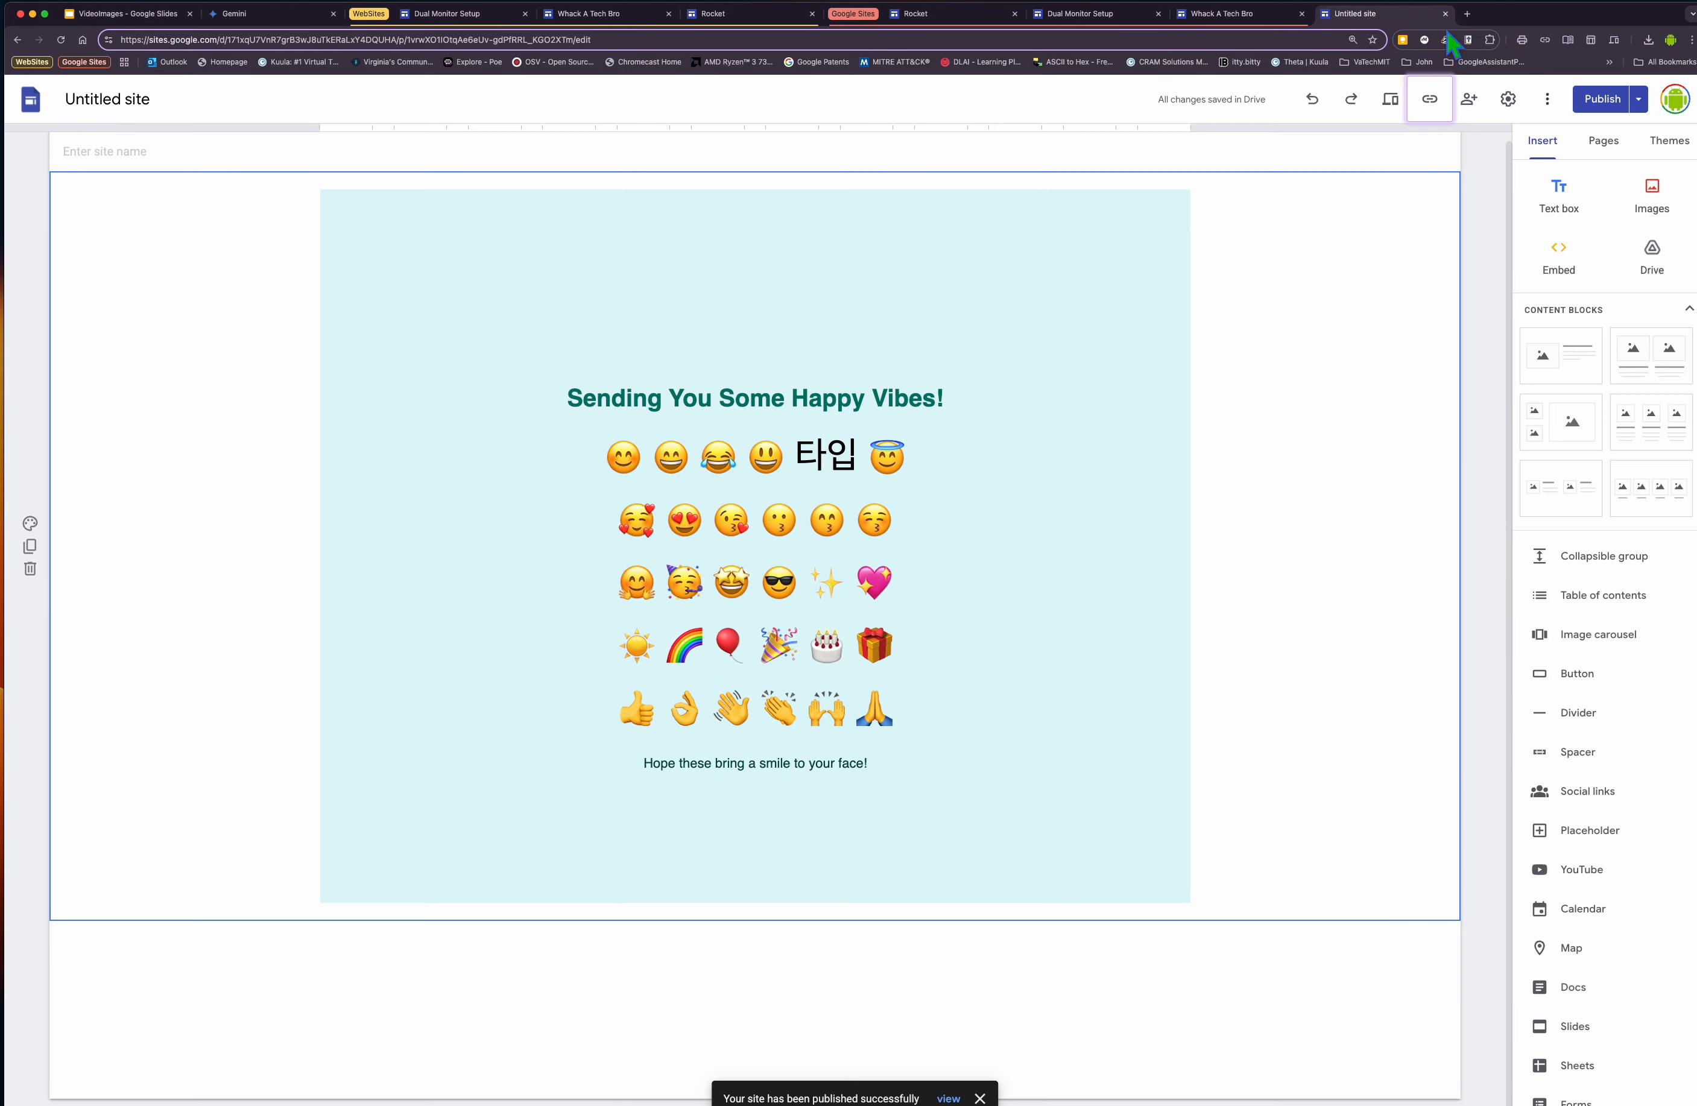
left_click(1468, 14)
right_click(1009, 40)
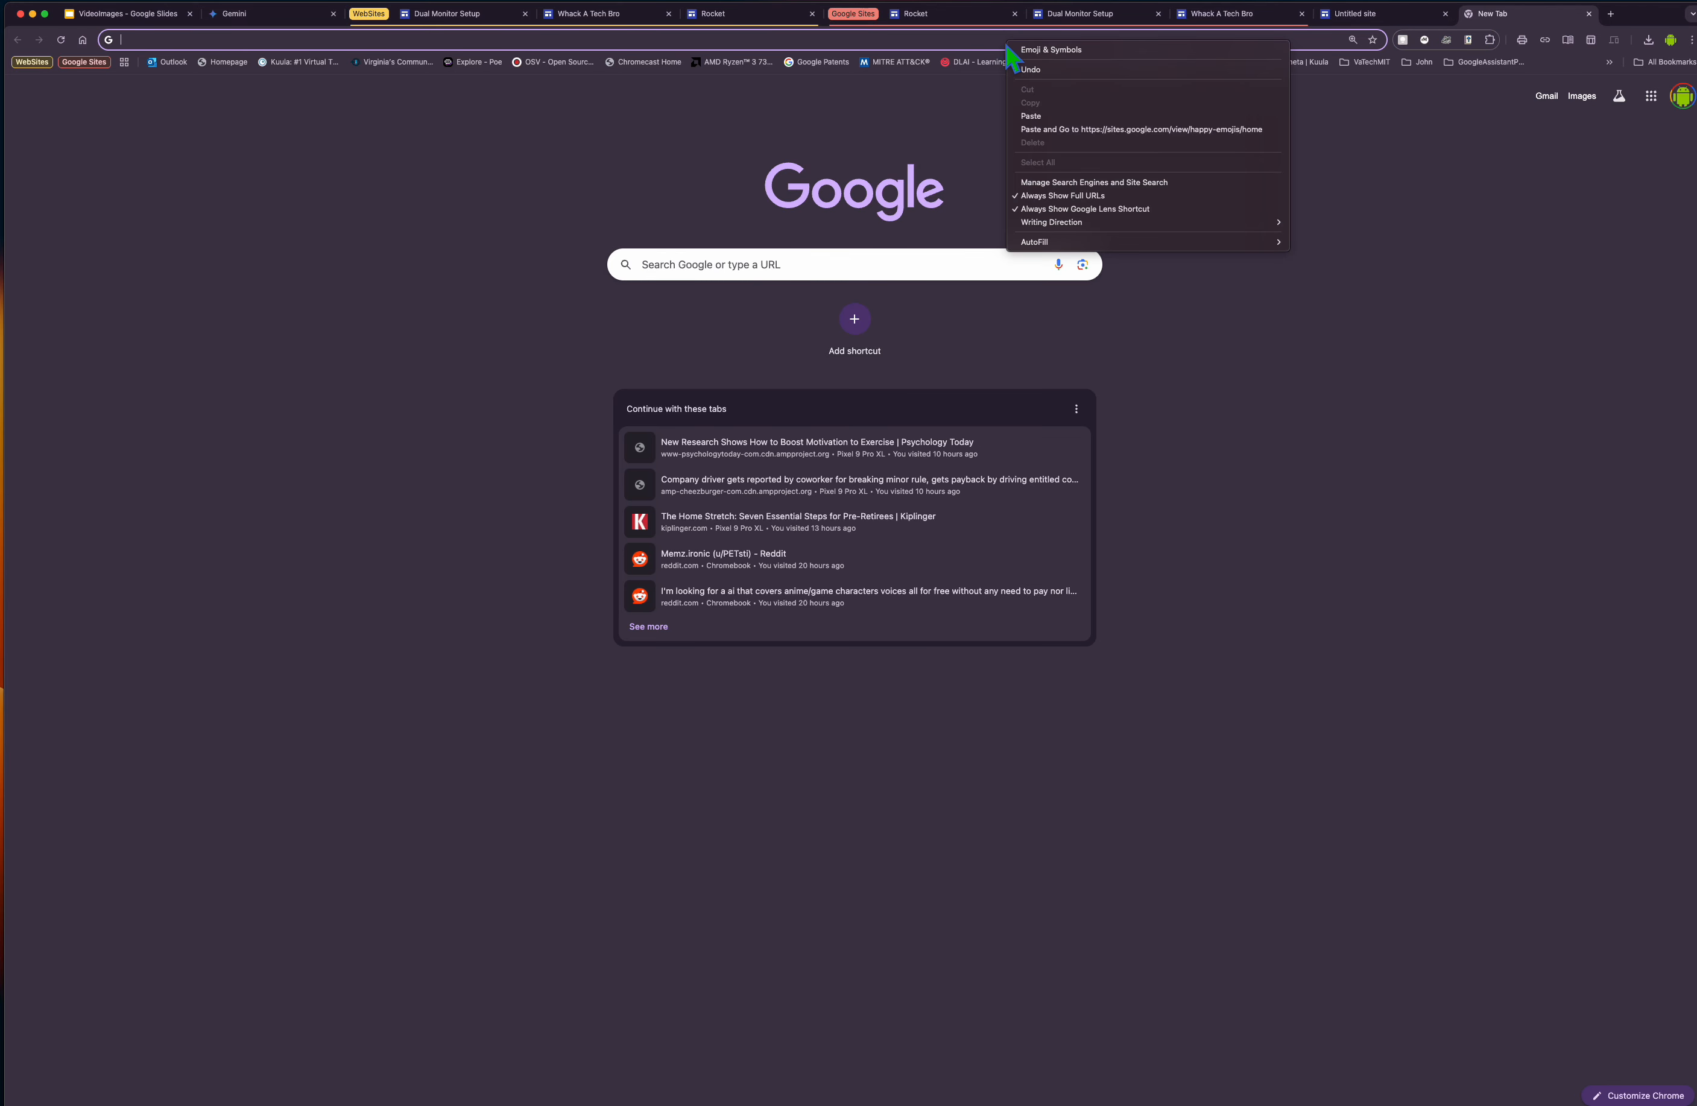
left_click(1065, 130)
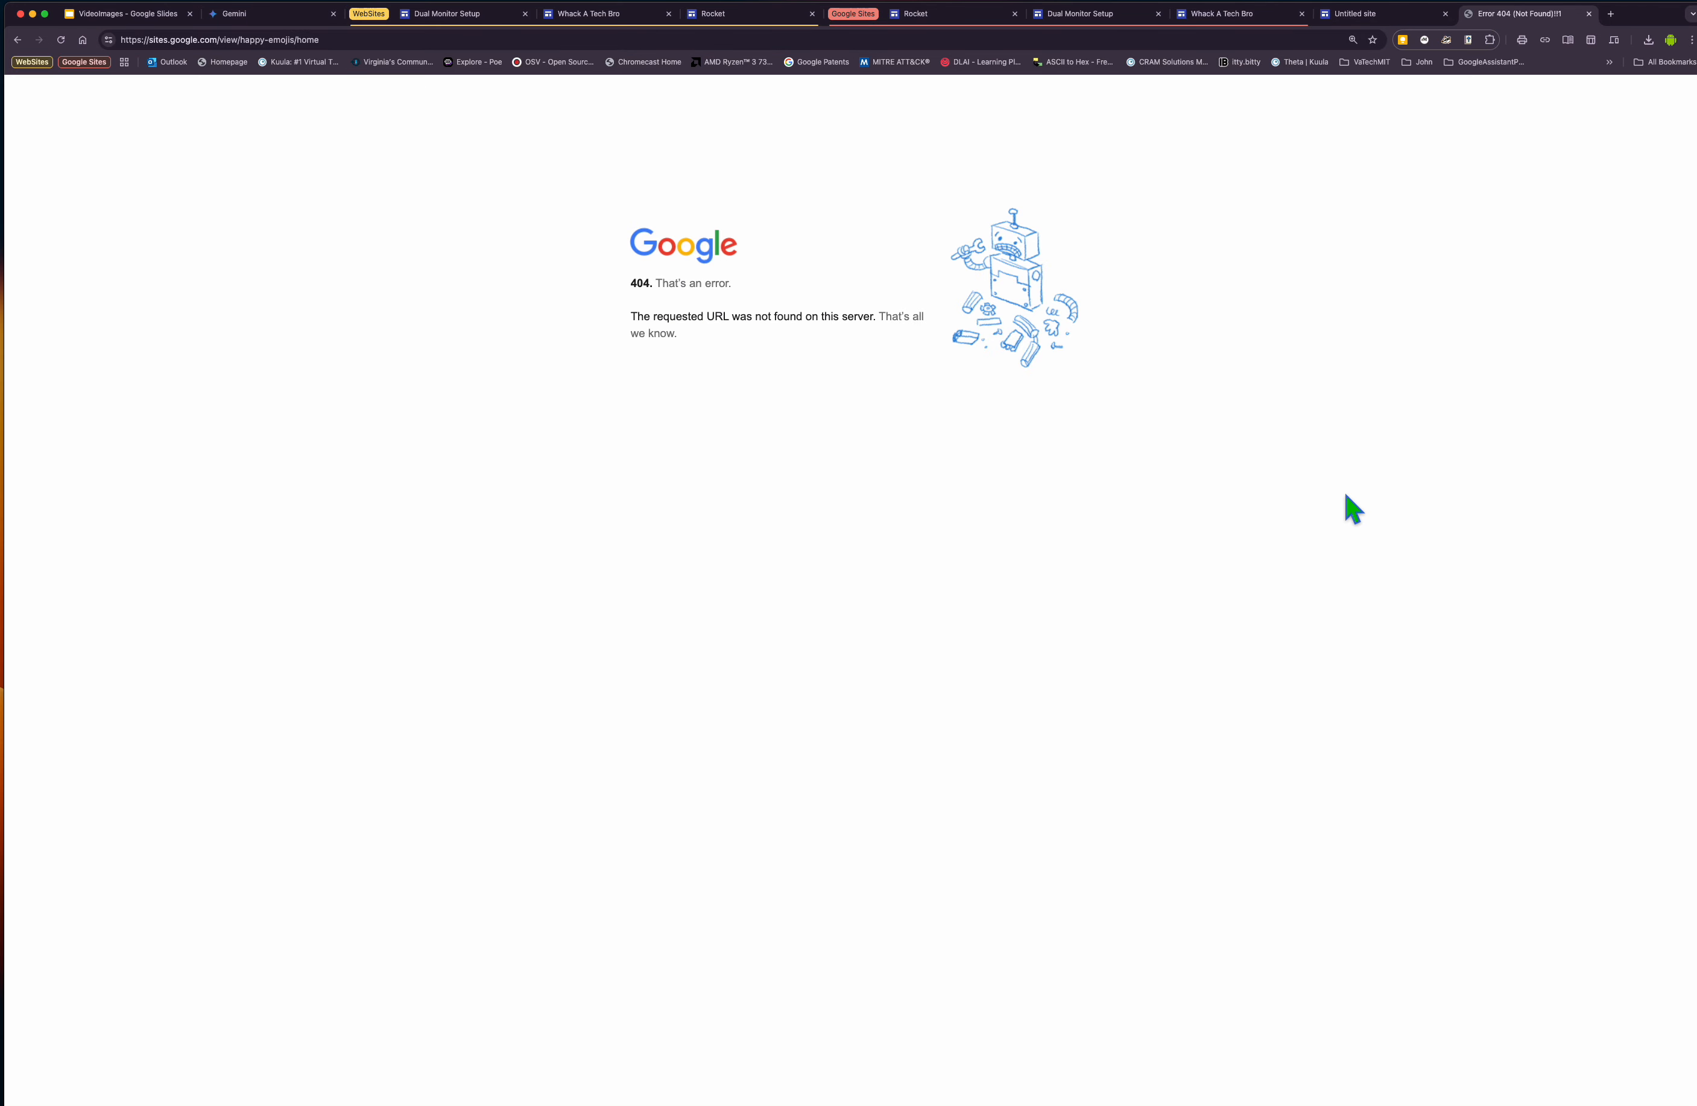
left_click(590, 40)
right_click(589, 40)
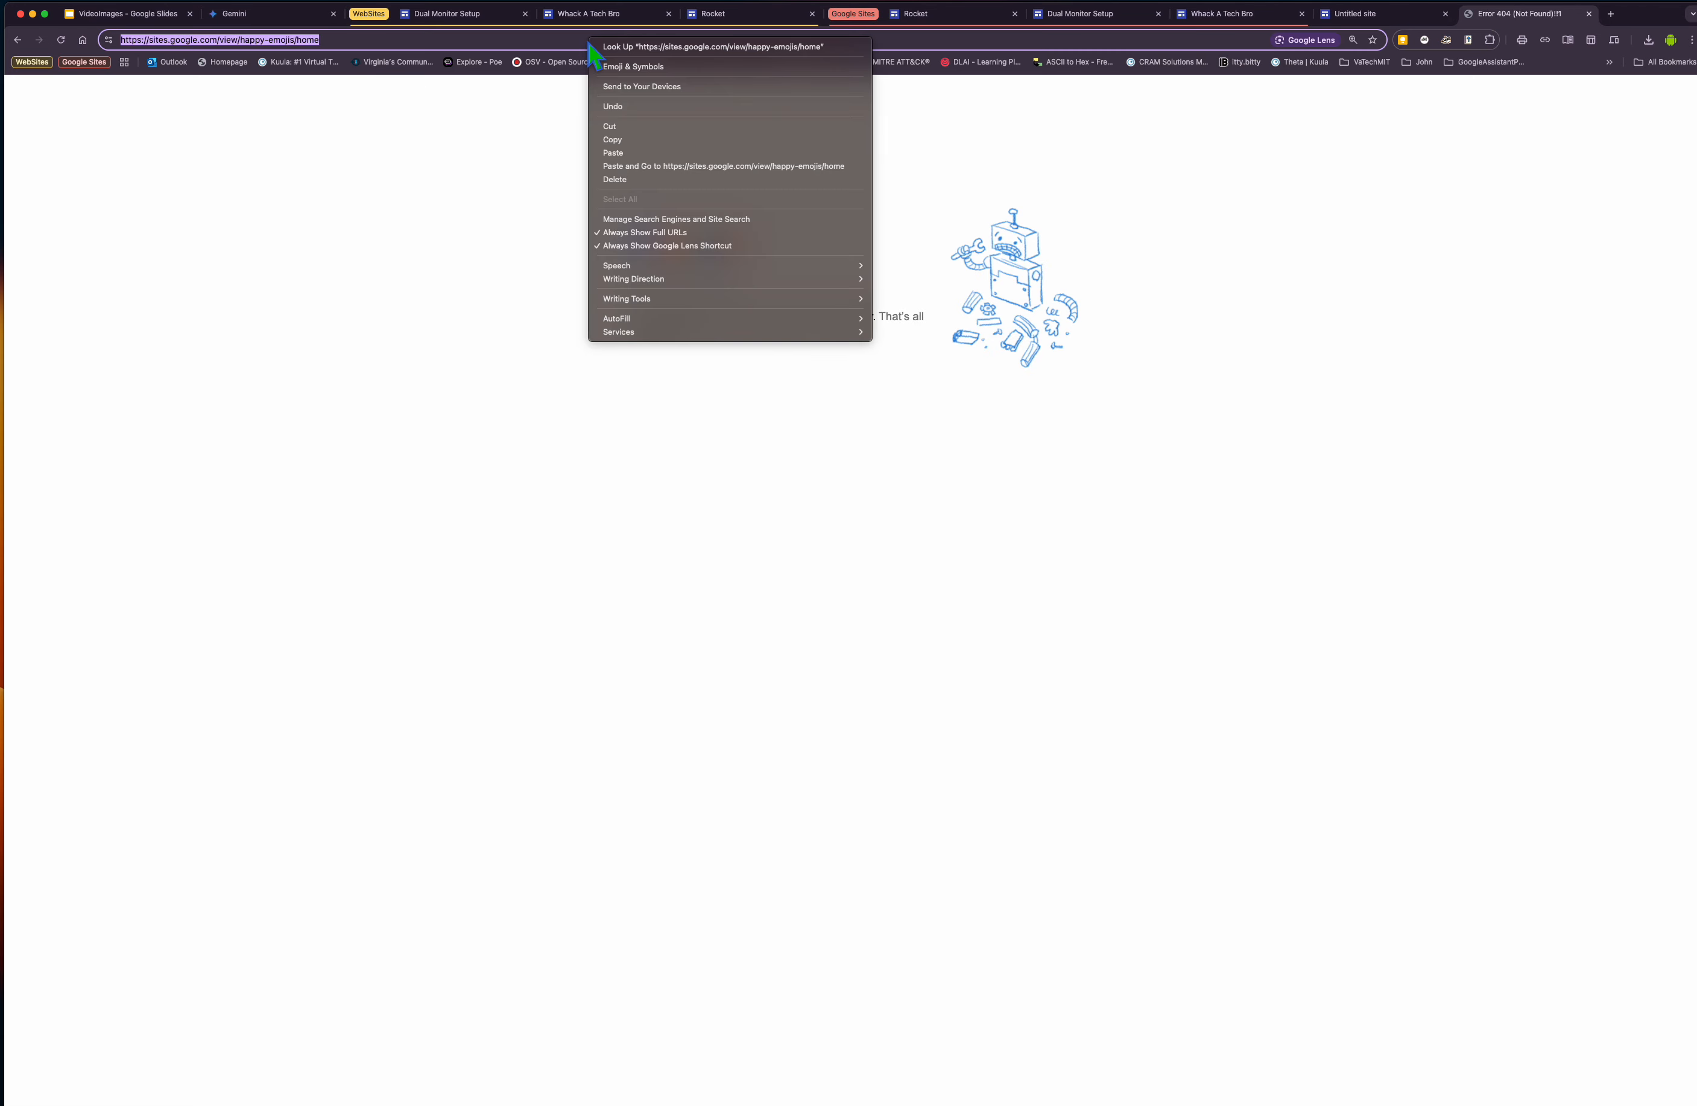
left_click(654, 166)
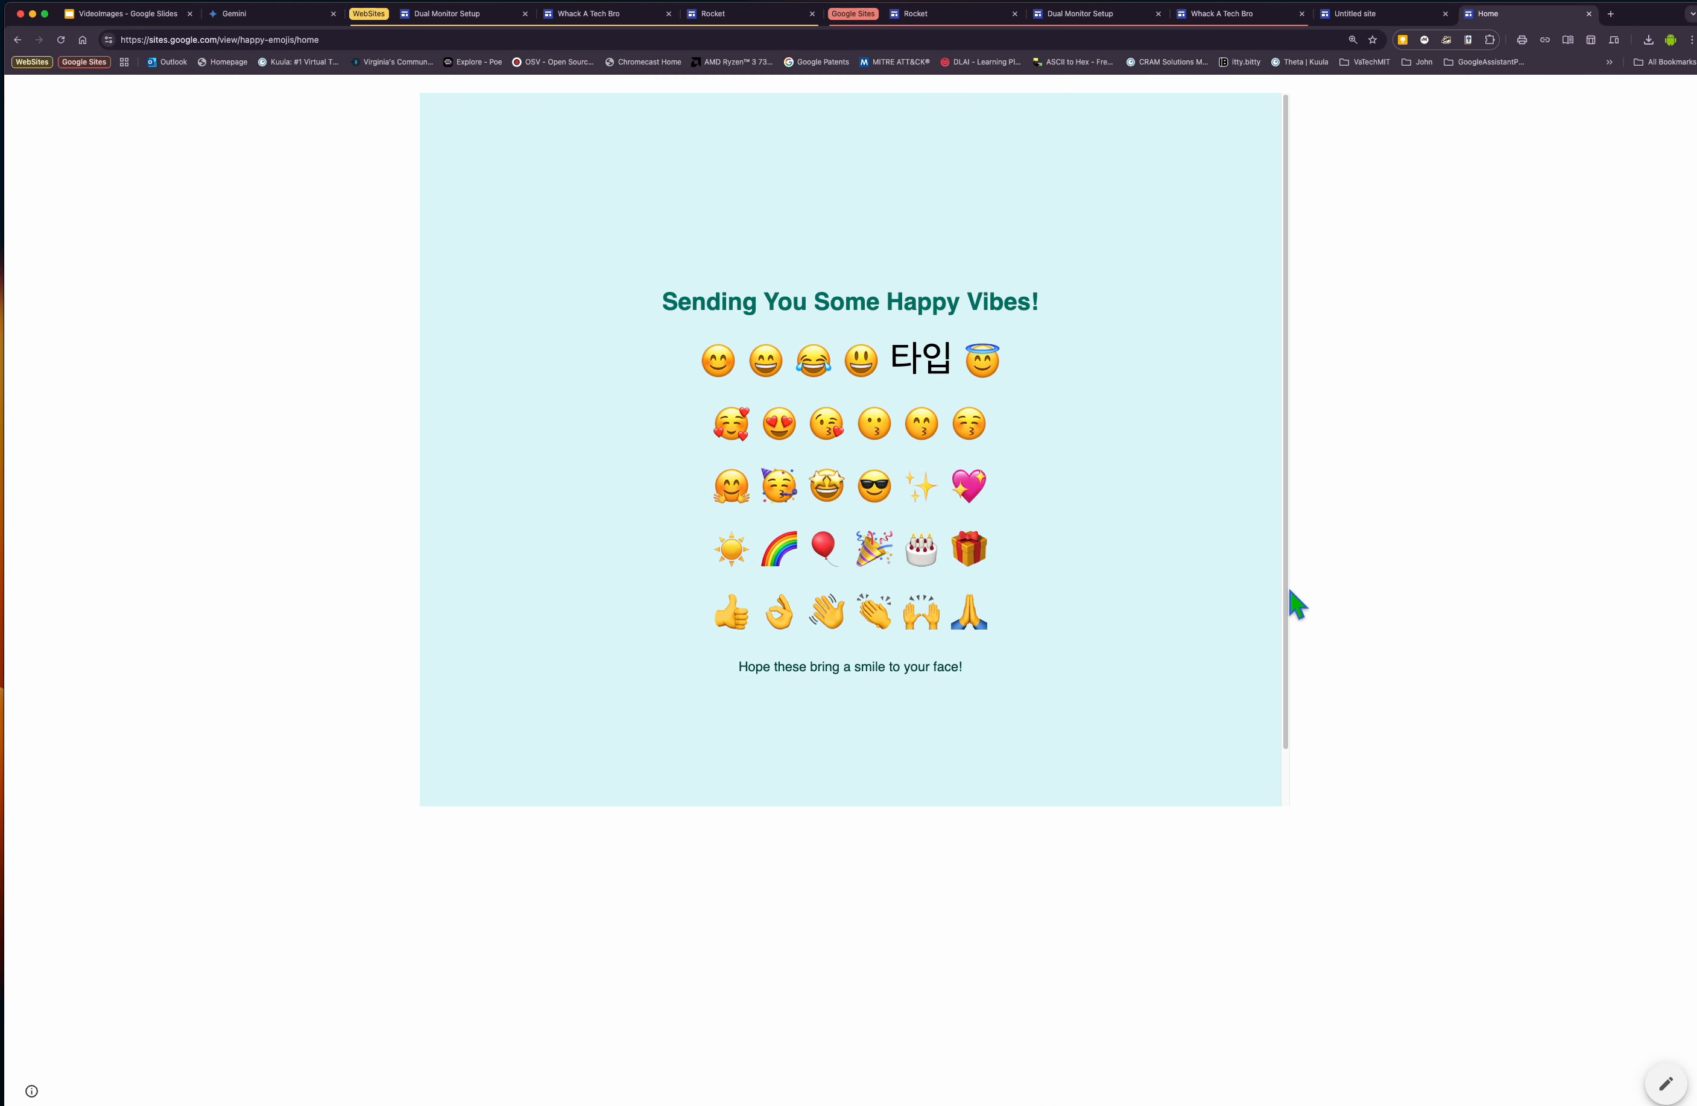
View the published Whack A Tech Bro site and open its Whack-a-Mole Game chat in Gemini.
left_click(588, 15)
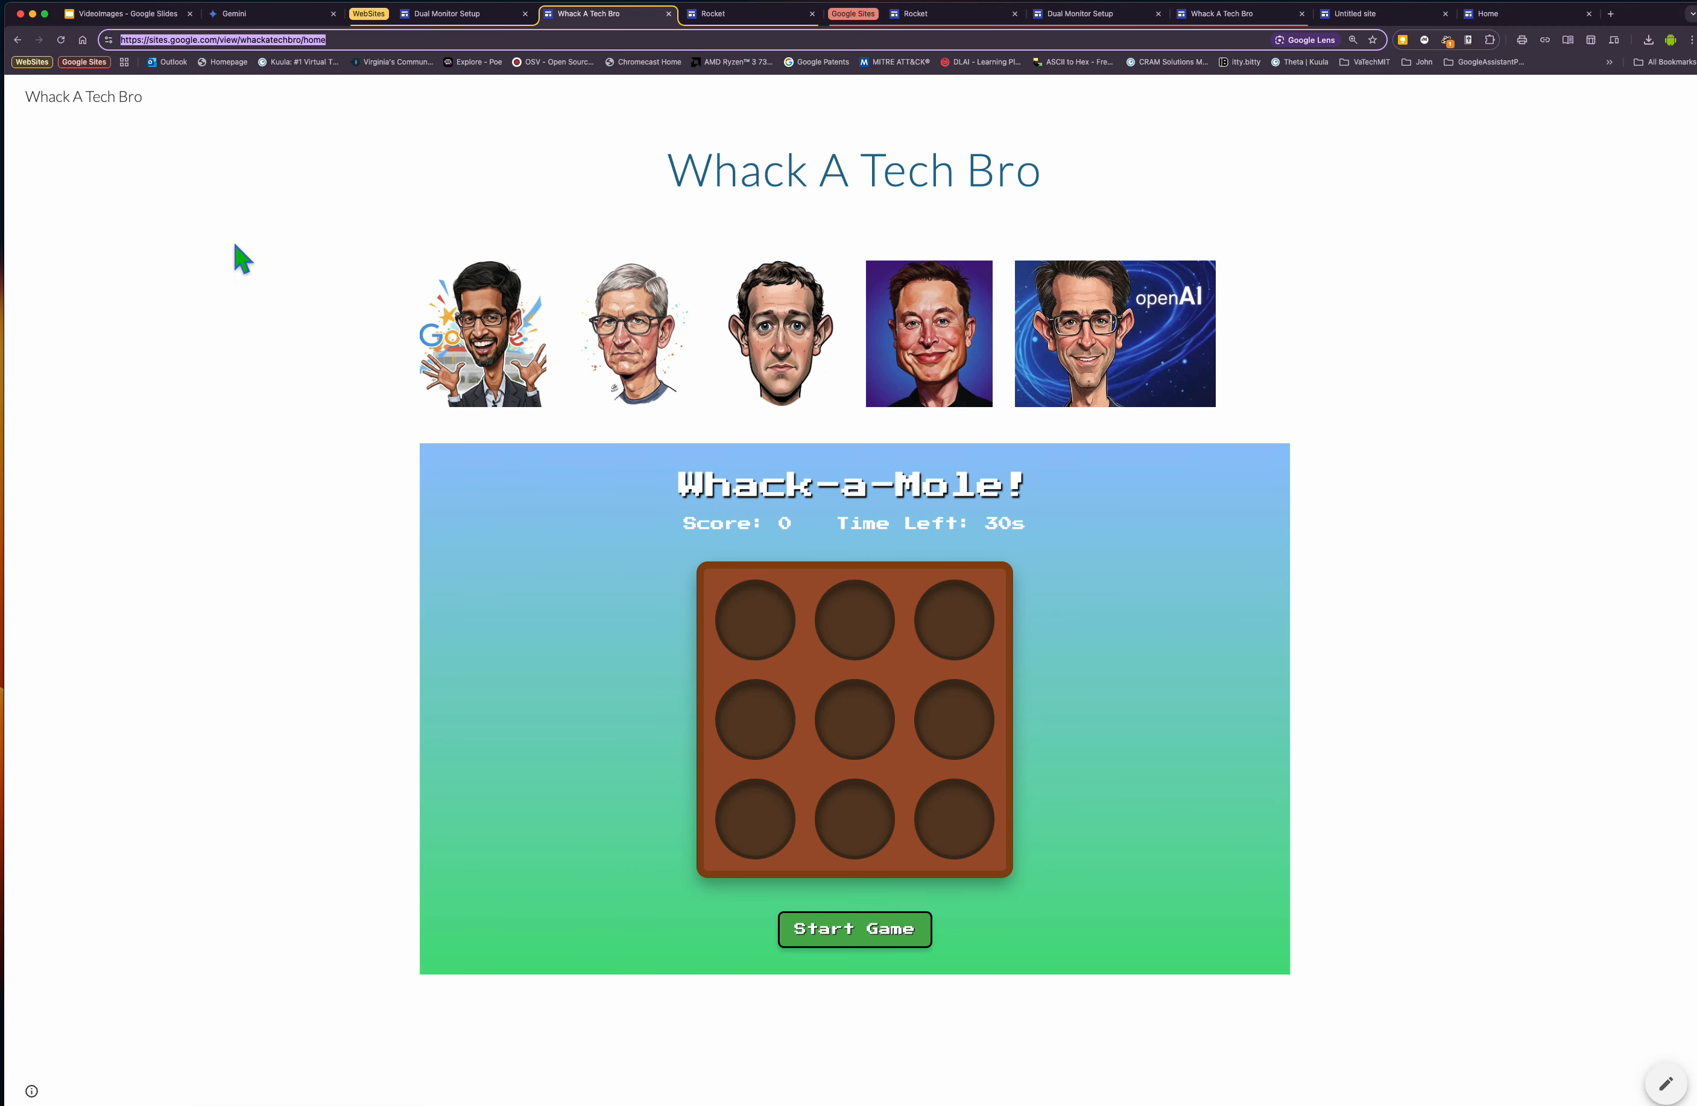
left_click(259, 15)
mouse_move(54, 594)
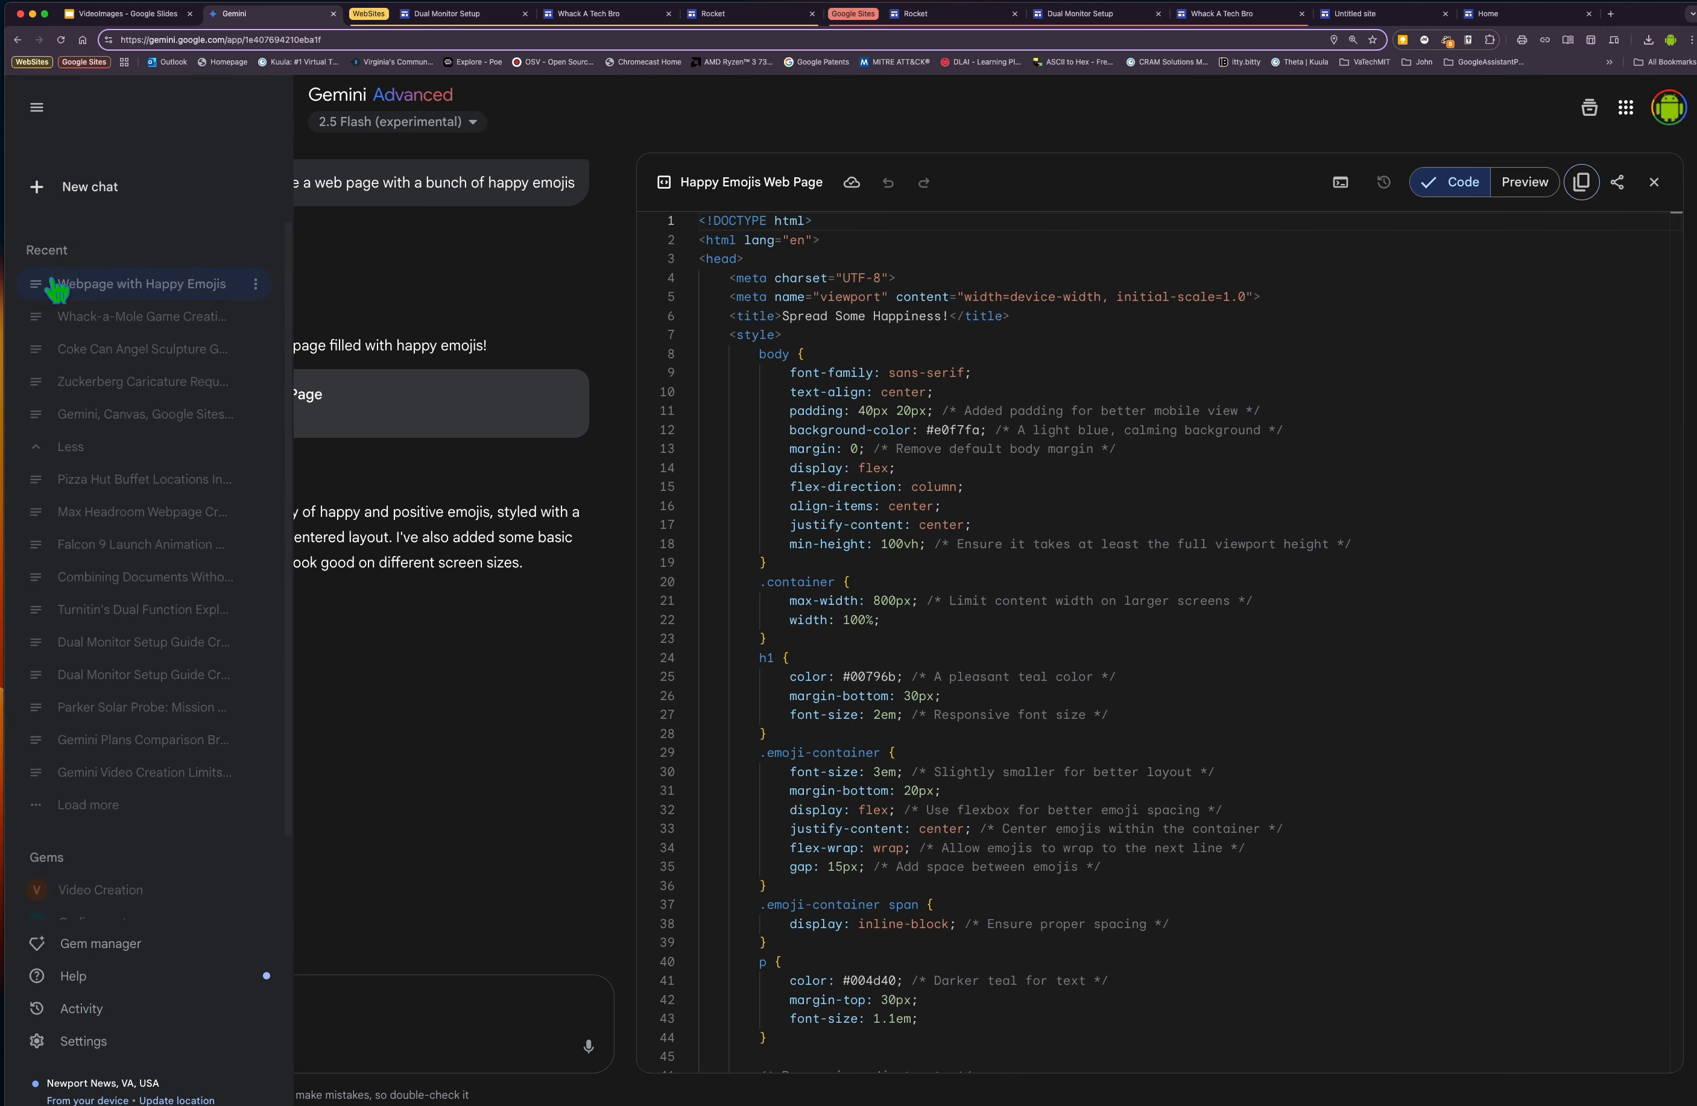
left_click(106, 323)
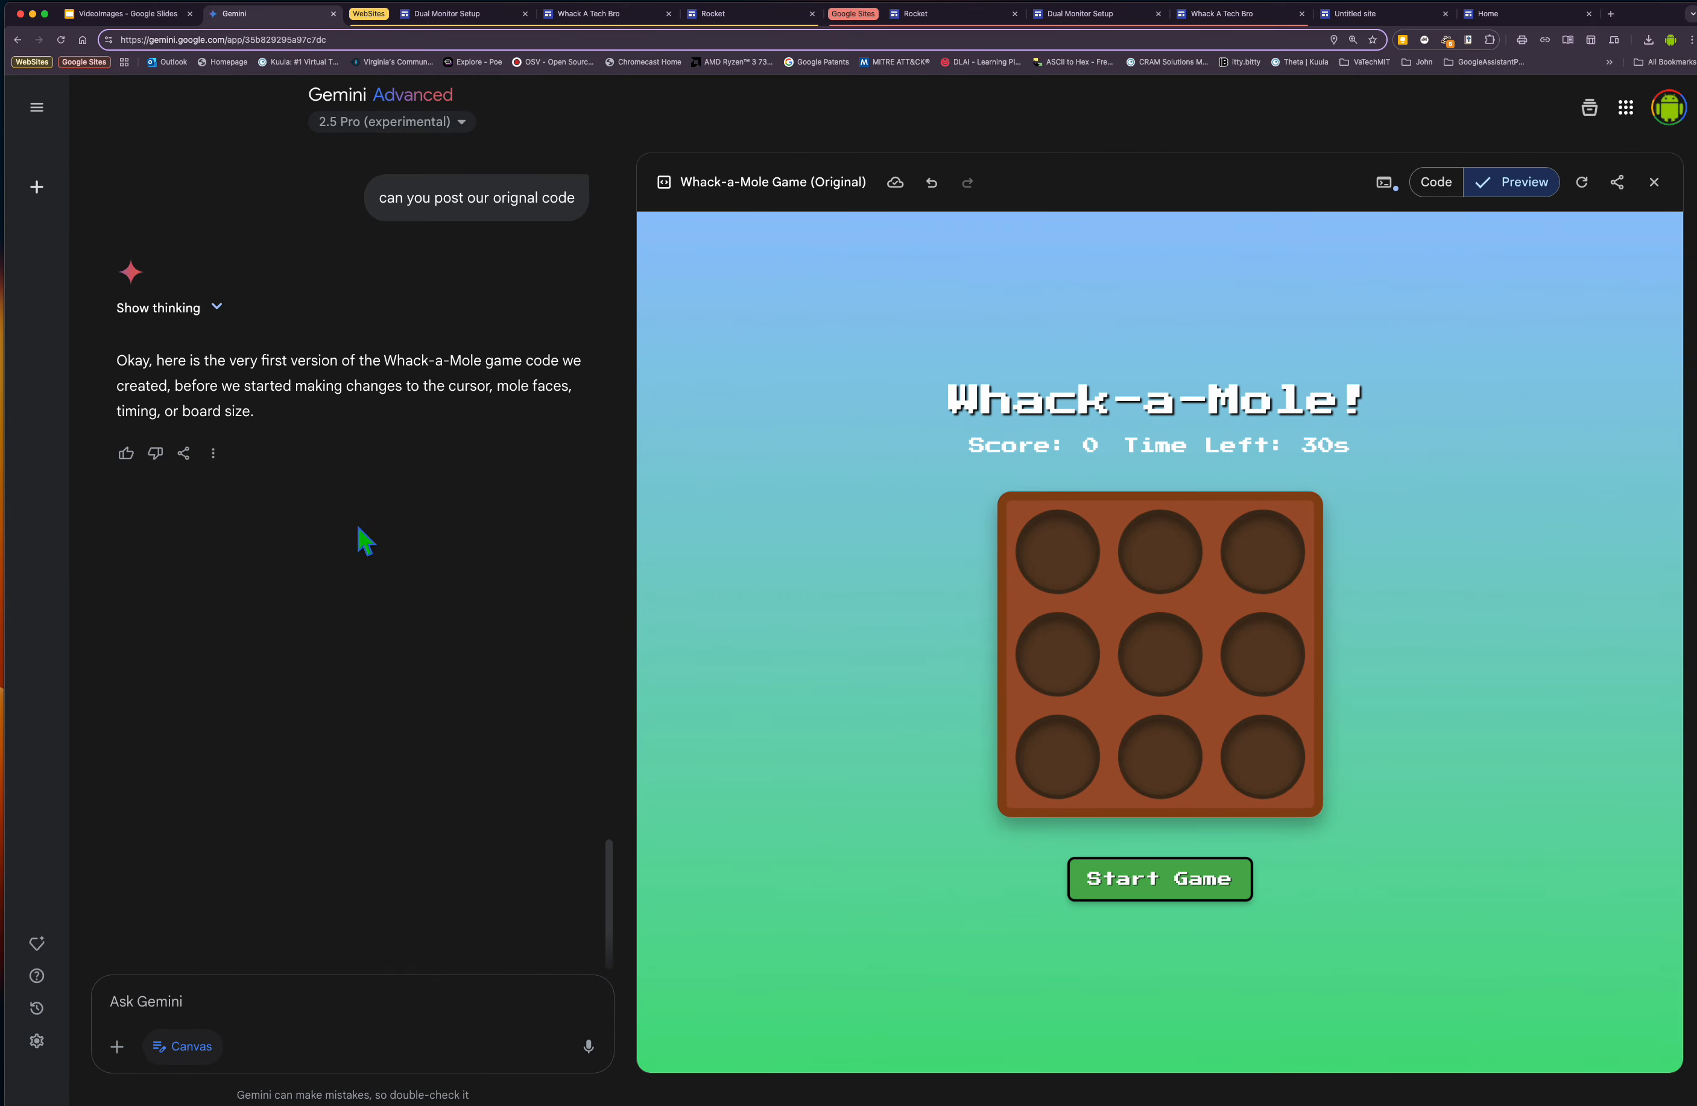
Review the Whack-a-Mole conversation and toggle the Canvas between the game's code and preview.
scroll(363, 542, "up", 20)
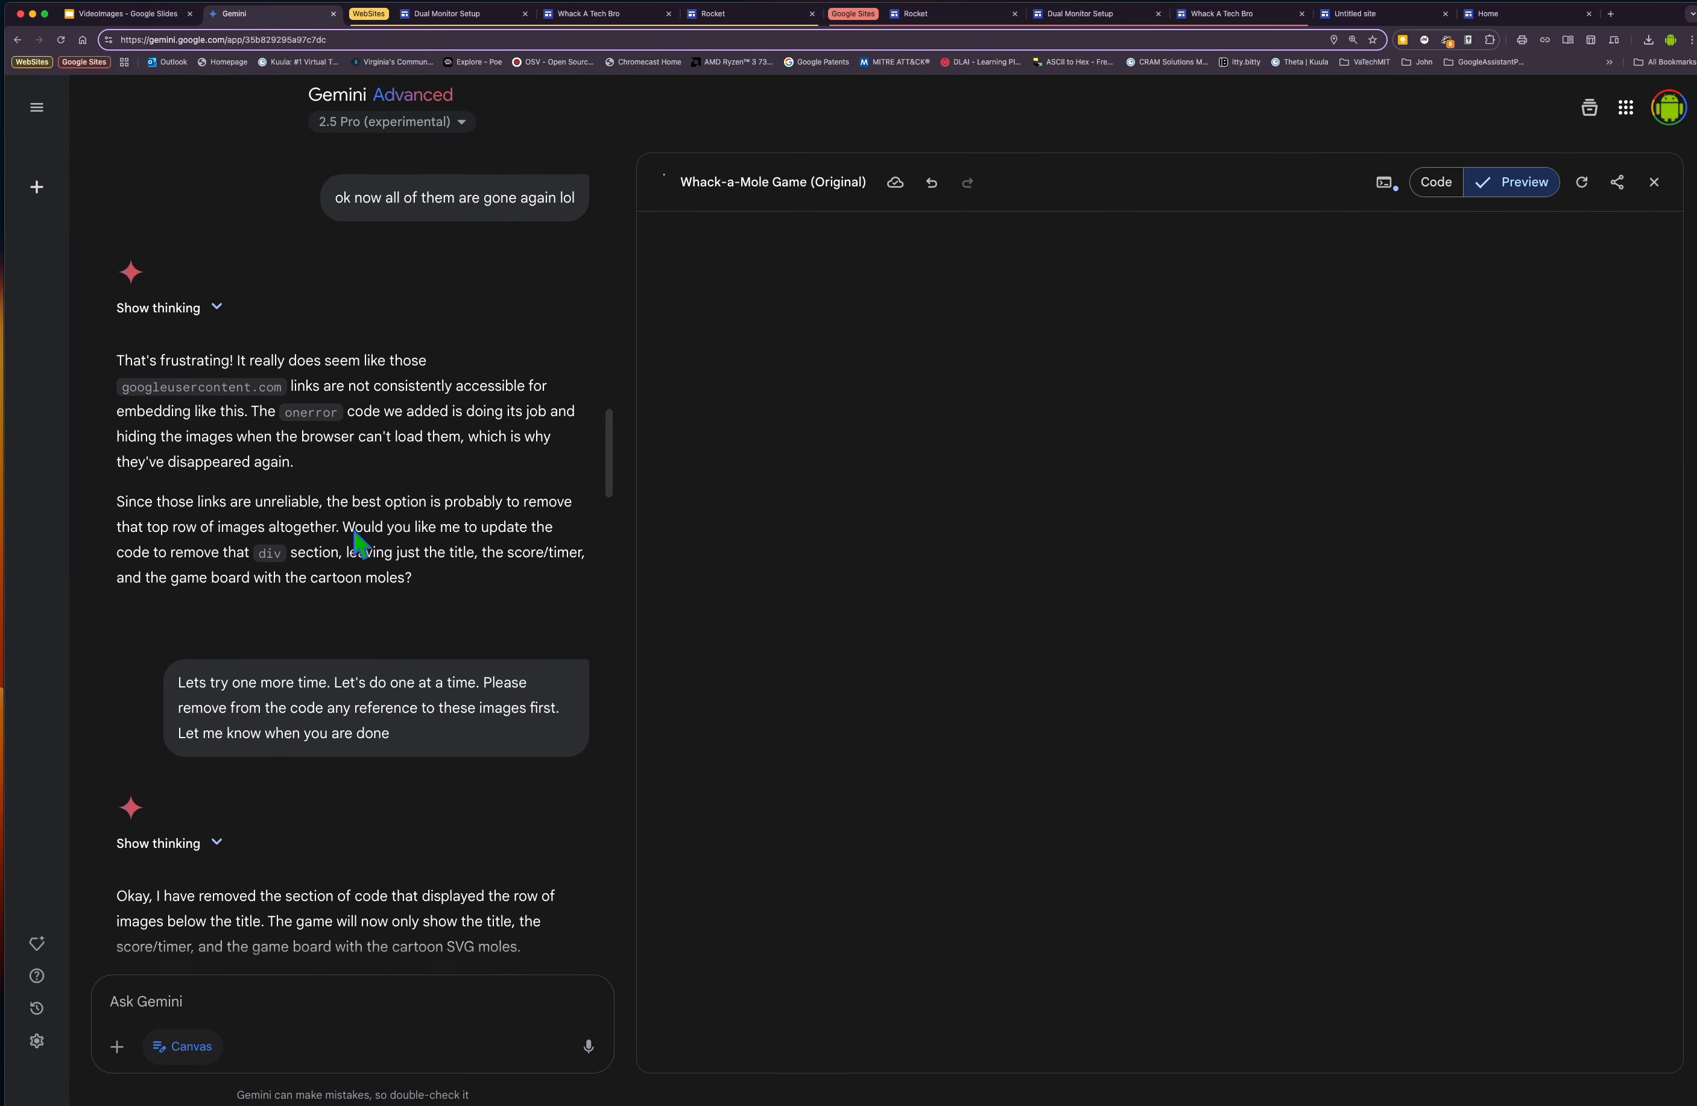
scroll(359, 542, "up", 20)
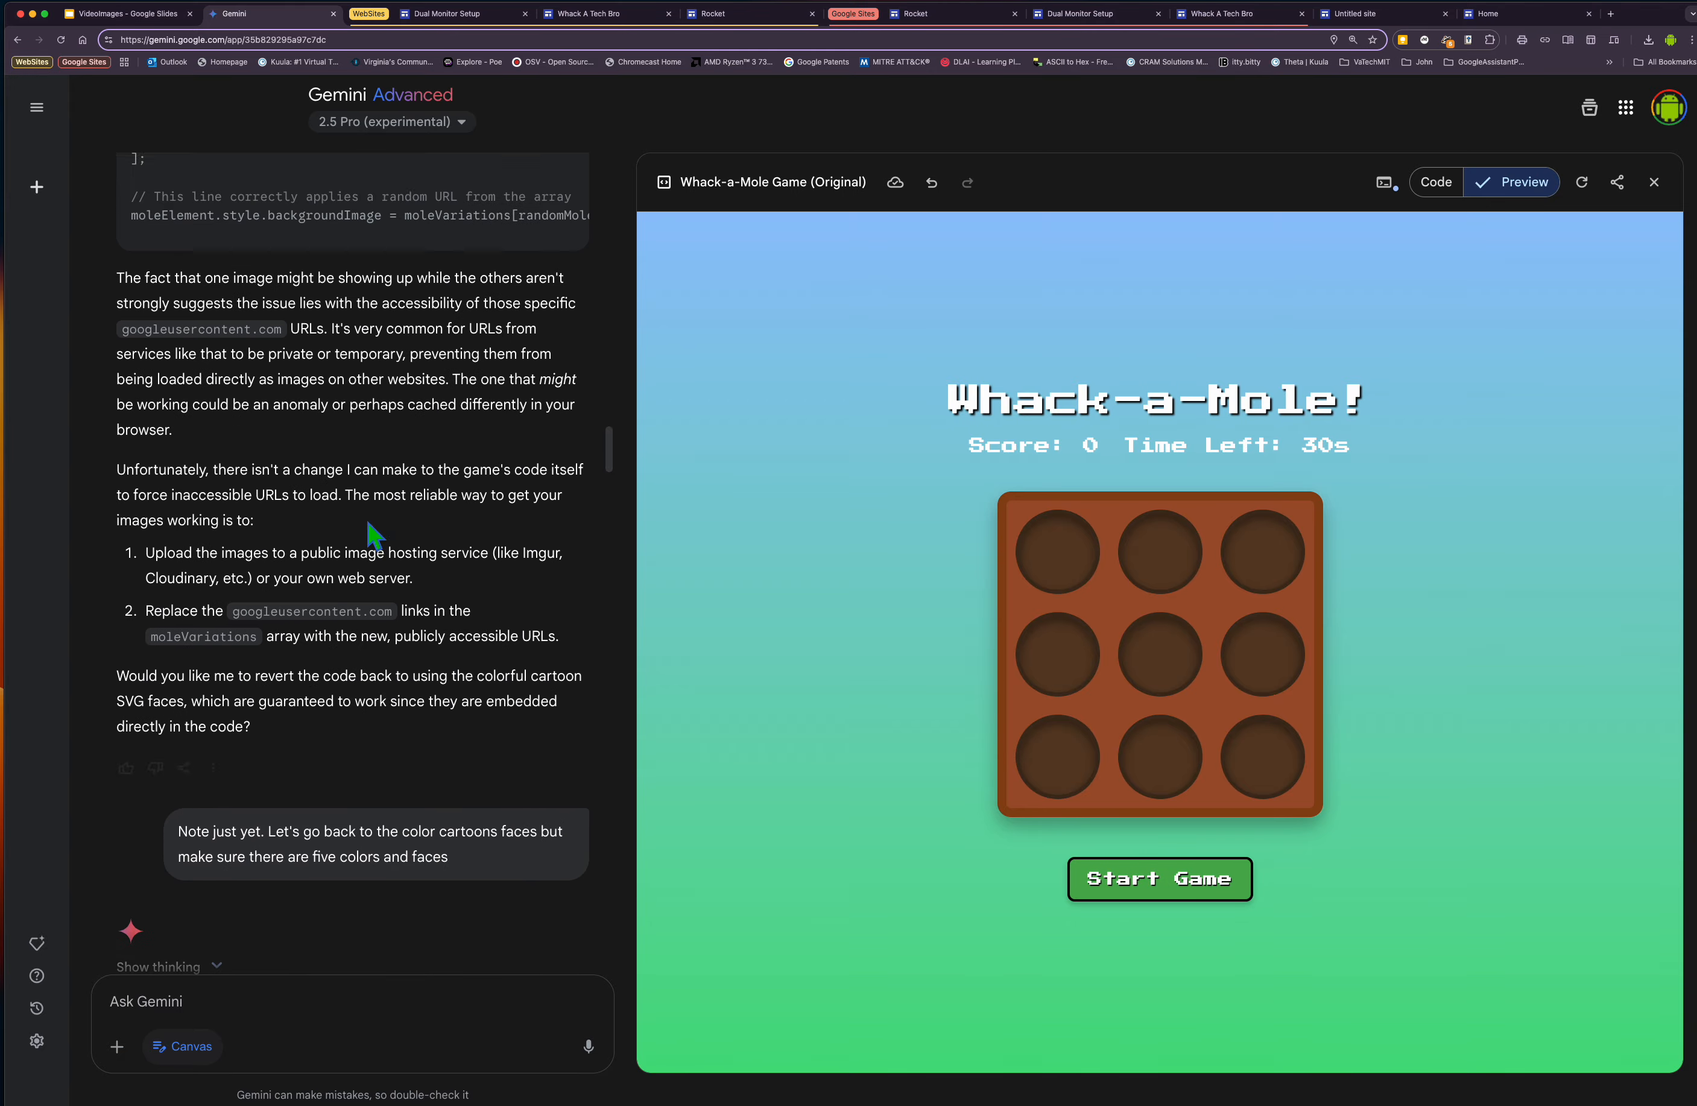
scroll(367, 534, "up", 15)
scroll(369, 534, "down", 10)
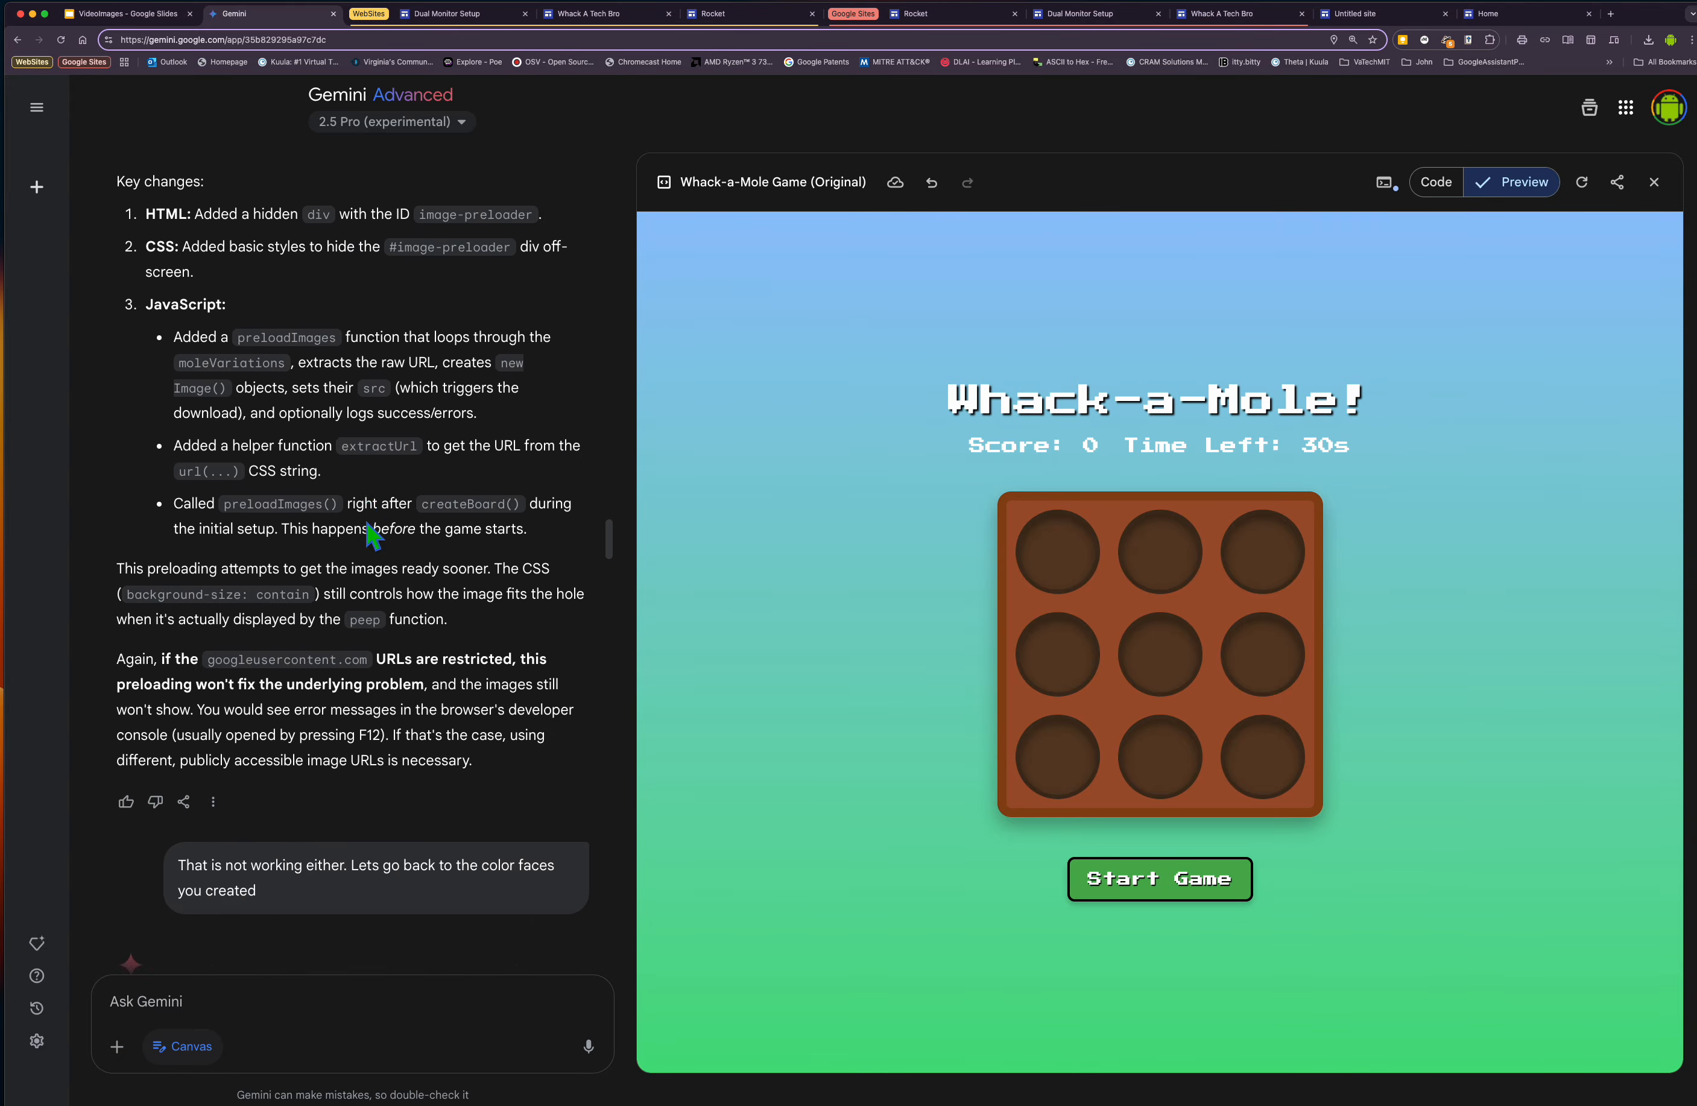
scroll(369, 535, "down", 20)
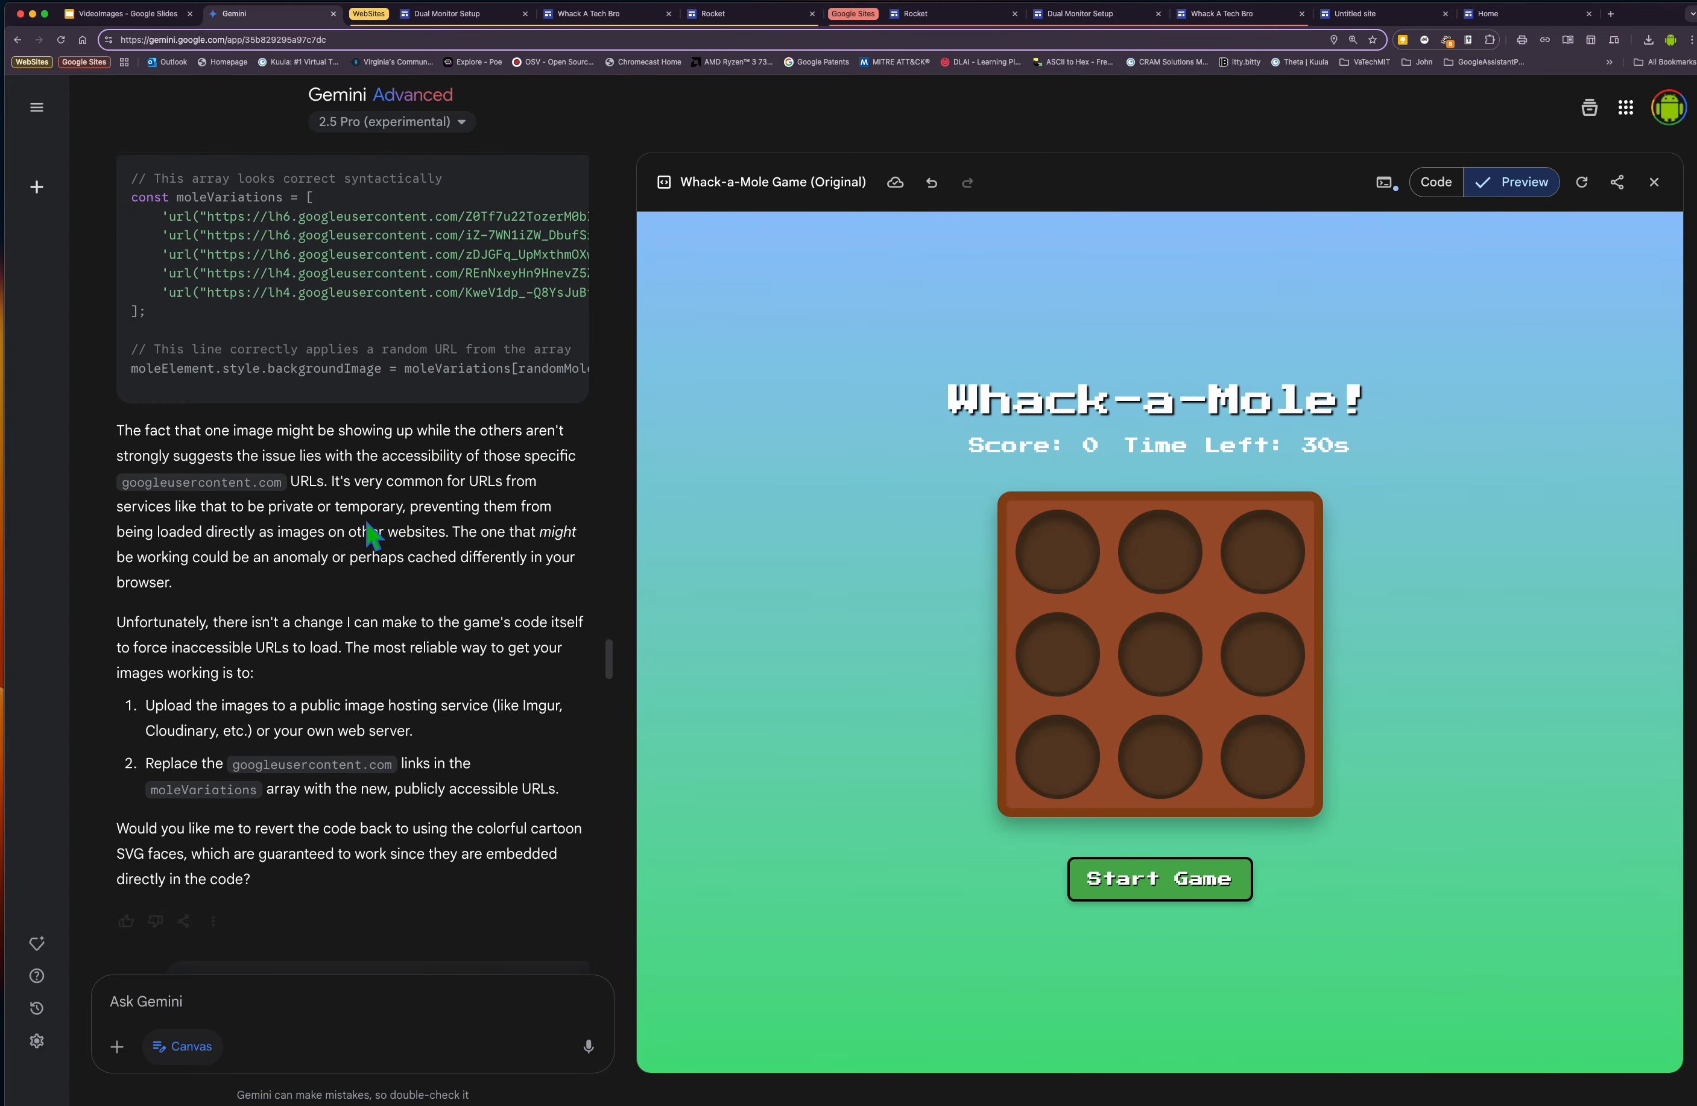
scroll(369, 536, "down", 6)
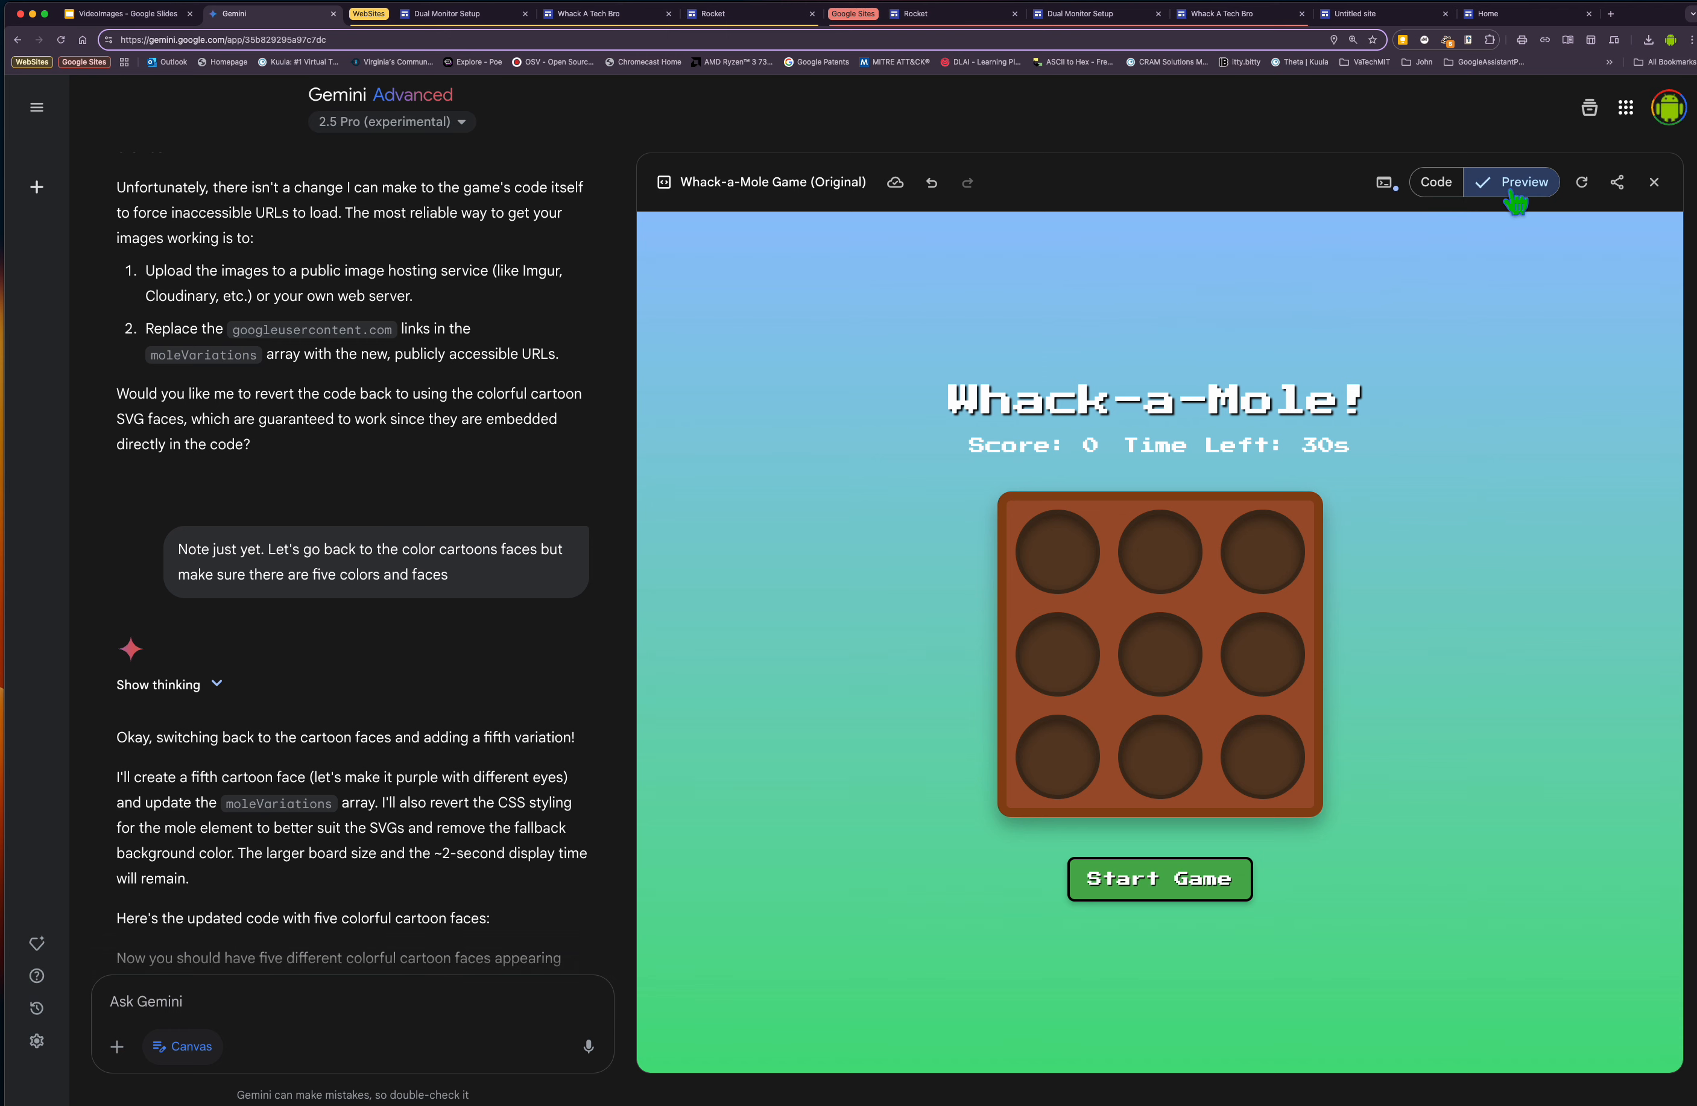
left_click(1439, 184)
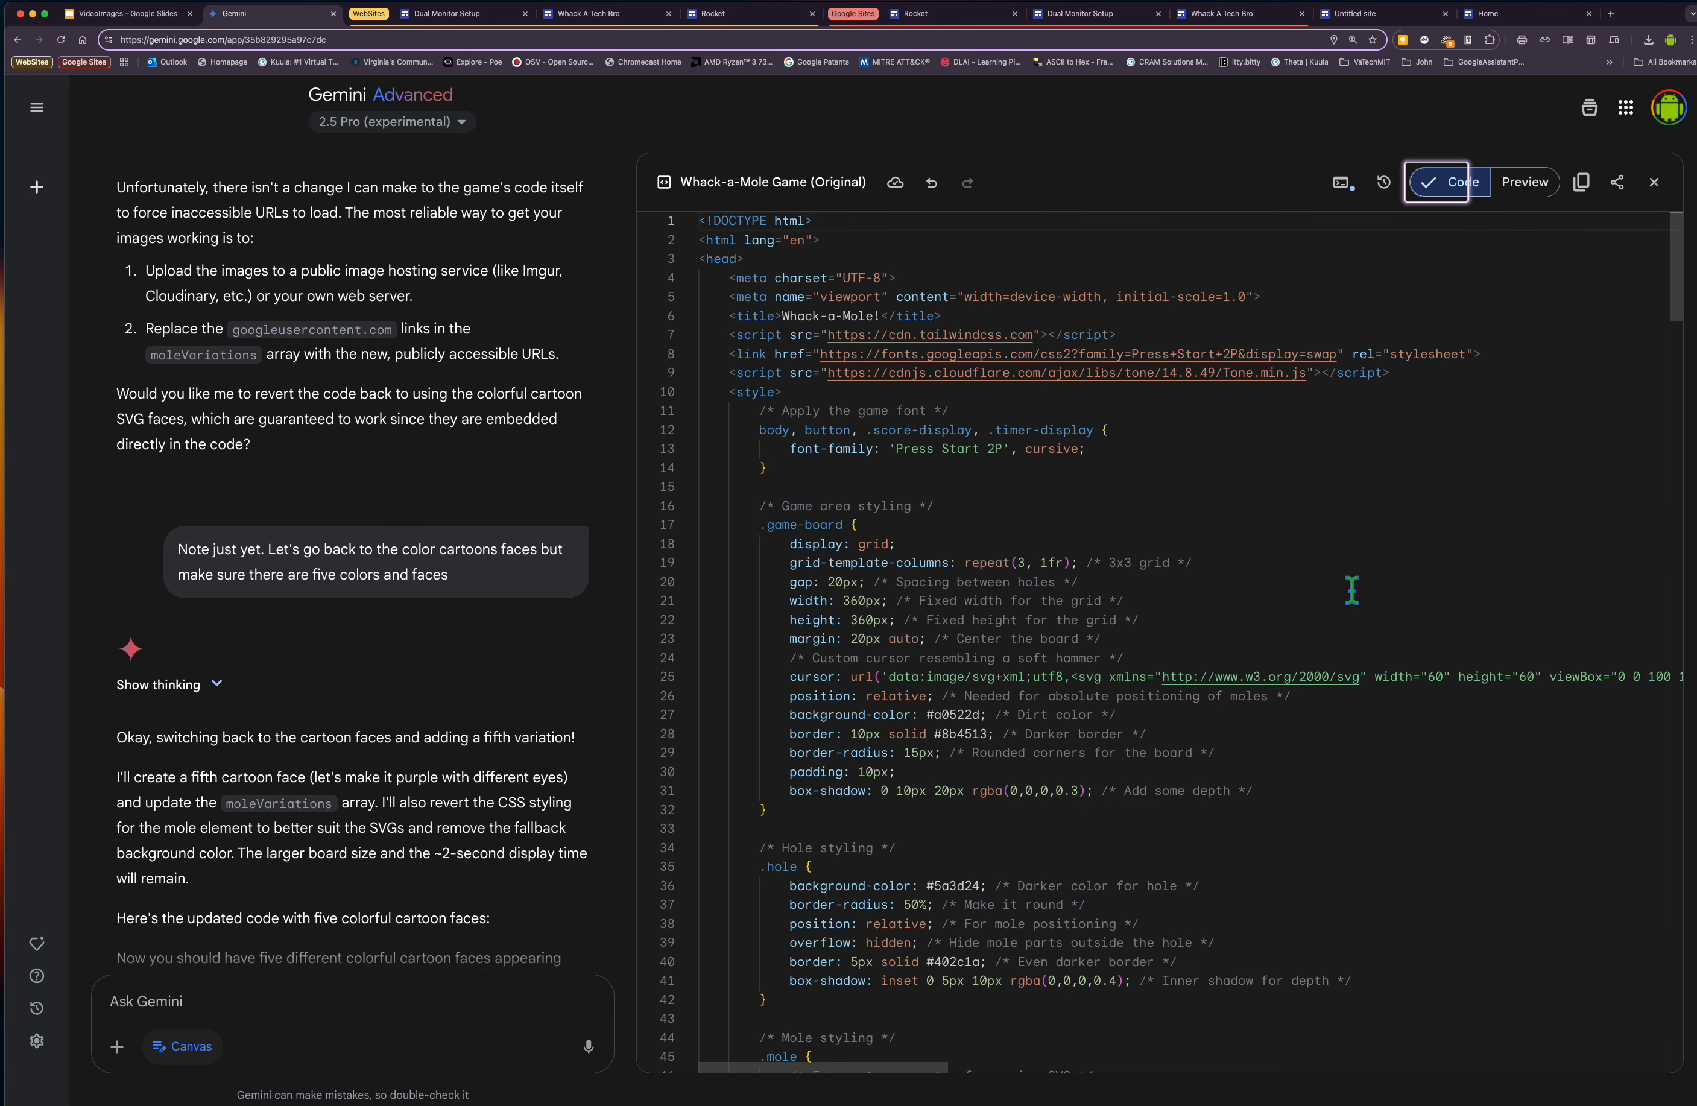
left_click(1525, 181)
Open the Rocket site's editor and published page, reload it and launch the Falcon 9 animation.
left_click(959, 16)
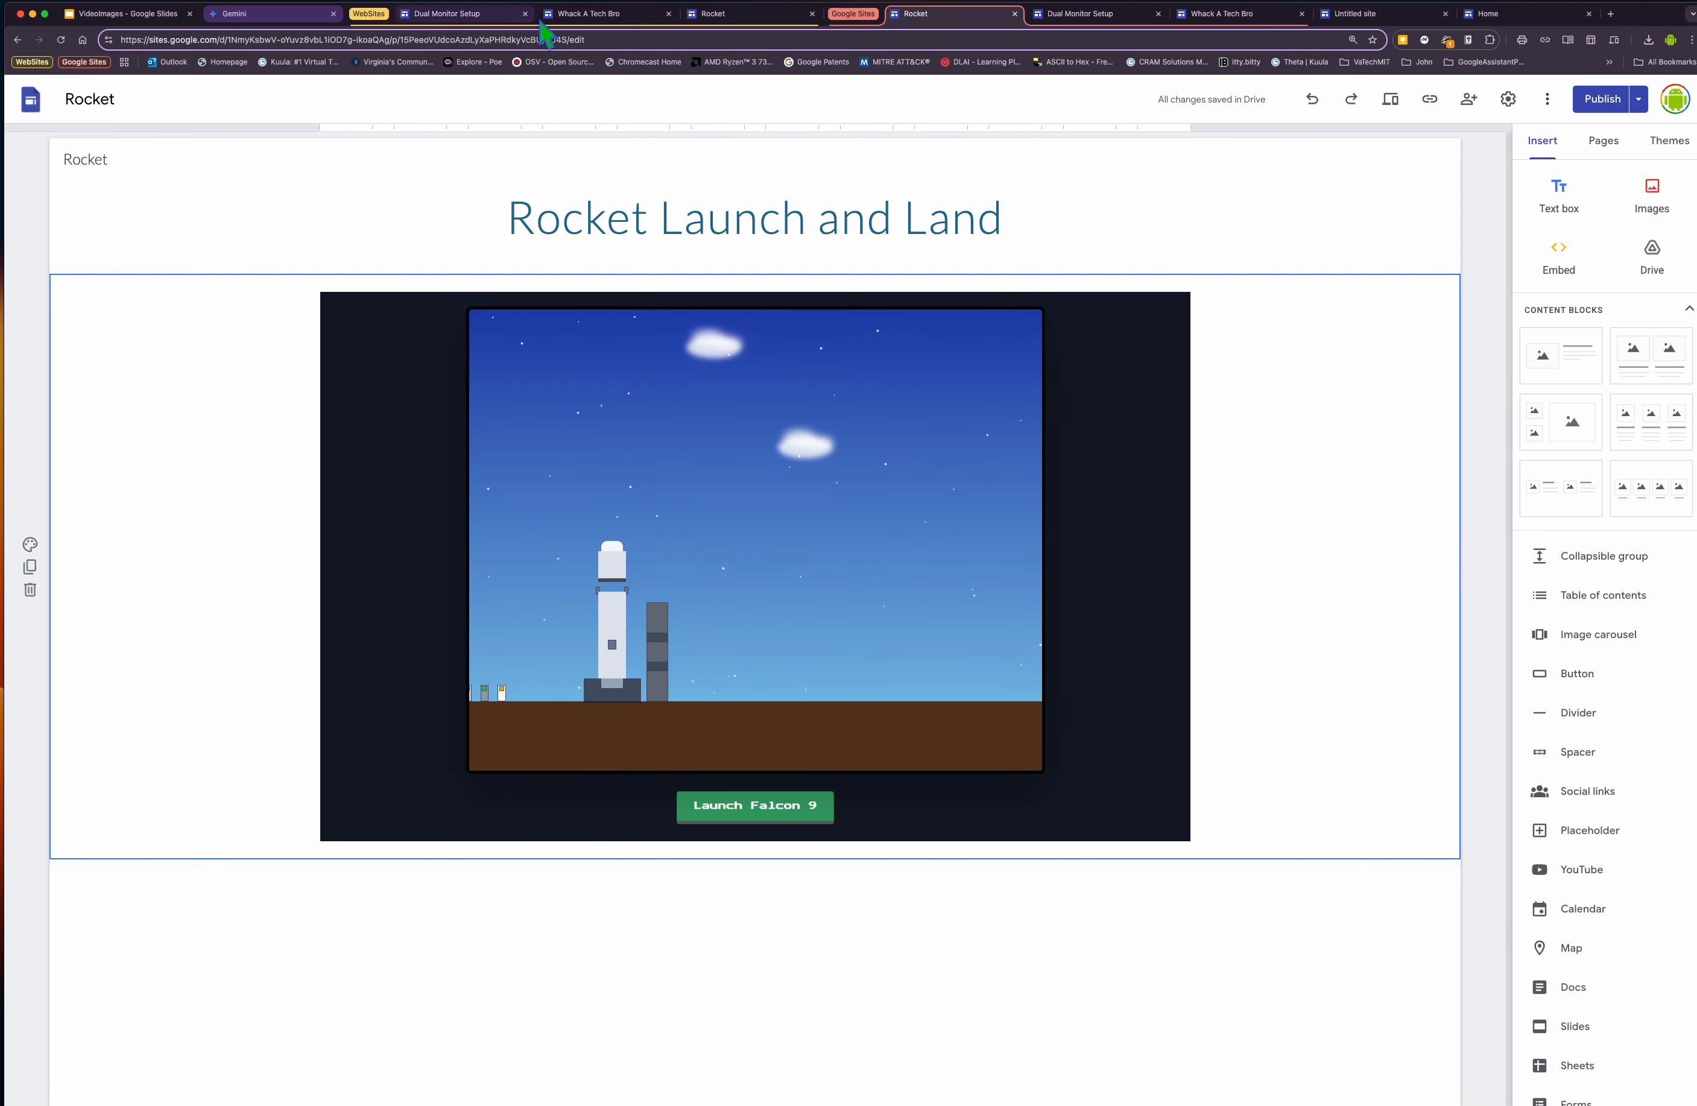
left_click(746, 15)
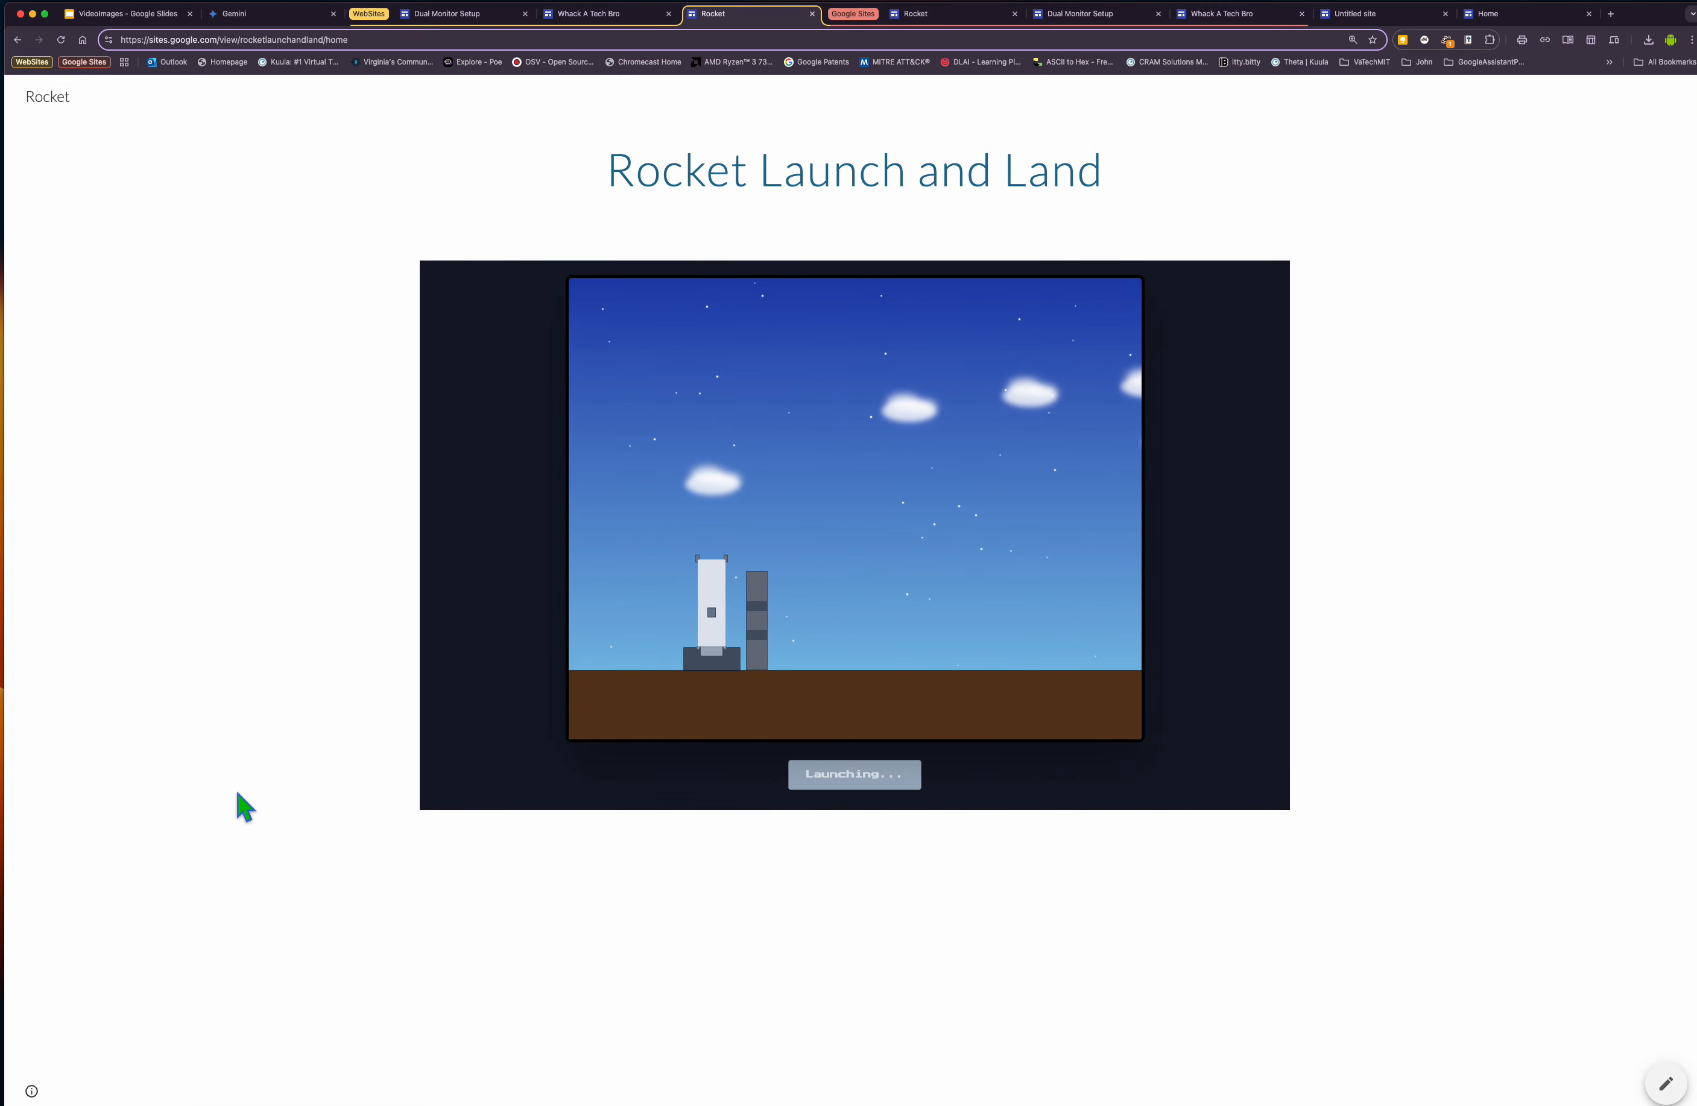
left_click(61, 40)
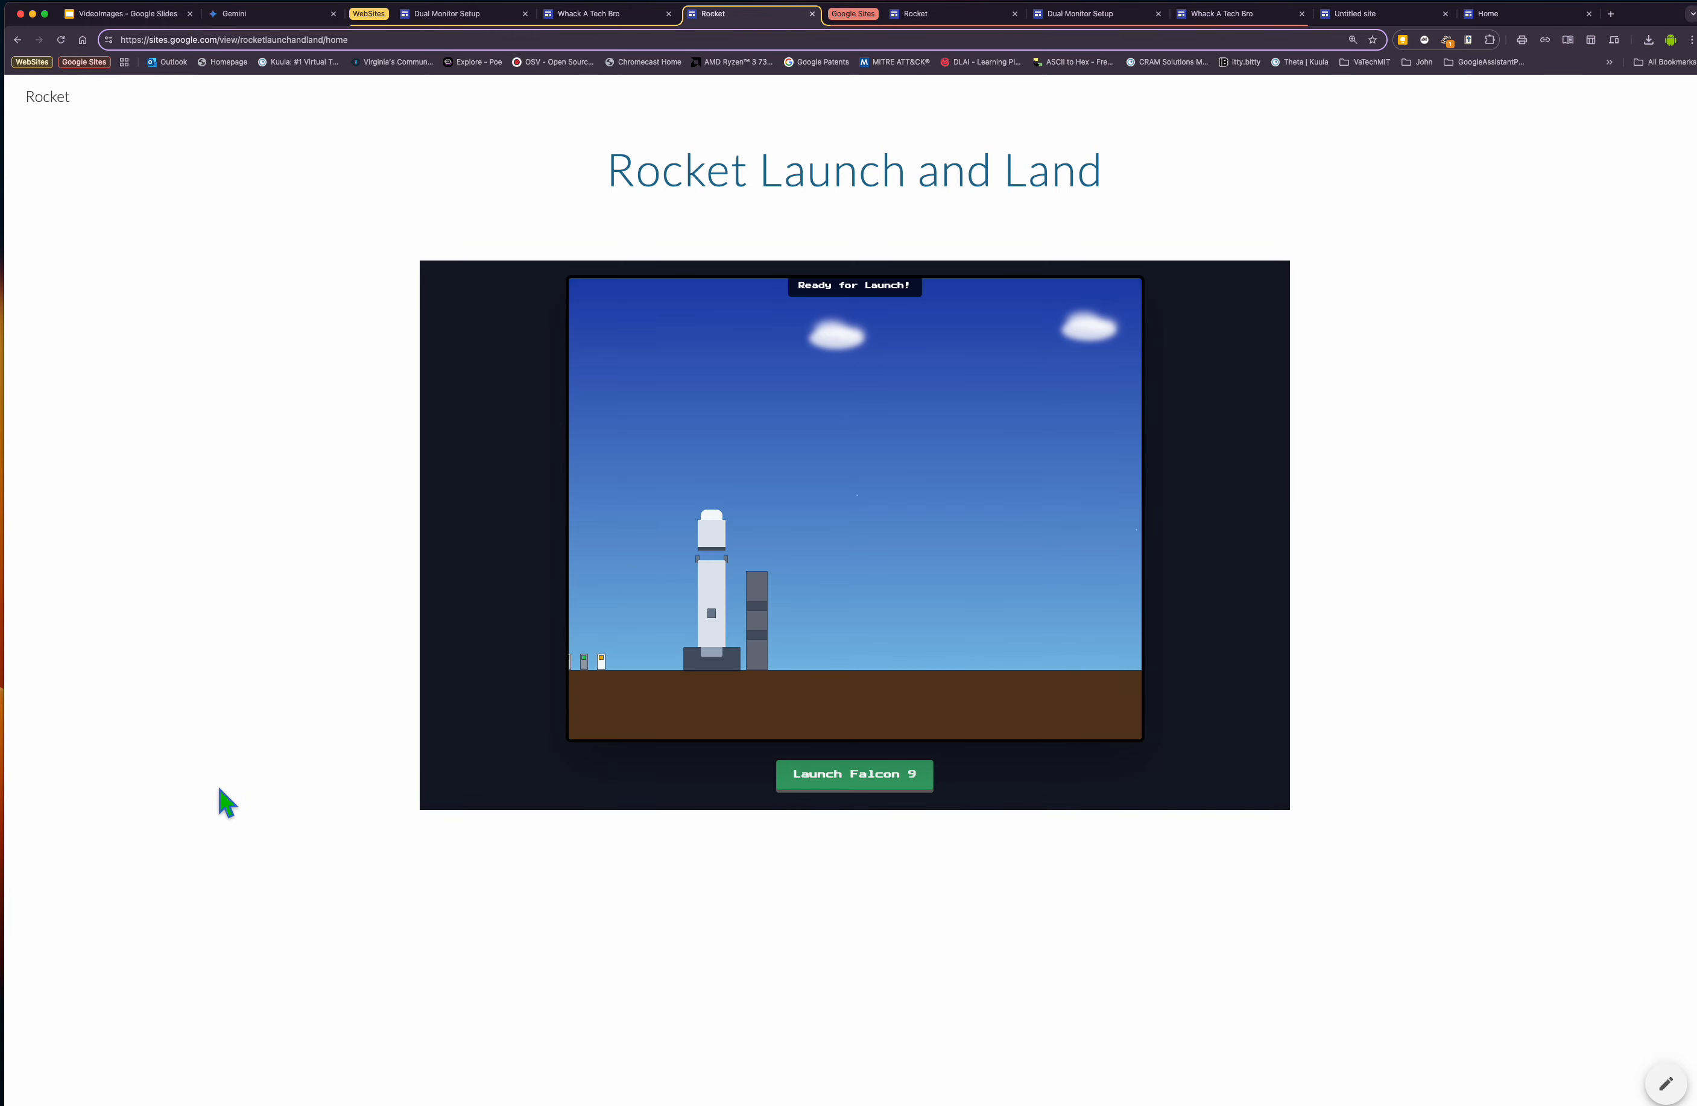
left_click(891, 783)
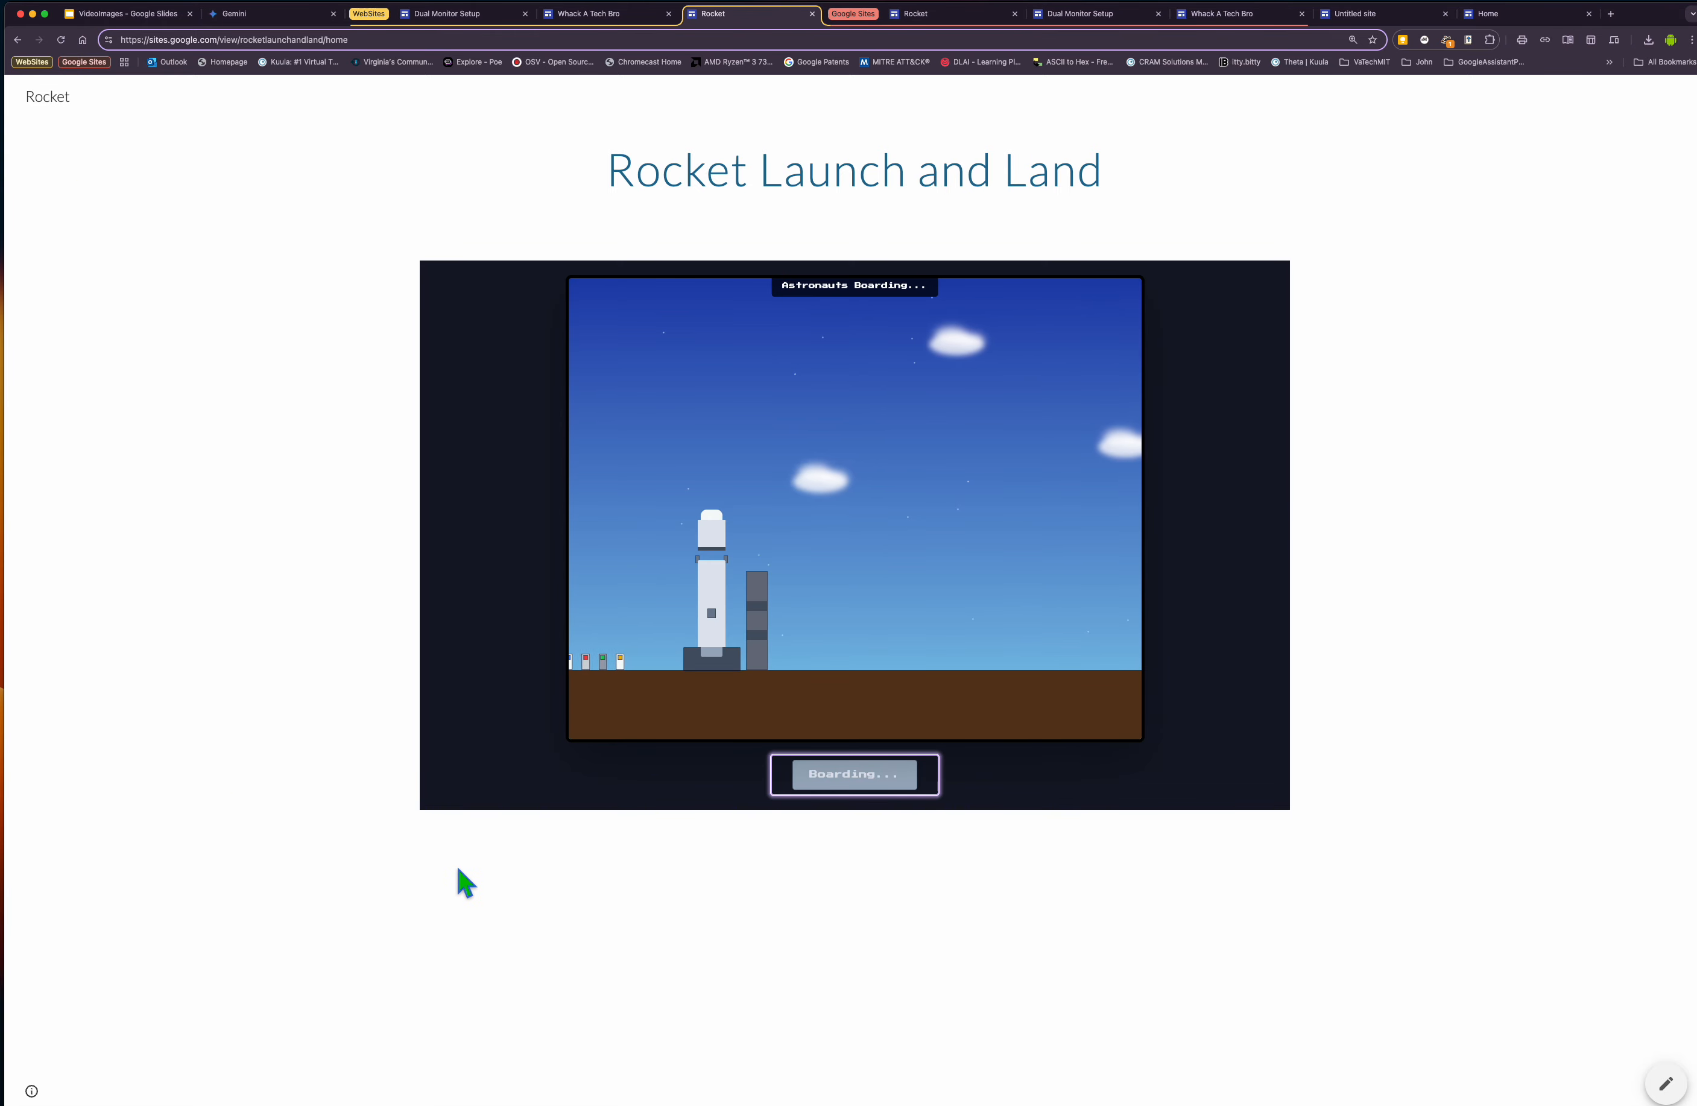